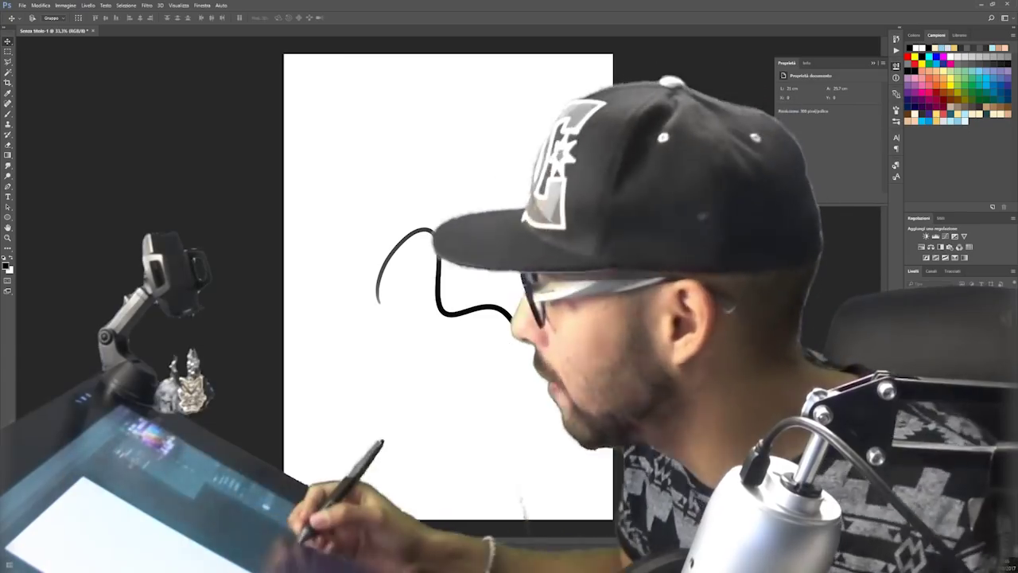
Undo the trial brush stroke with Ctrl+Z.
key("ctrl+z")
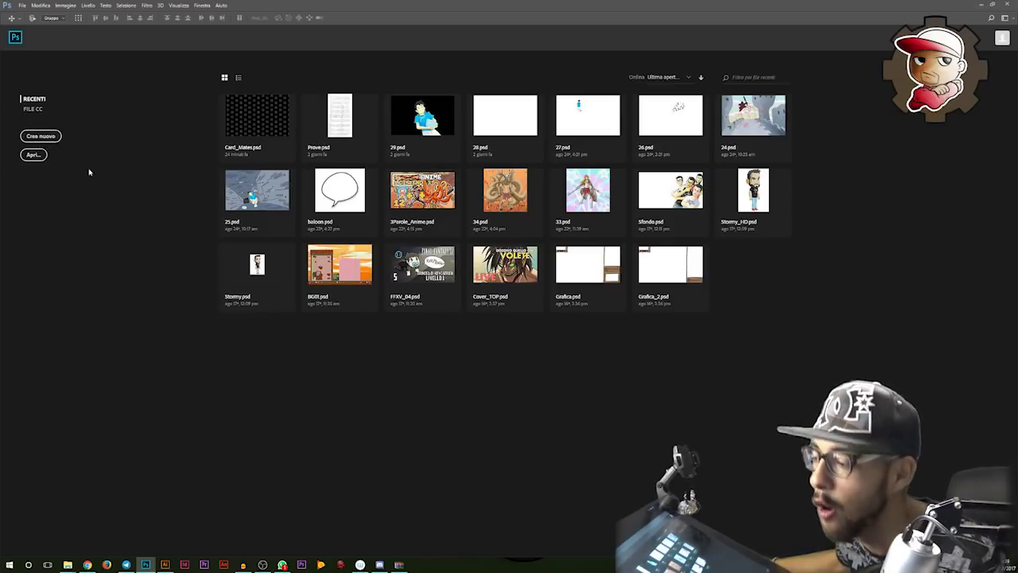
Open File > Nuovo and pick the recent A4 preset, 210x297 mm at 300 ppi.
left_click(22, 5)
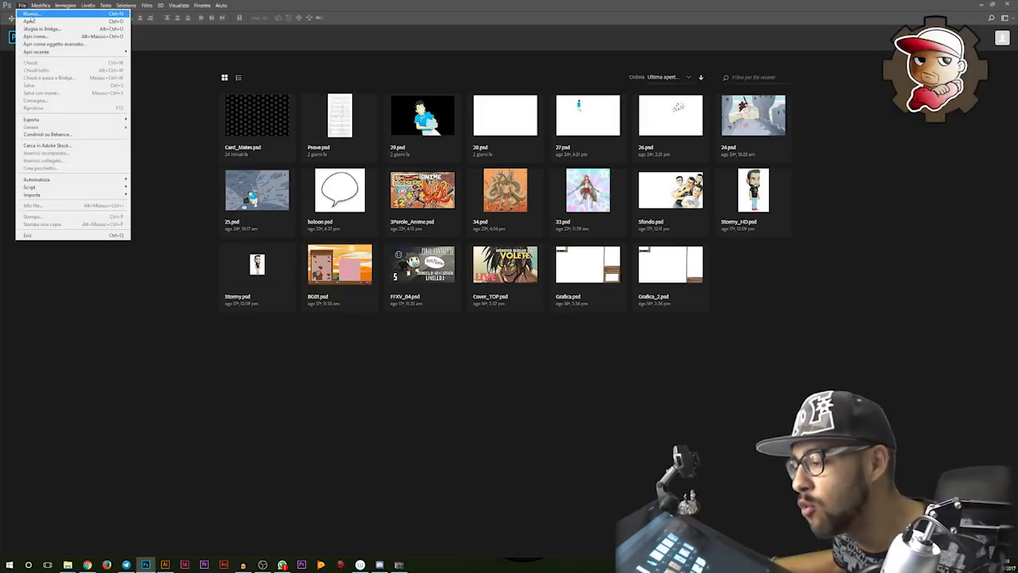
left_click(30, 15)
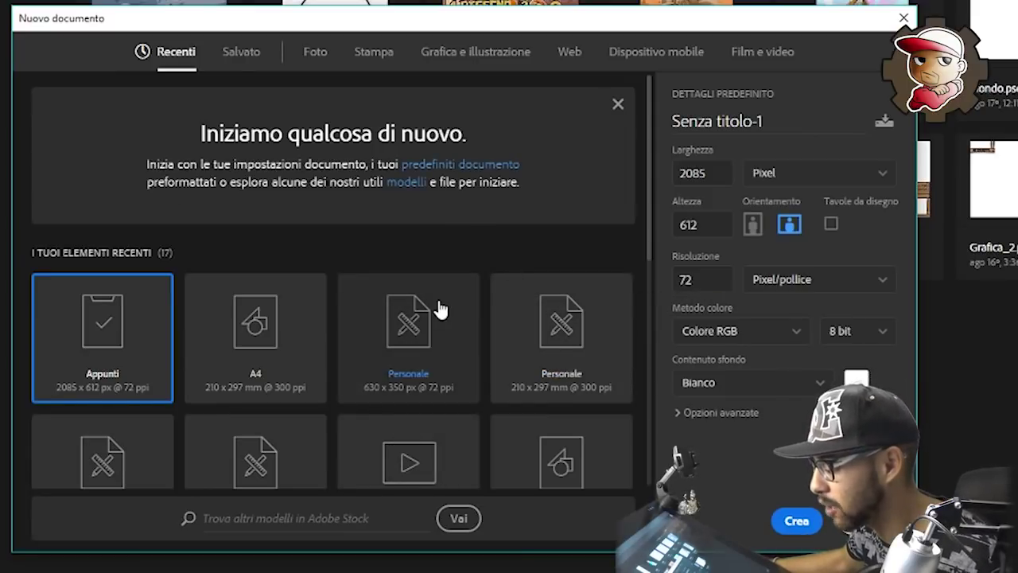
scroll(440, 308, "down", 5)
scroll(499, 389, "up", 5)
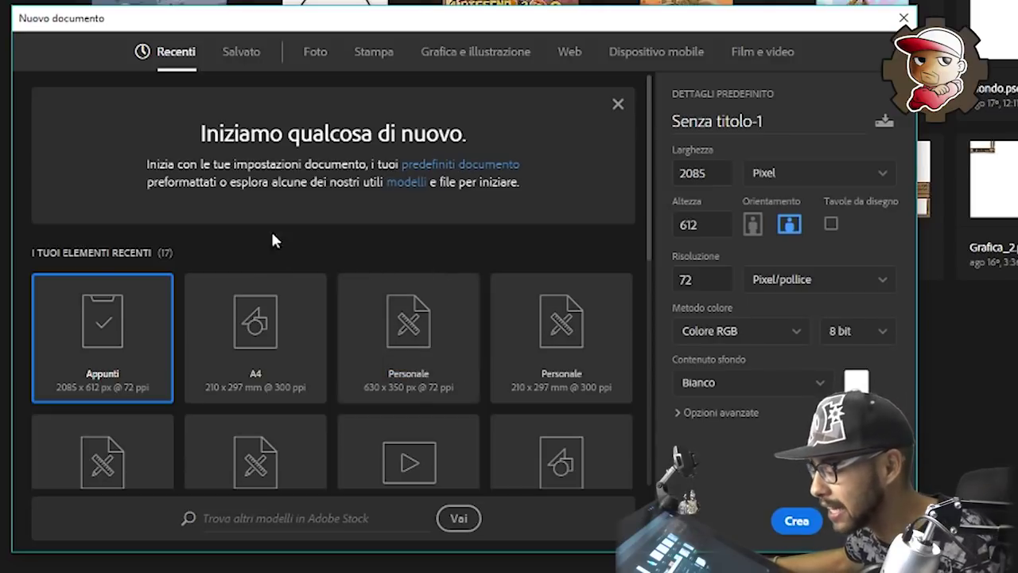
left_click(290, 320)
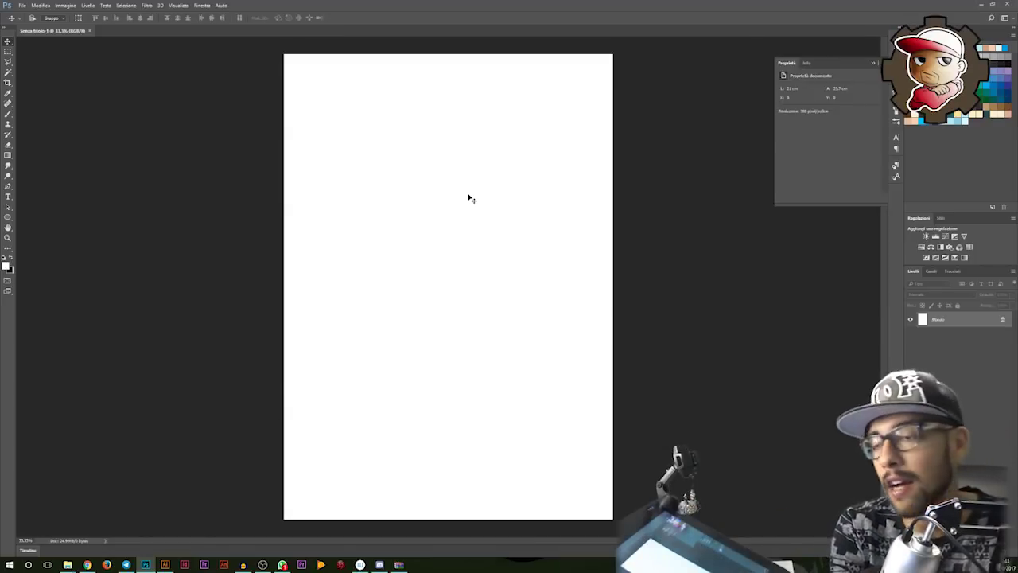
Check the canvas image size: 2480 × 3508 px at 300 ppi, 24.9 MB.
key("ctrl+alt+i")
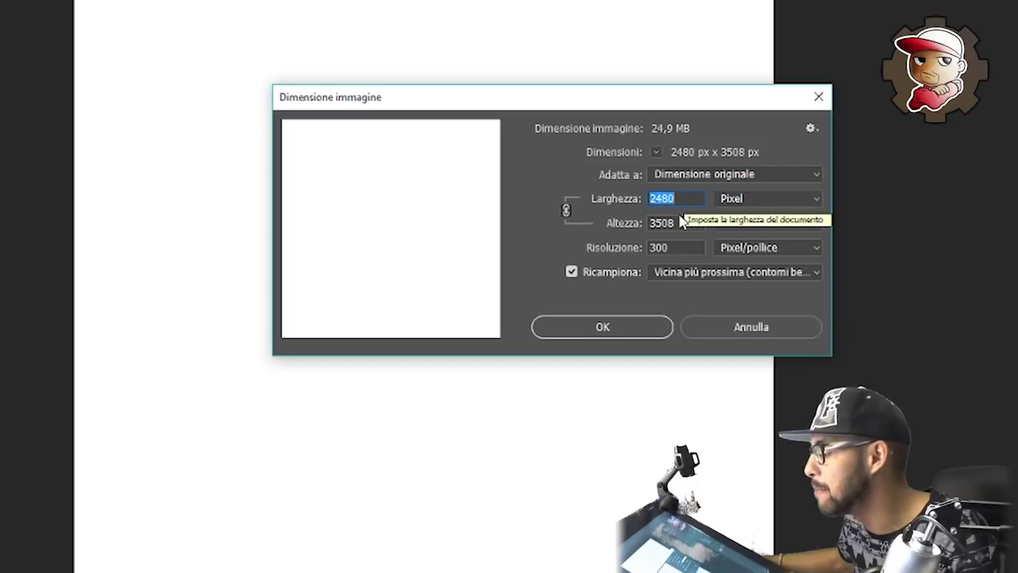
Show the image size in Centimetri, preview 500 ppi, then confirm Risoluzione at 300.
left_click(568, 204)
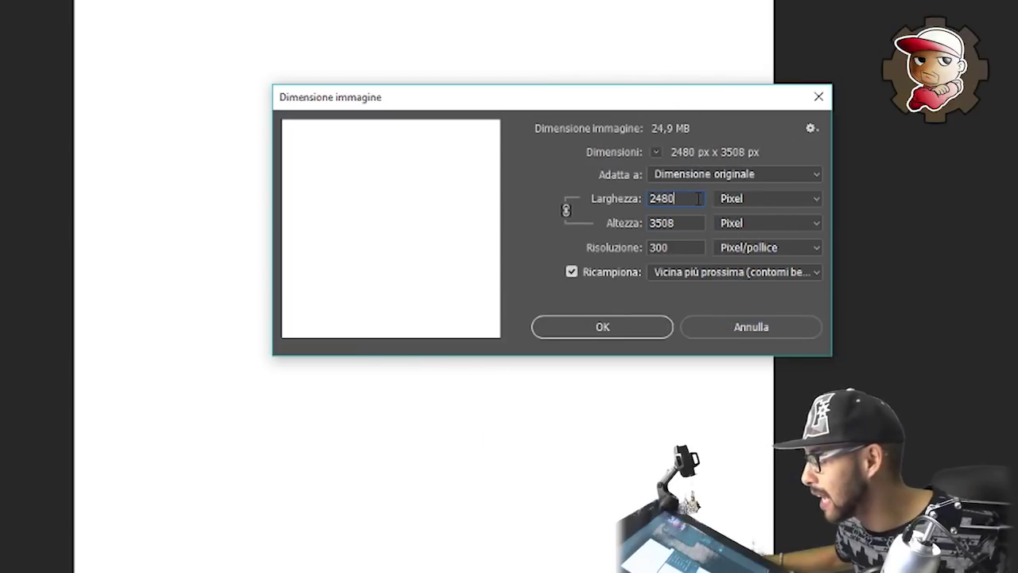
left_click(732, 198)
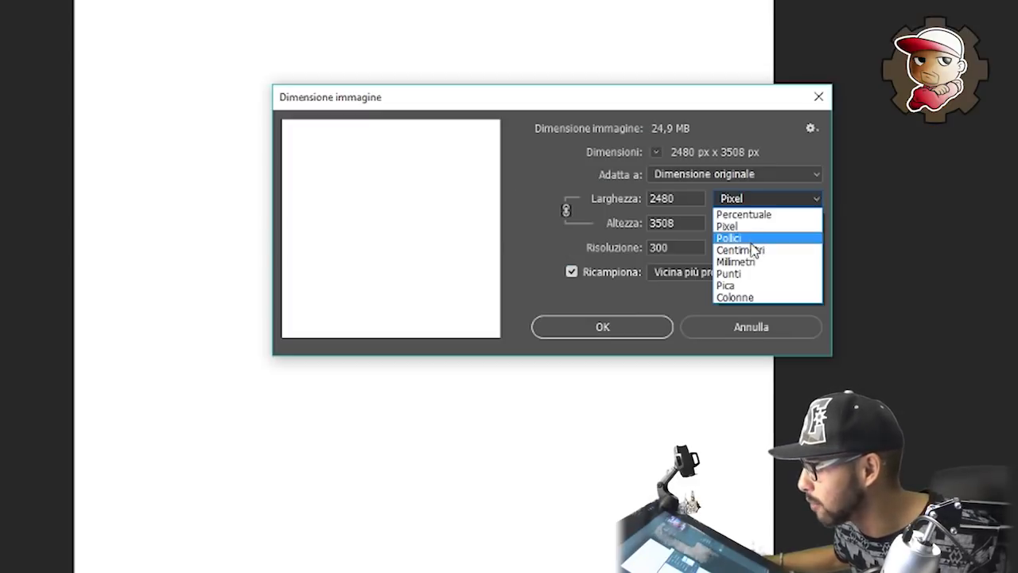
left_click(598, 218)
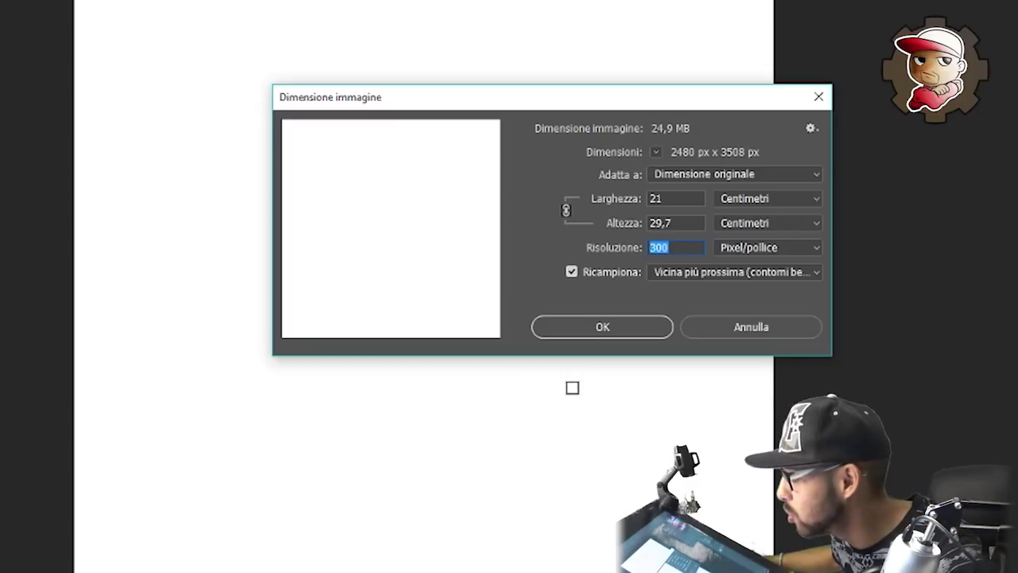
type("500")
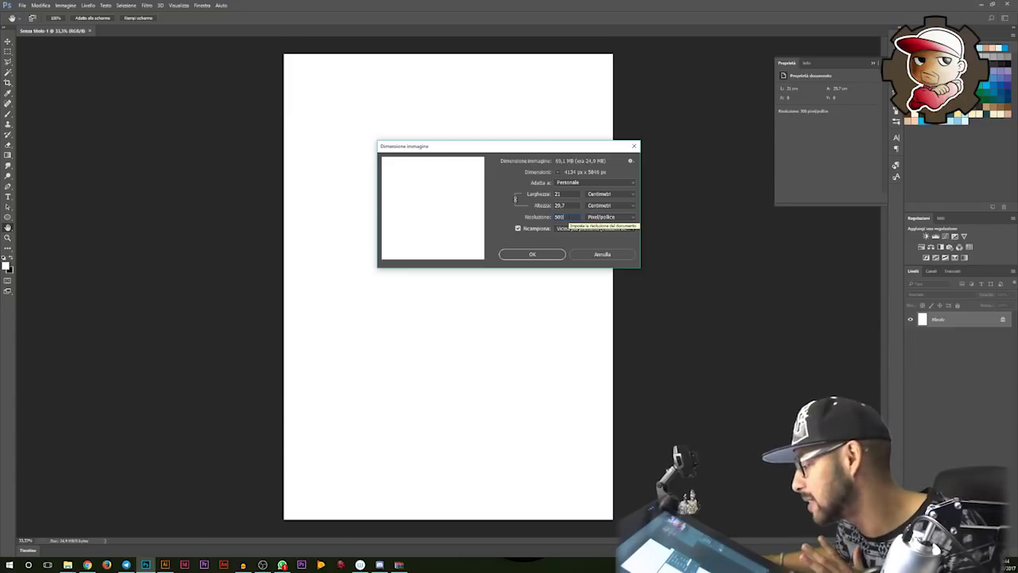
type("300")
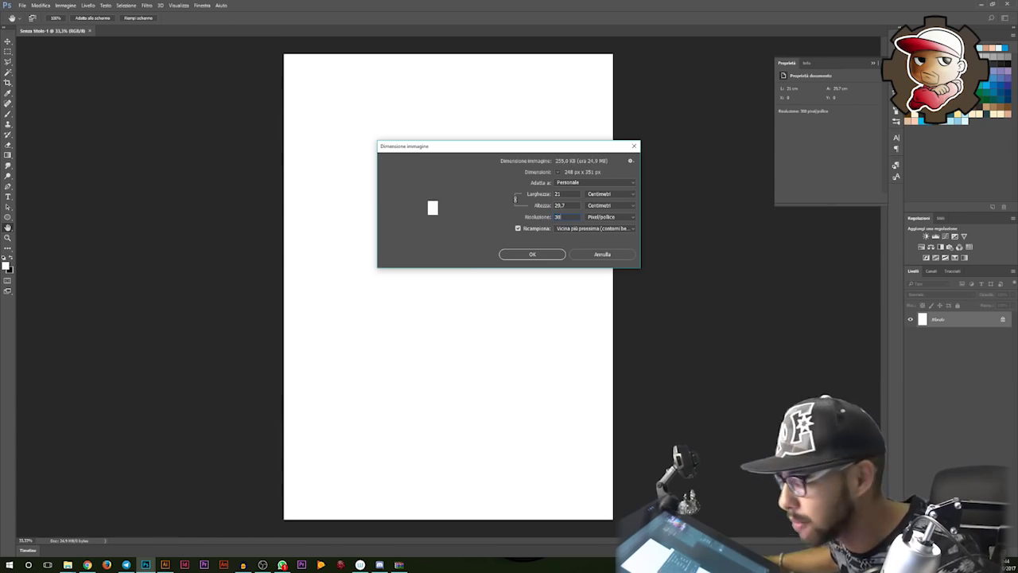
left_click(549, 254)
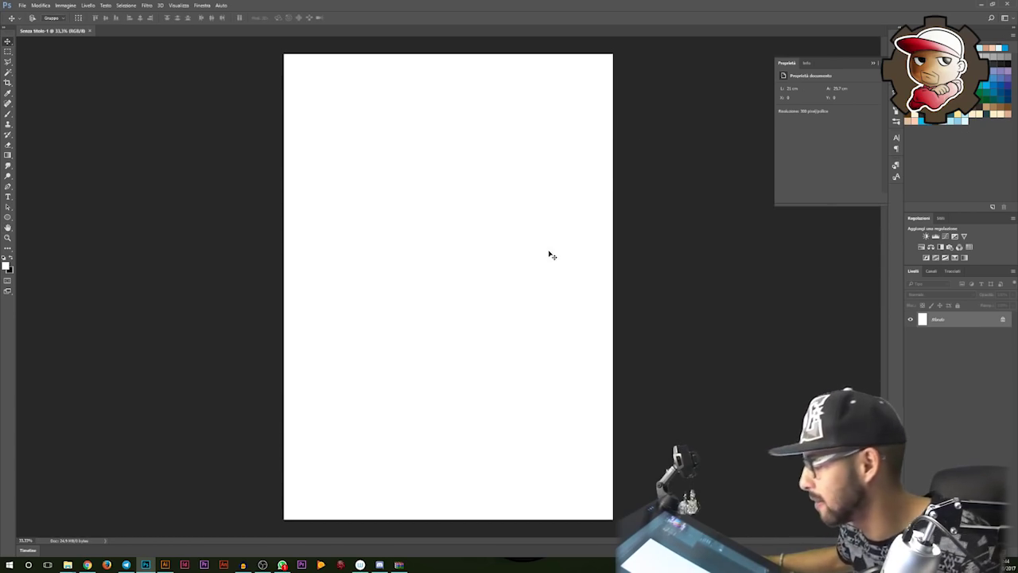
key("v")
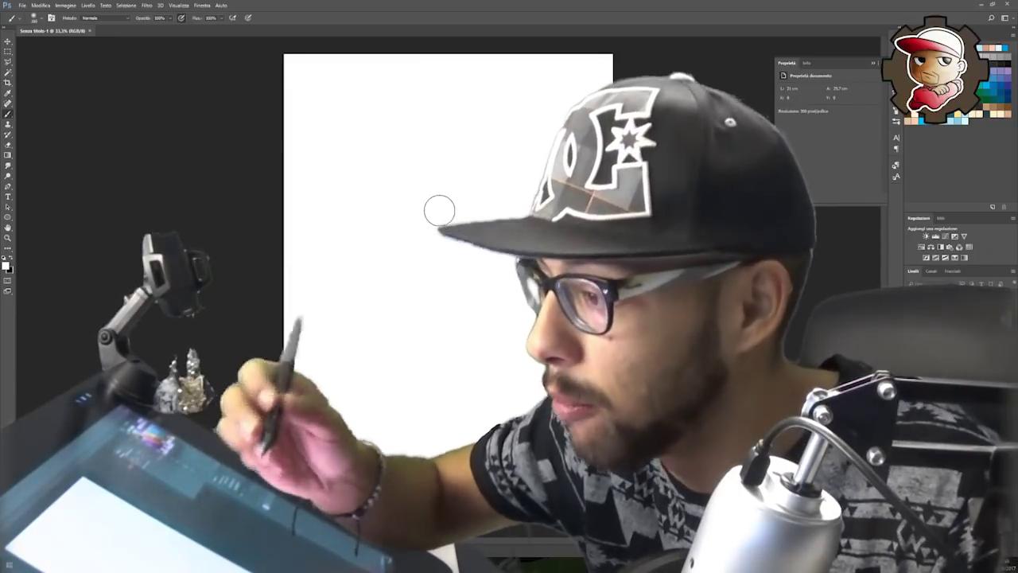
right_click(443, 158)
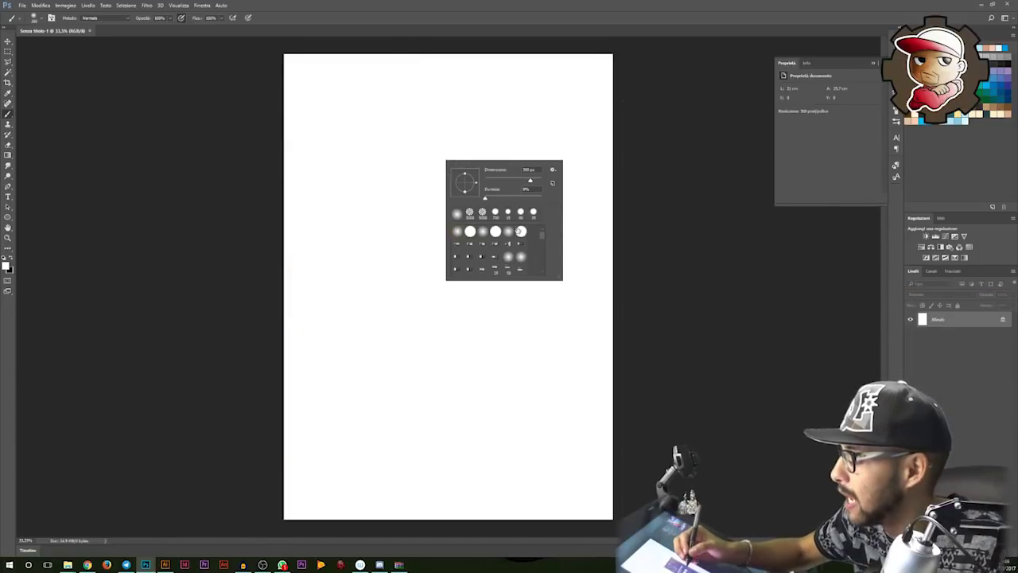
Adjust brush size and hardness, try moving the test squiggle, and cancel the background-layer warning.
left_click(417, 42)
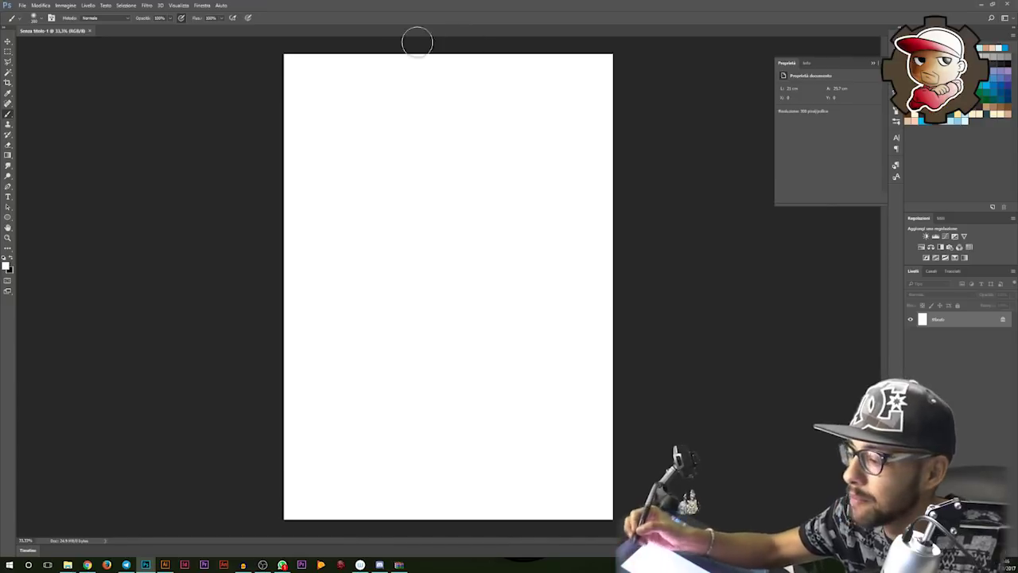
left_click(42, 21)
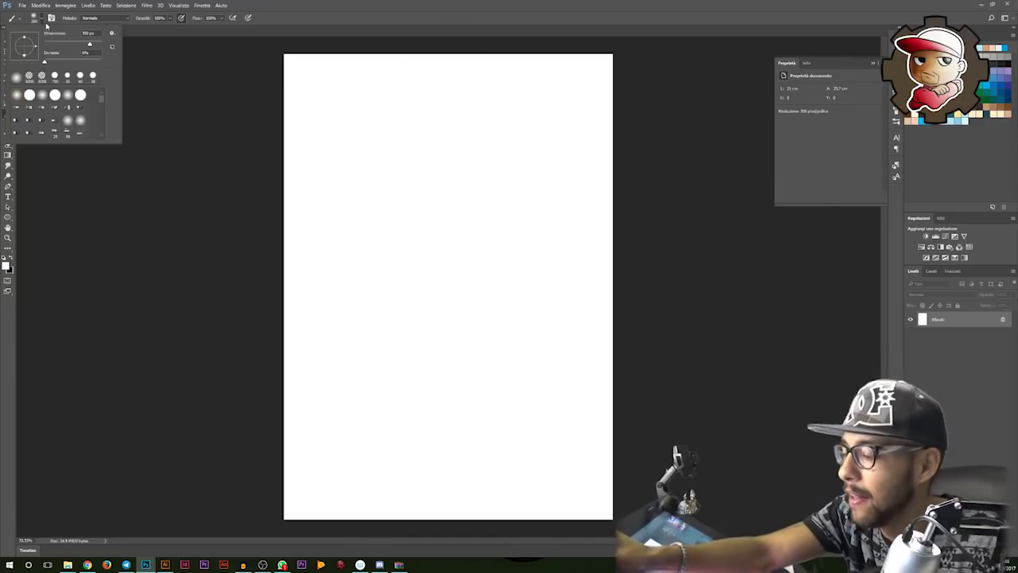
left_click(442, 152)
right_click(533, 229)
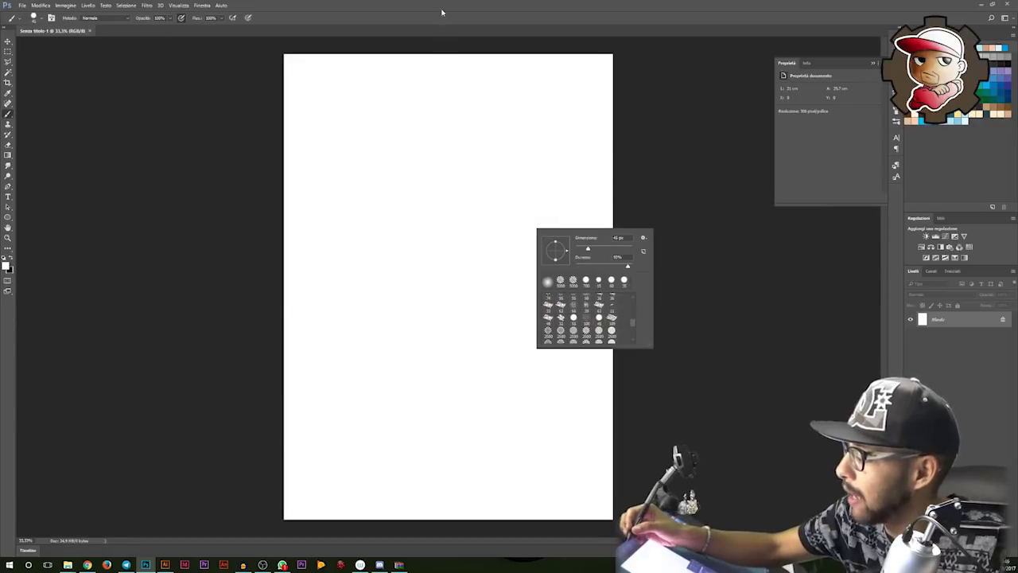
left_click(12, 267)
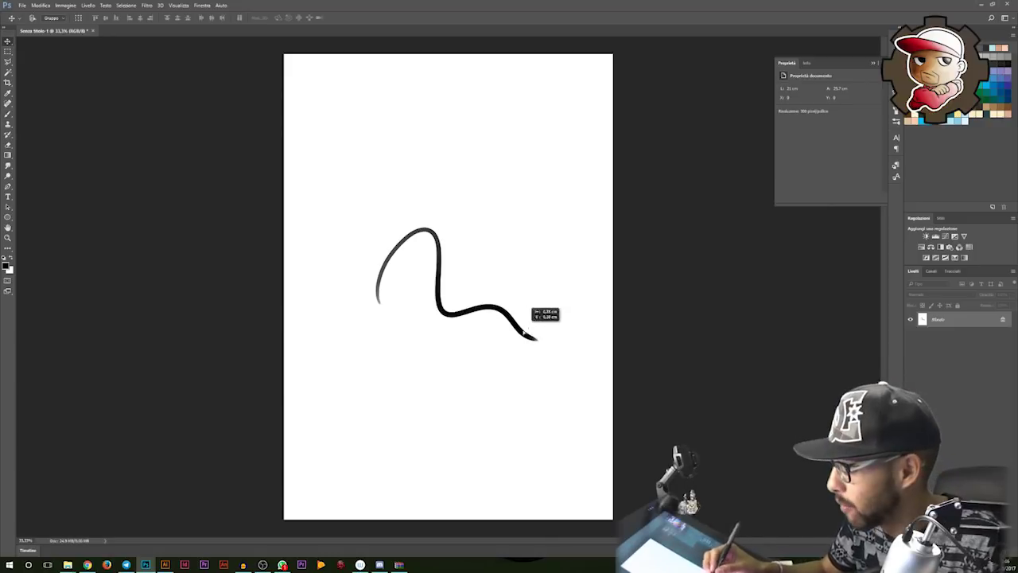
left_click_drag(533, 332, 447, 285)
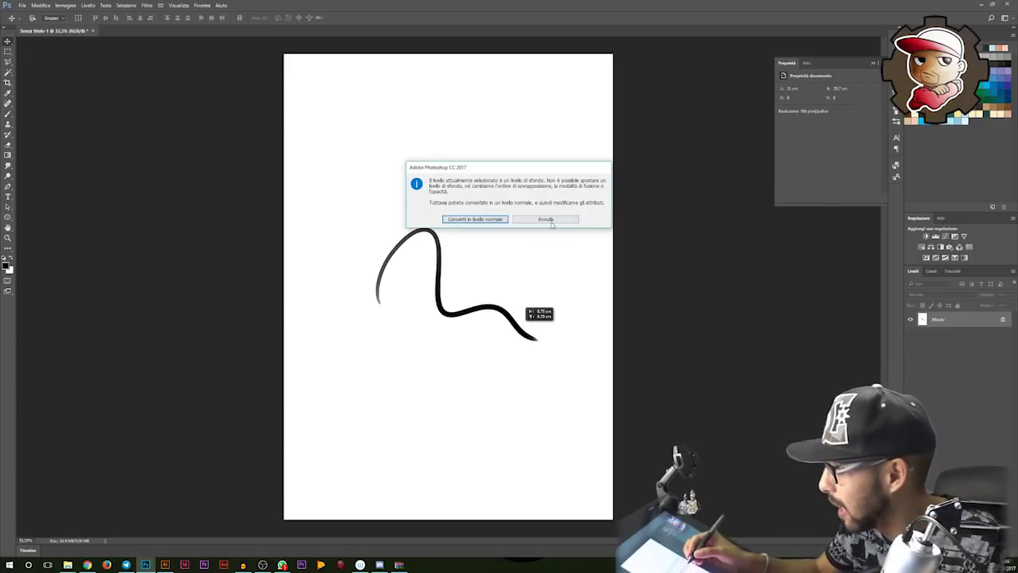
left_click(546, 220)
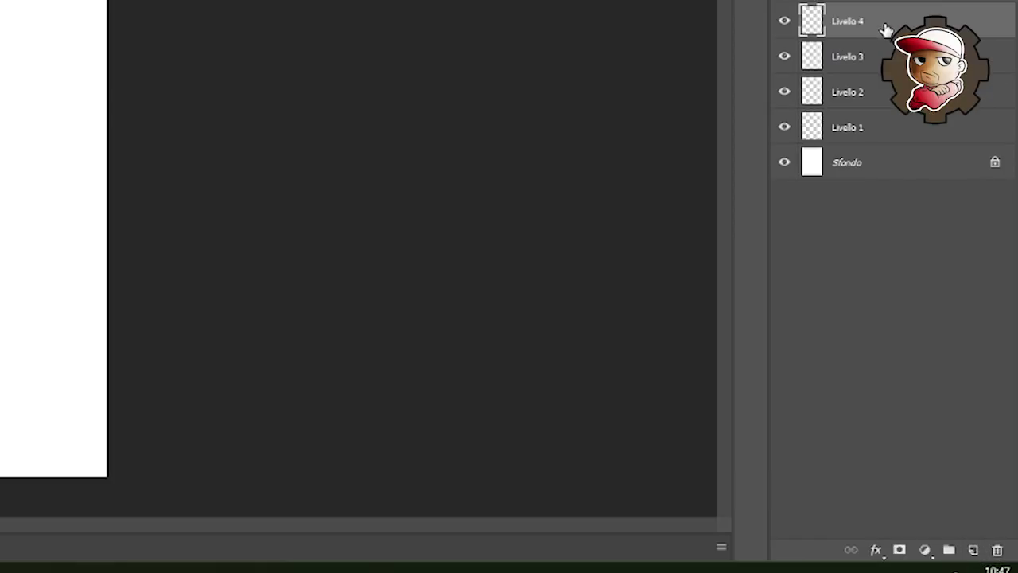
Group Livello 1–4 into Gruppo 1, undo back to Livello 1, and select the Brush.
left_click(888, 131, "shift")
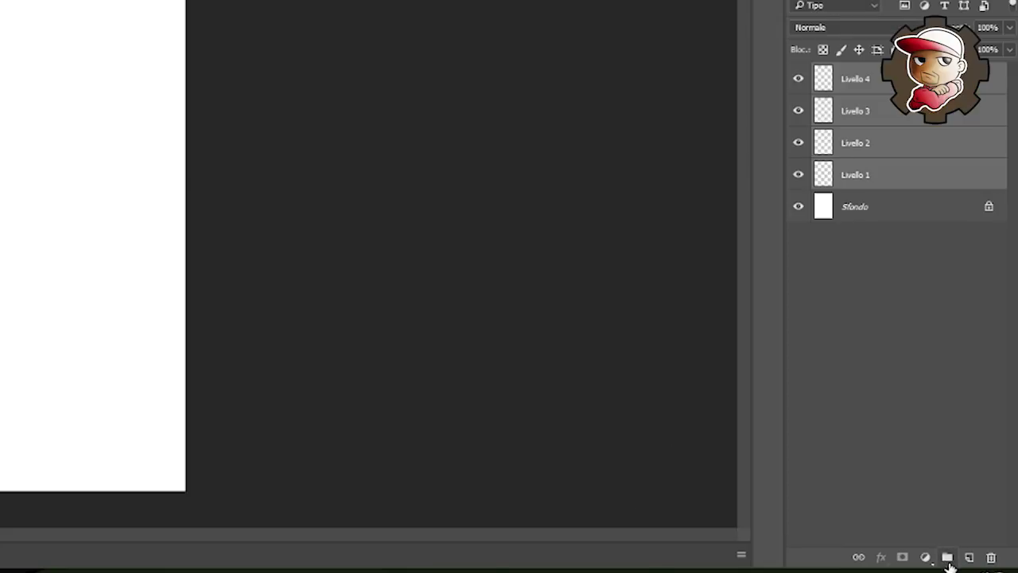
left_click(947, 558)
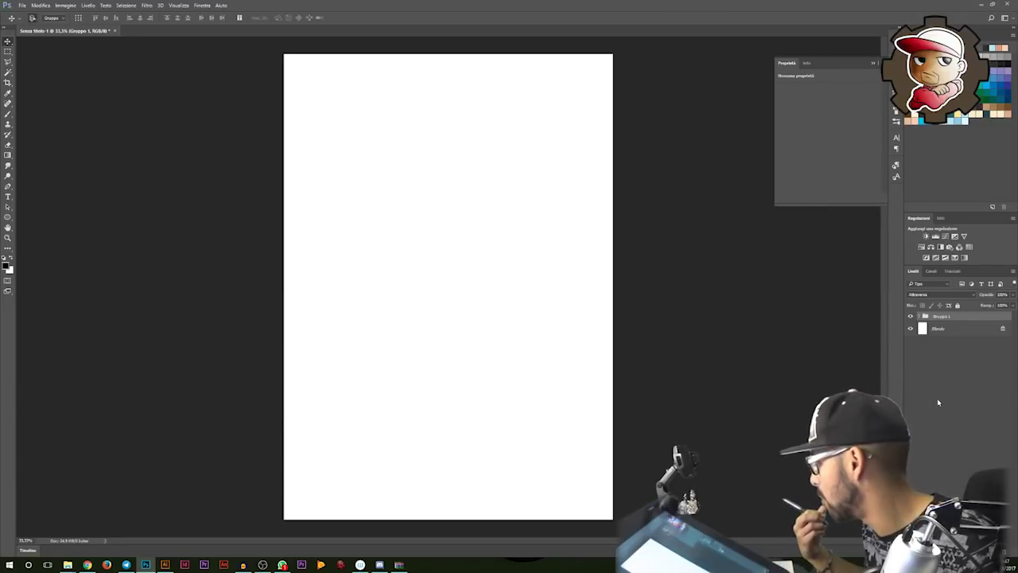
key("ctrl+alt+z")
key("ctrl+alt+z")
key("ctrl+alt+z")
key("ctrl+alt+z")
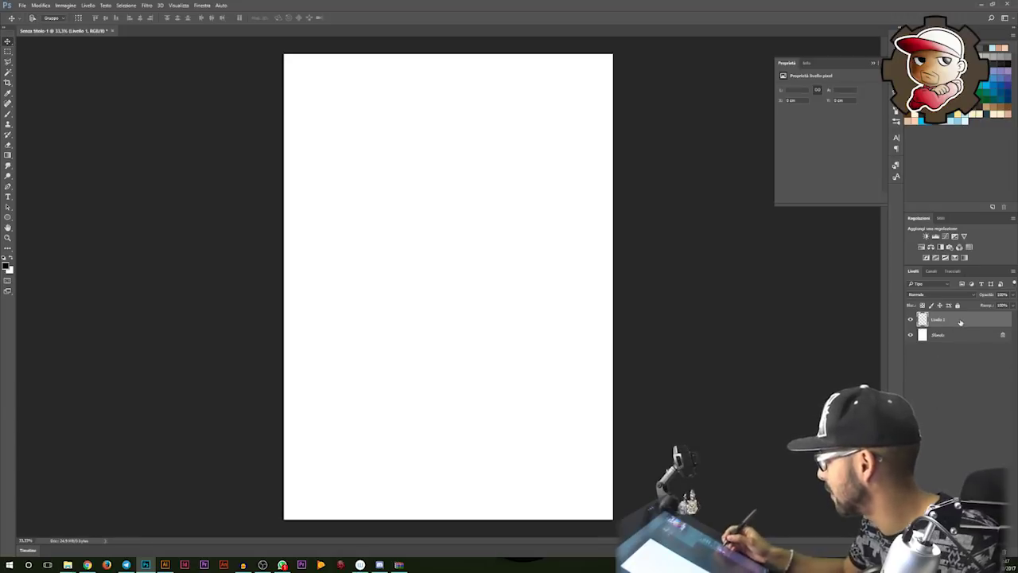
key("b")
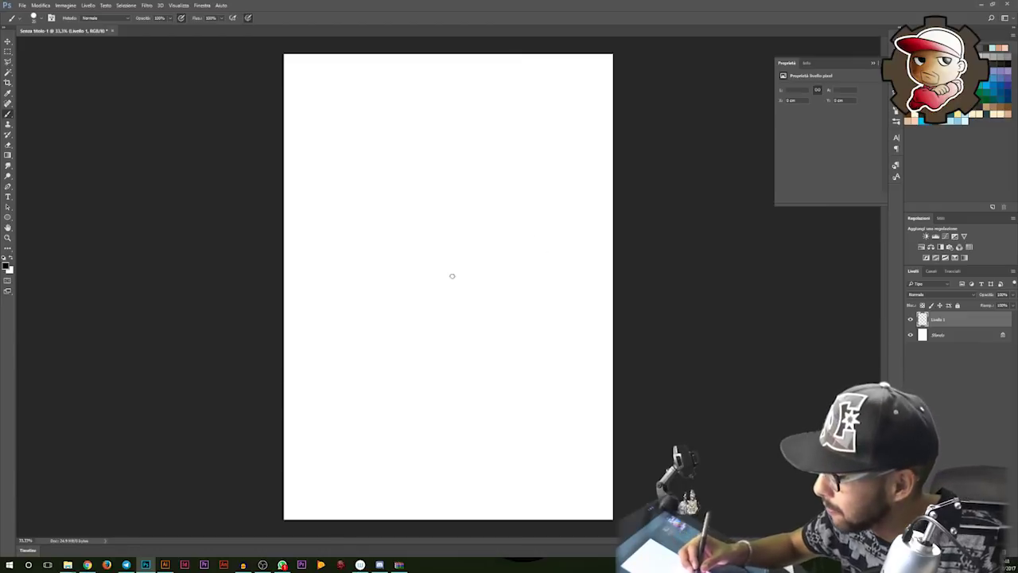
Sketch the head oval, face guidelines, jaw, ear and left eyebrow on Livello 1.
left_click_drag(373, 248, 414, 149)
mouse_move(382, 294)
left_mouse_down()
mouse_move(456, 136)
mouse_move(440, 357)
left_mouse_up()
left_click_drag(375, 248, 553, 252)
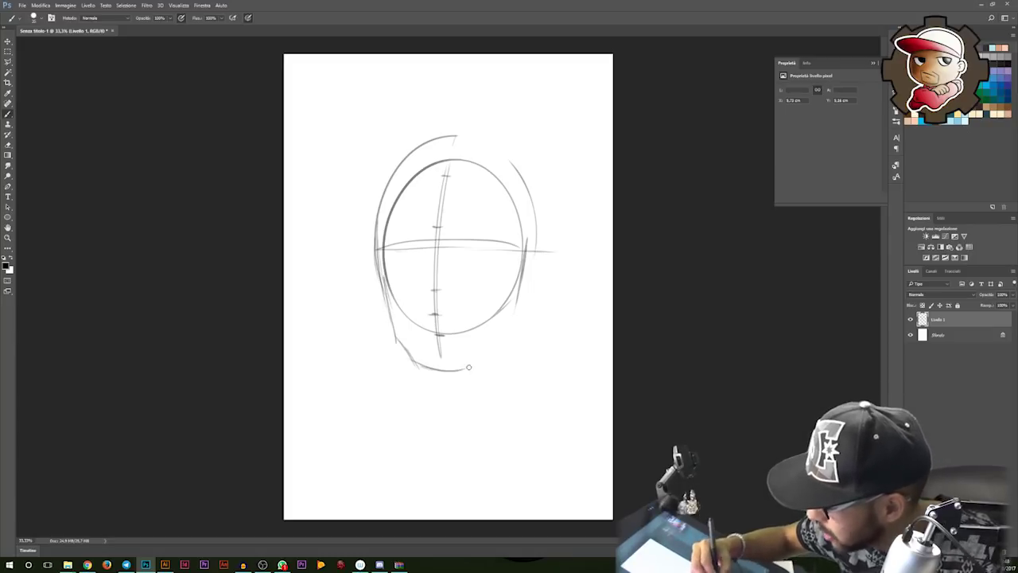
mouse_move(449, 223)
left_mouse_down()
mouse_move(490, 217)
mouse_move(493, 237)
left_mouse_up()
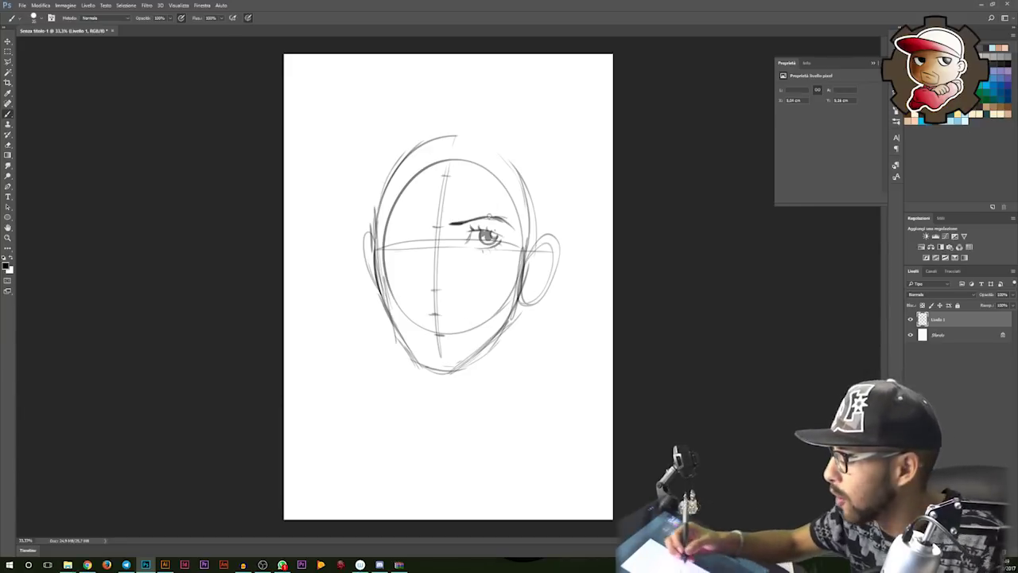
mouse_move(426, 226)
left_mouse_down()
mouse_move(385, 215)
mouse_move(417, 229)
left_mouse_up()
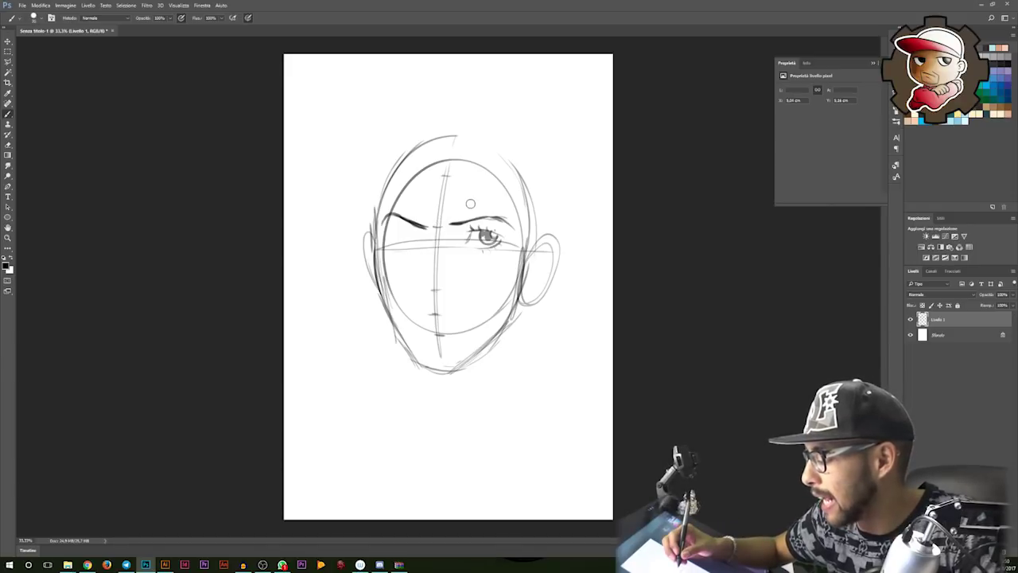
Resize the brush with the bracket keys, zoom into the face, and draw two forehead circles.
key("bracketright")
key("bracketright")
key("bracketright")
key("bracketright")
key("bracketright")
key("bracketright")
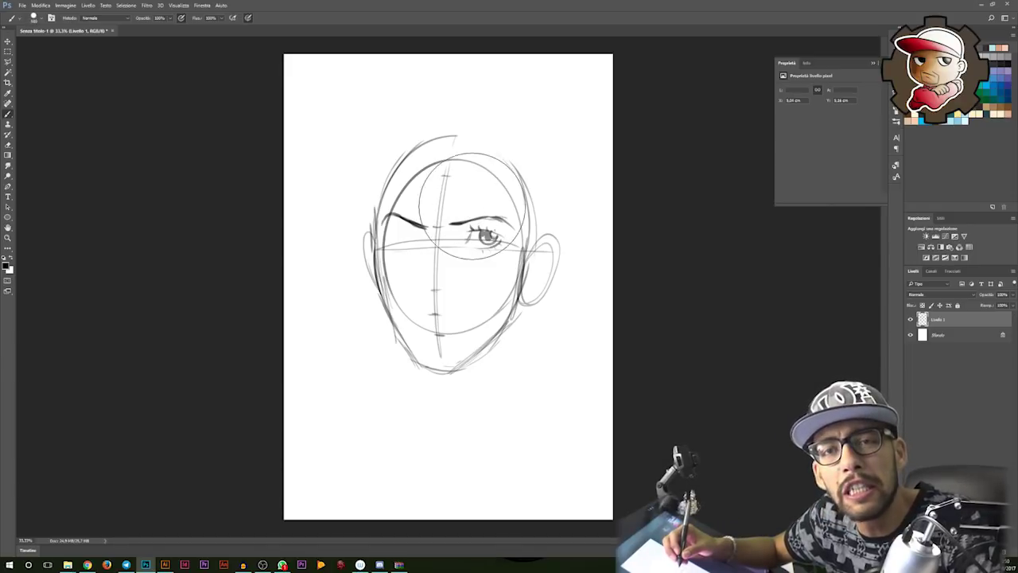
key("bracketright")
key("bracketright")
key("bracketleft")
key("bracketleft")
key("bracketleft")
key("bracketleft")
key("bracketleft")
key("bracketleft")
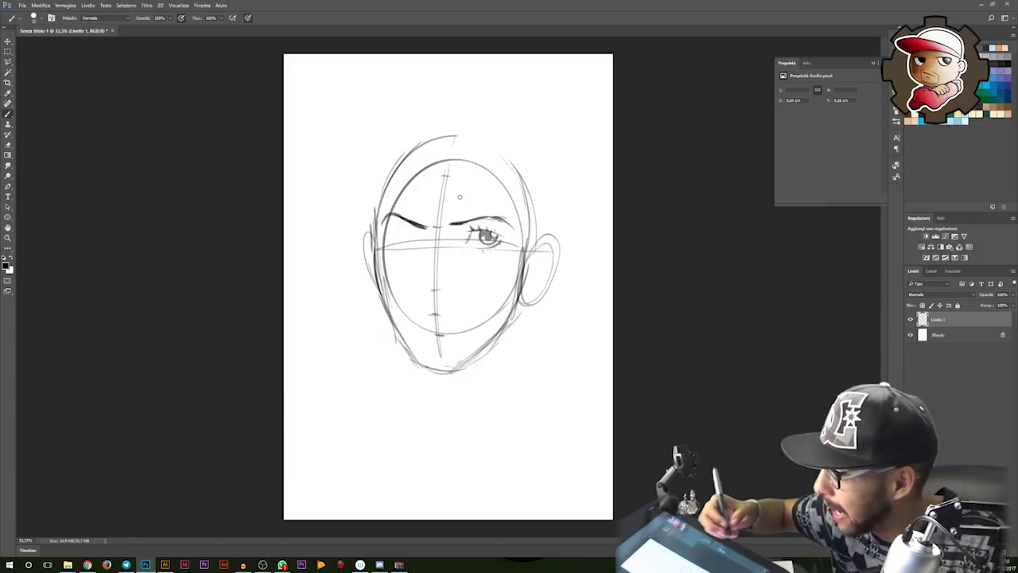
mouse_move(459, 196)
left_mouse_down()
mouse_move(494, 175)
mouse_move(473, 208)
mouse_move(480, 196)
left_mouse_up()
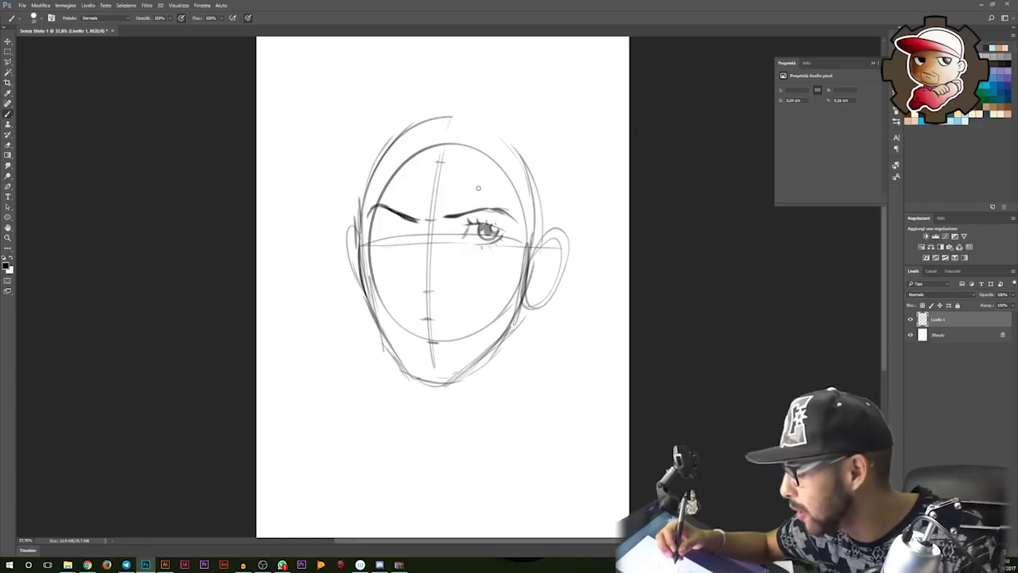
left_click_drag(473, 164, 475, 173)
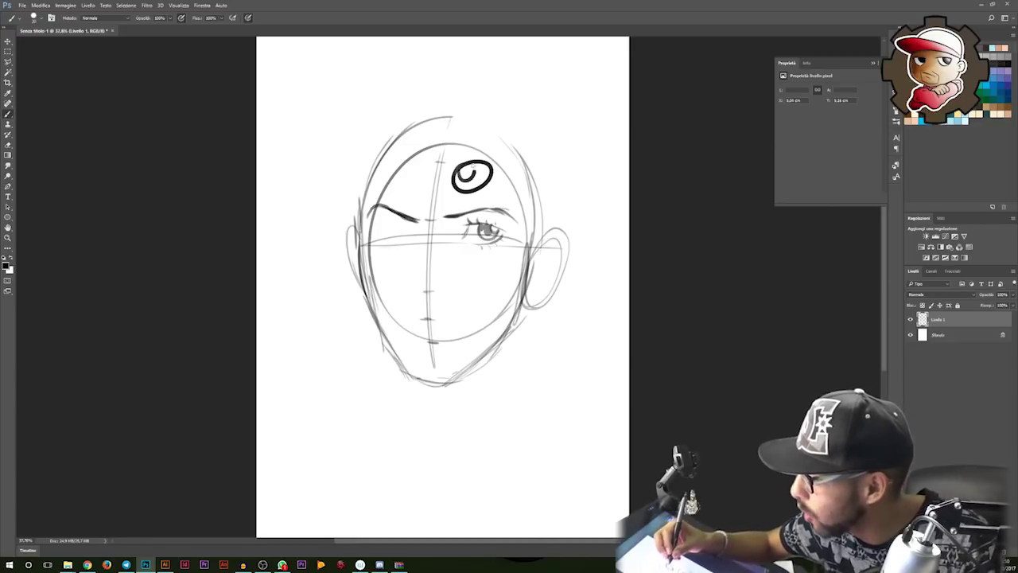
left_click_drag(415, 139, 420, 150)
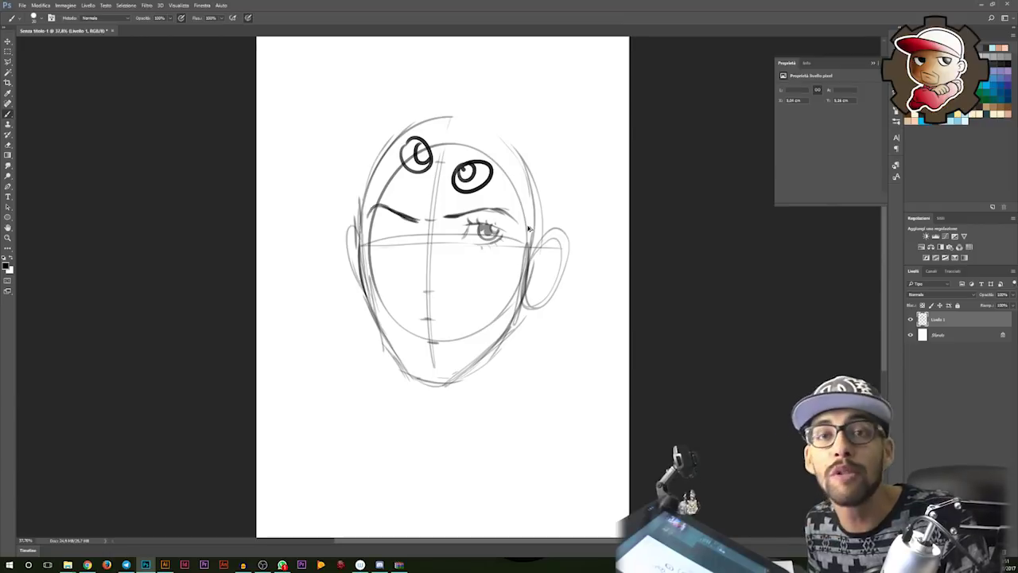
Undo, redo, then undo again to erase the upper-left forehead circle.
key("ctrl+z")
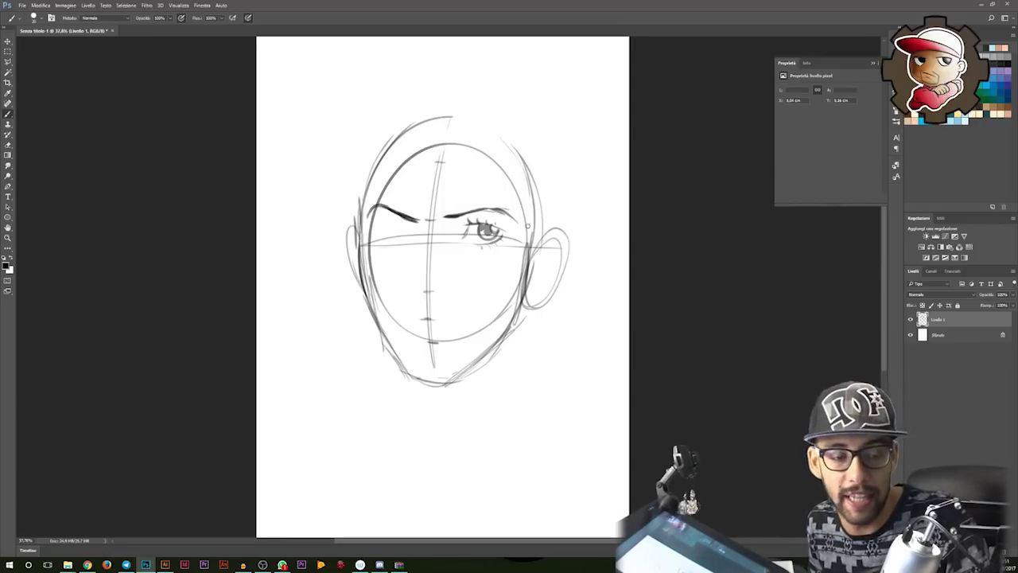
key("ctrl+z")
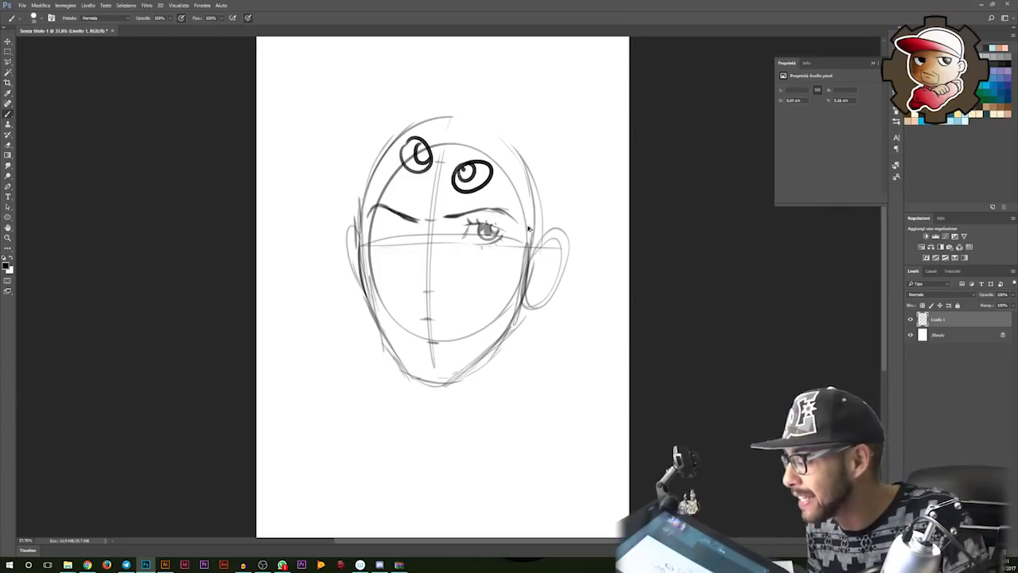
key("ctrl+z")
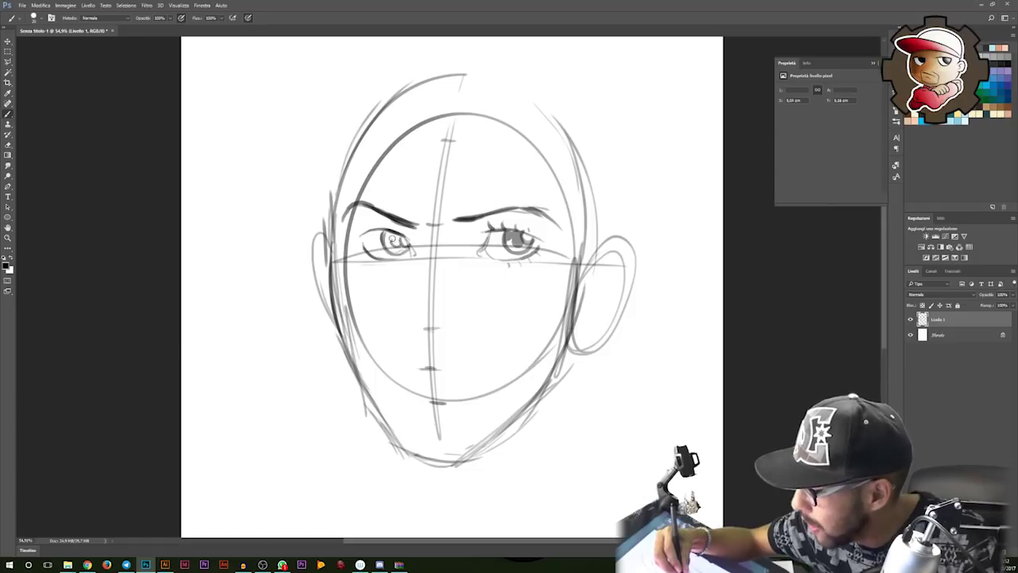
Add the pupil detail to the left eye with the brush.
mouse_move(385, 238)
left_mouse_down()
mouse_move(395, 245)
mouse_move(366, 233)
mouse_move(394, 183)
left_mouse_up()
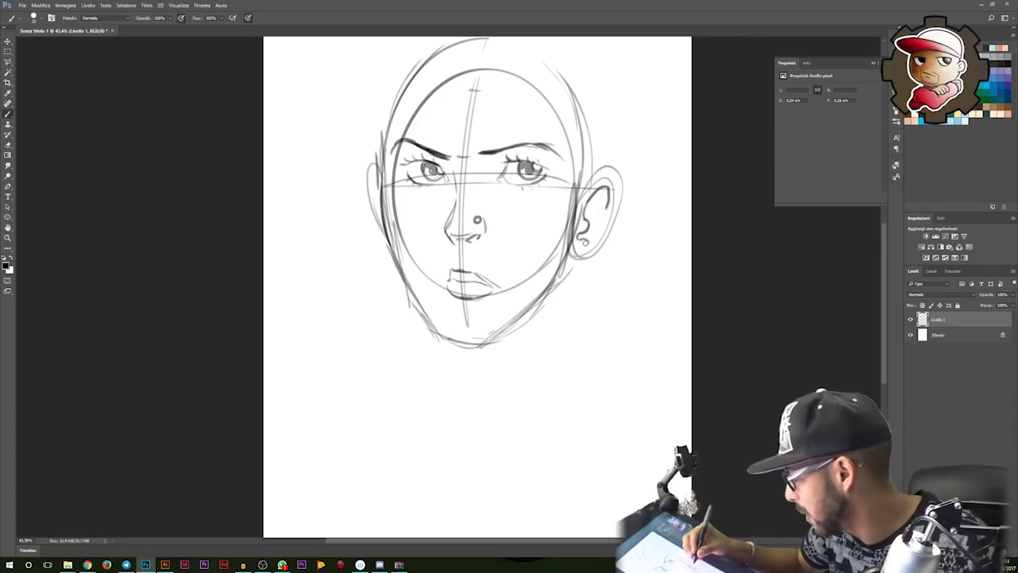
Darken the inner ear lines and strengthen the left cheek edge of the face outline.
left_click_drag(600, 198, 608, 216)
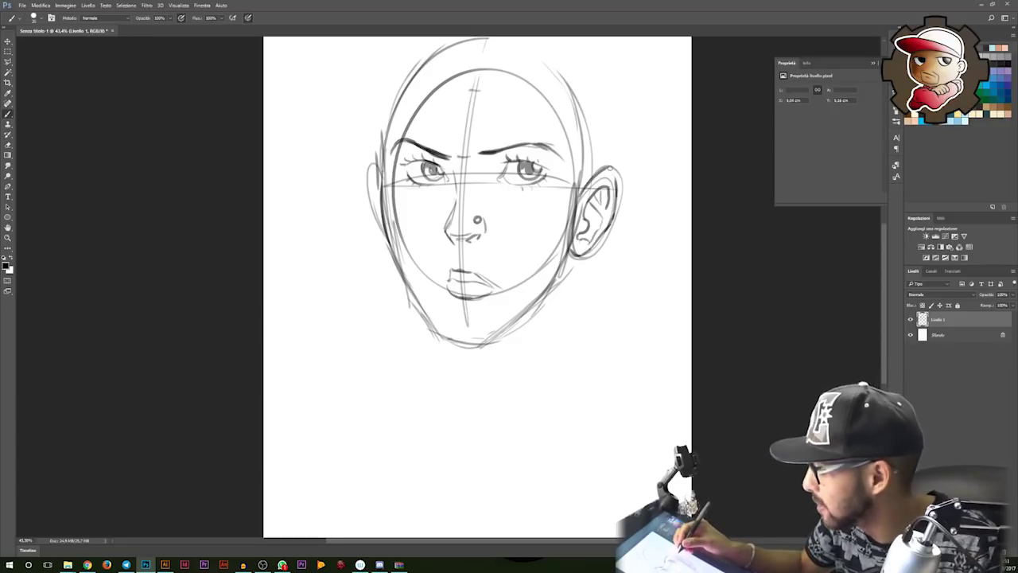
mouse_move(380, 163)
left_mouse_down()
mouse_move(374, 192)
mouse_move(368, 179)
mouse_move(372, 209)
left_mouse_up()
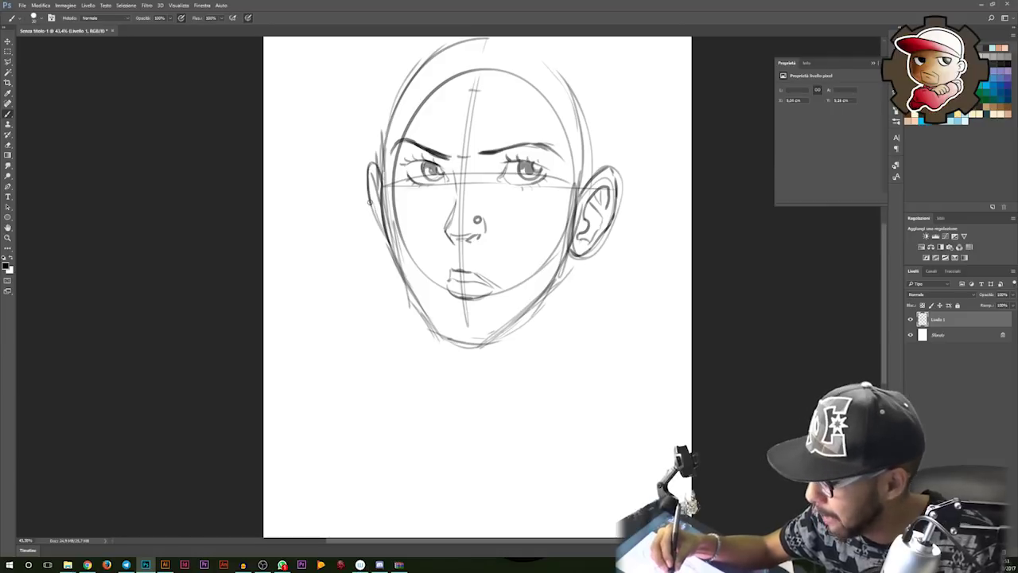
left_click_drag(371, 174, 378, 204)
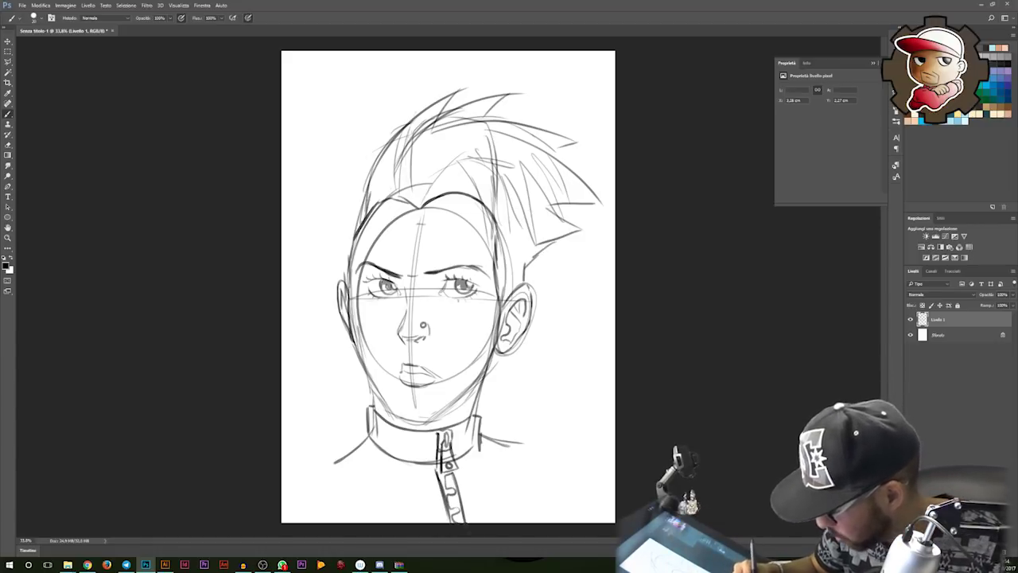
Sketch shoulder lines extending left and right from the jacket collar.
left_click_drag(342, 461, 284, 481)
left_click_drag(362, 487, 287, 521)
left_click_drag(479, 433, 586, 449)
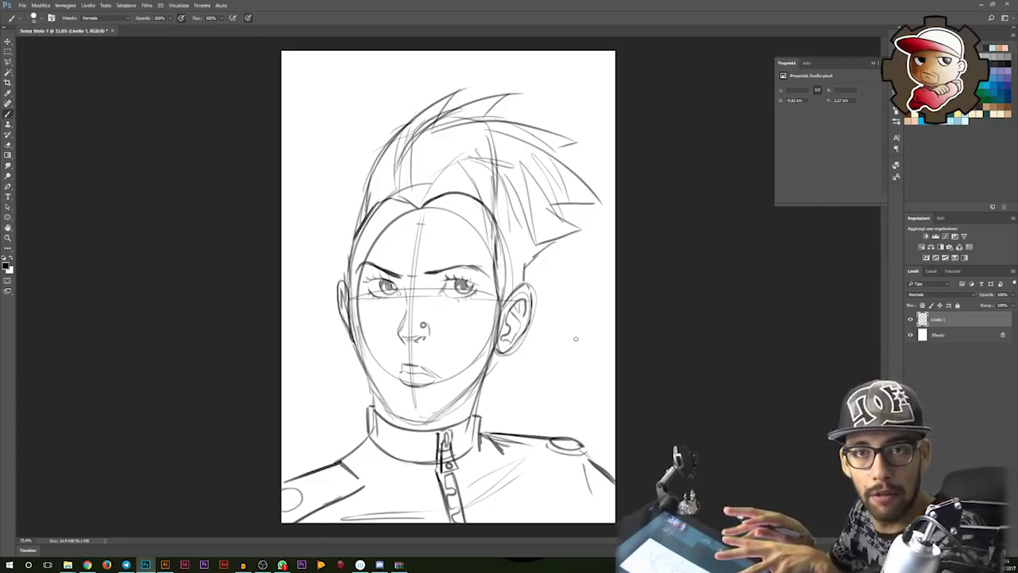
Close the right hair spike's lower edge, lock Livello 1's transparent pixels, and choose red.
left_click_drag(566, 307, 583, 334)
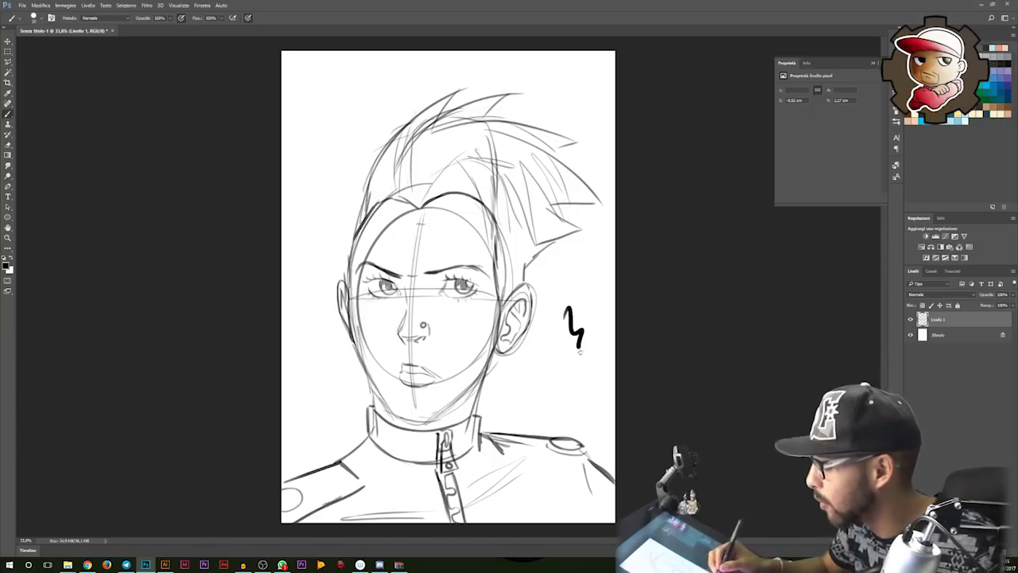
key("ctrl+z")
left_click_drag(557, 269, 586, 313)
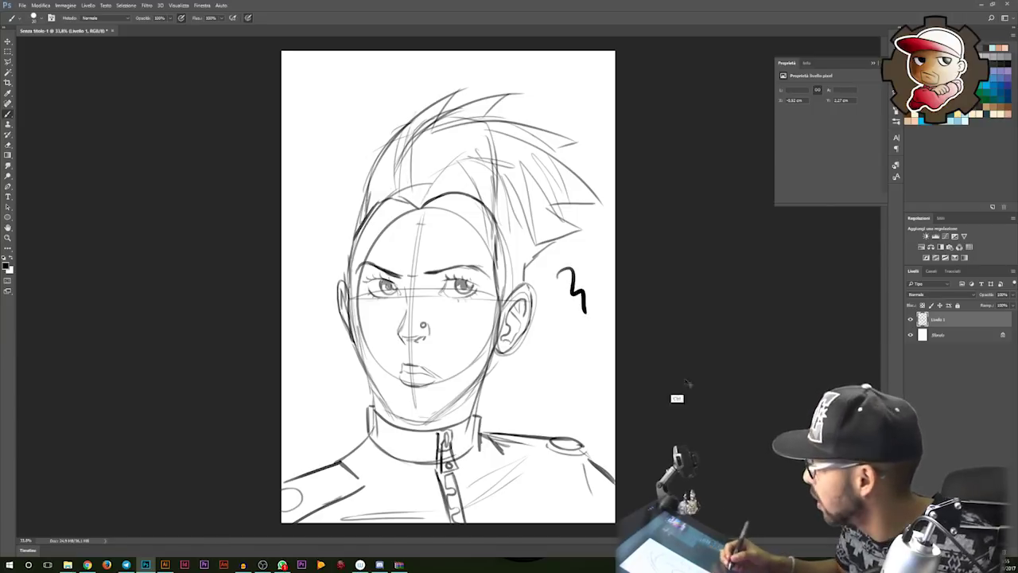
key("ctrl+z")
left_click_drag(580, 229, 537, 242)
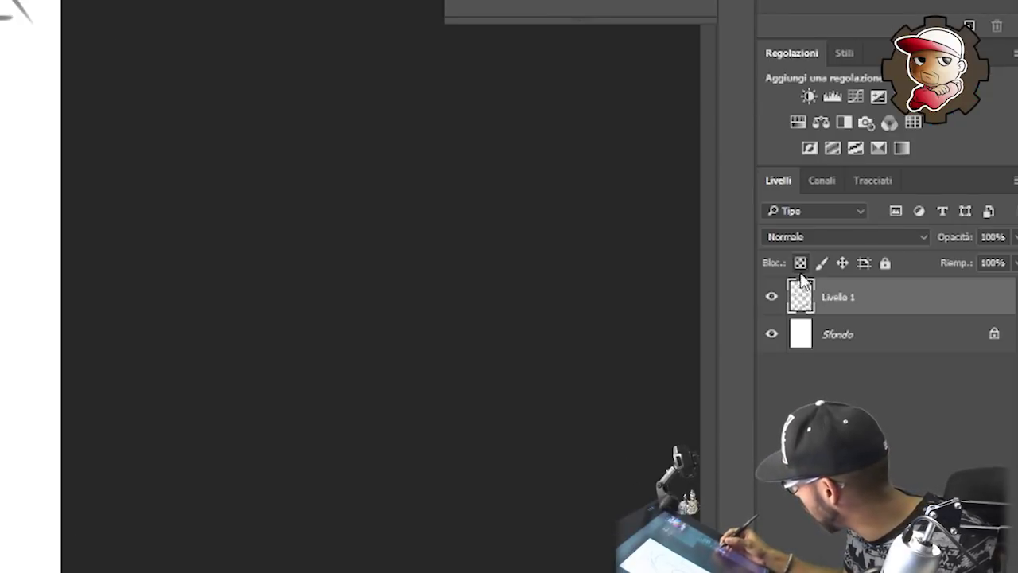
left_click(801, 262)
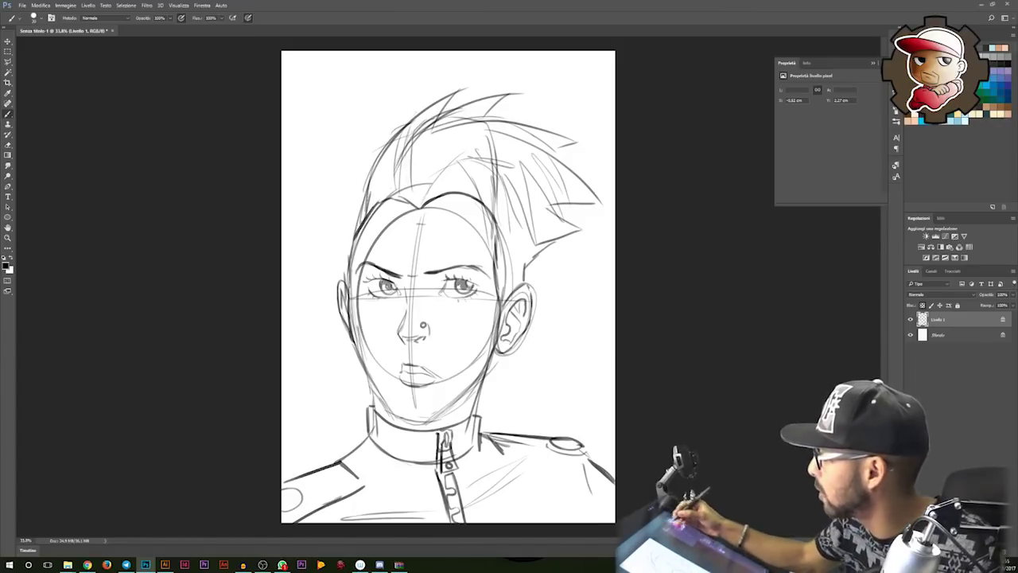
left_click(983, 48)
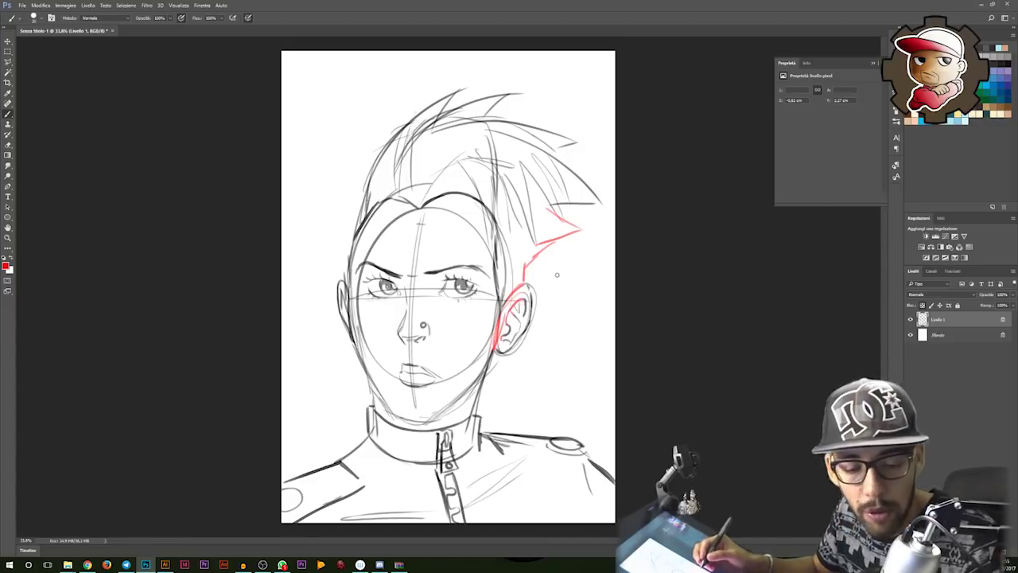
Fill the locked Livello 1 lines with red Foreground Color at 100% opacity.
left_click_drag(521, 238, 493, 343)
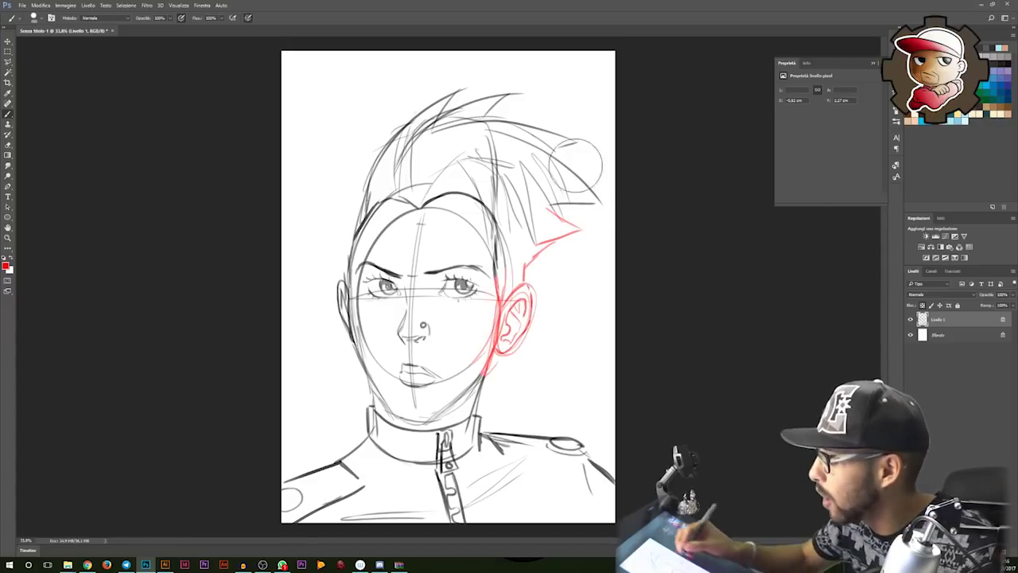
left_click_drag(430, 273, 481, 270)
left_click_drag(585, 190, 545, 129)
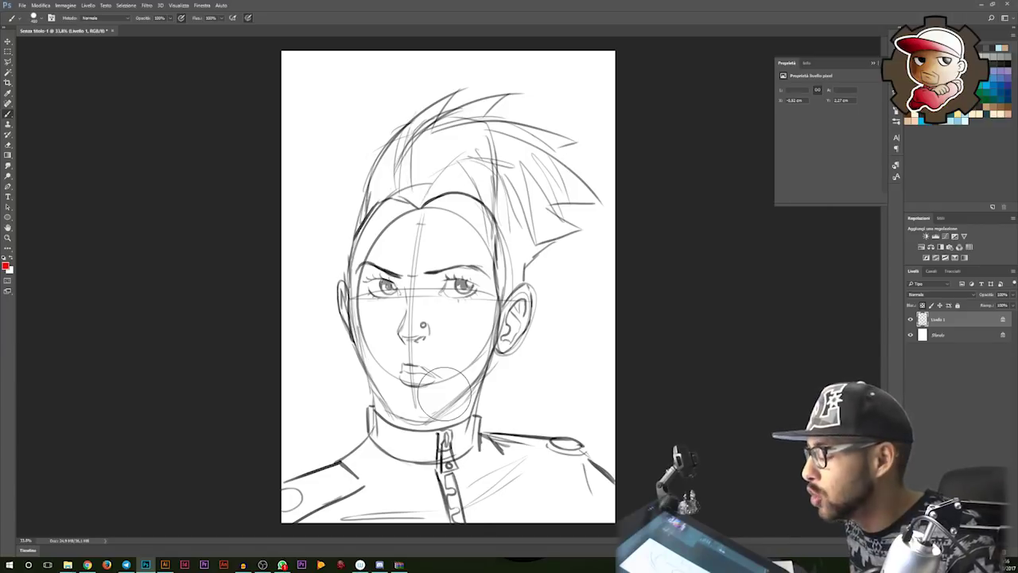
key("shift+BackSpace")
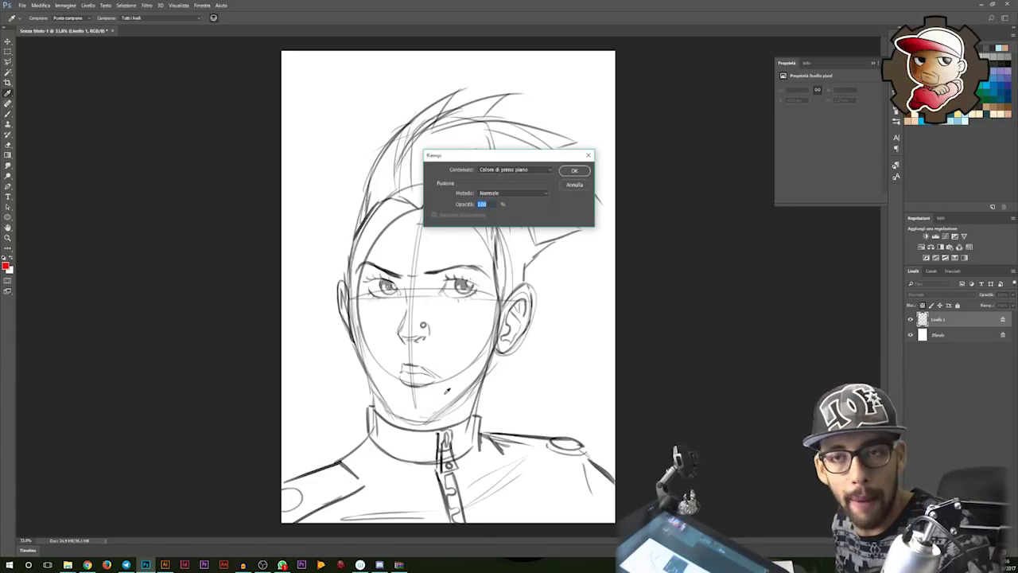
key("Return")
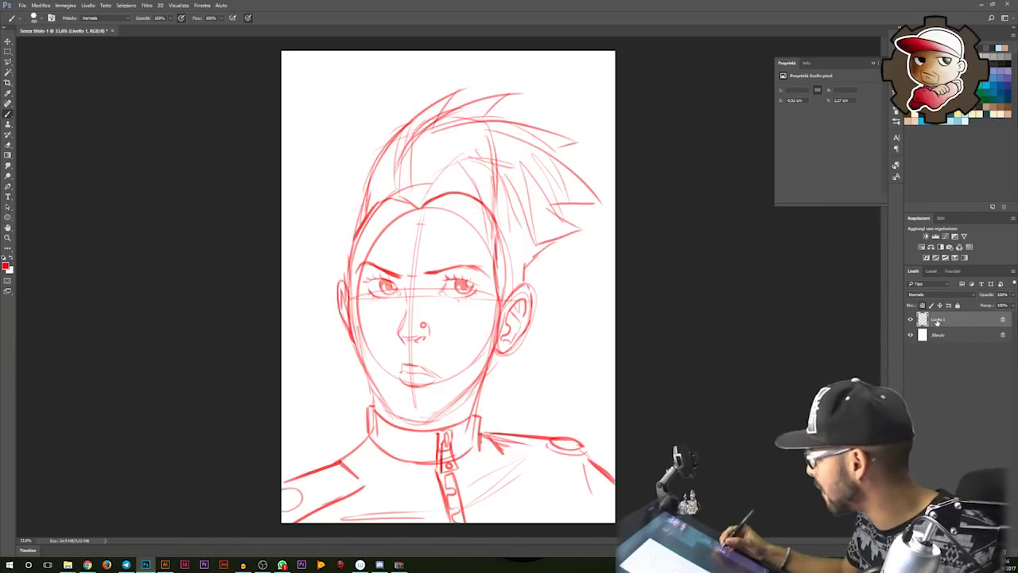
Rename the sketch layer to 'Schizzo de sto ceppo che puzza'.
double_click(939, 319)
type("Schizzo de sto ceppo che puzza")
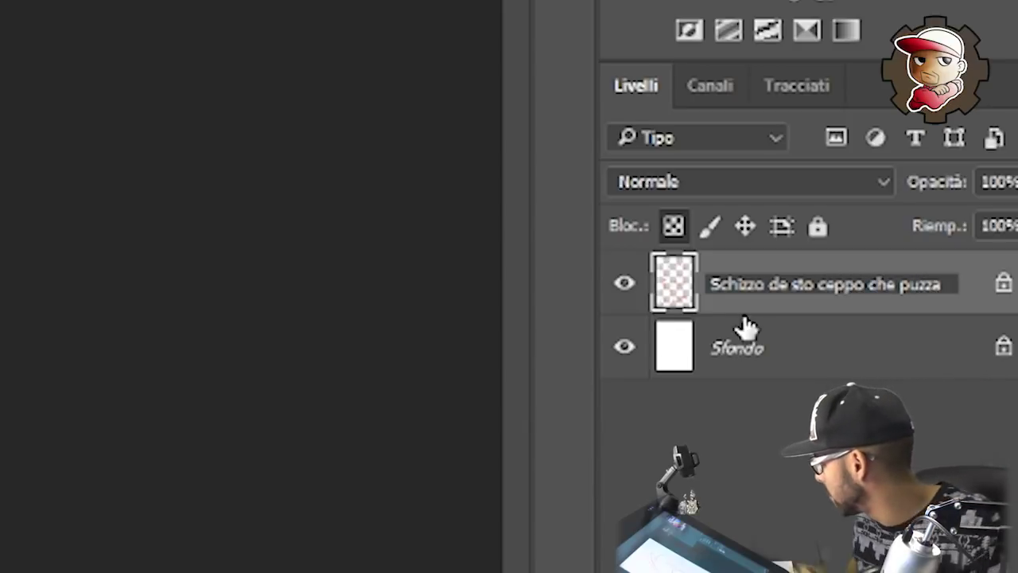
key("Return")
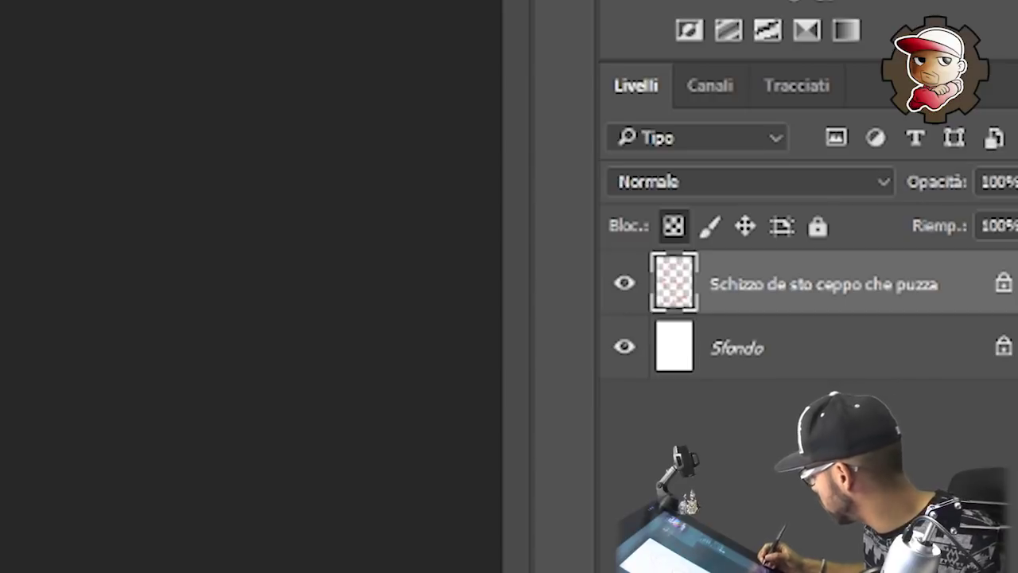
Add a new empty layer above the sketch named 'Mi piacciono le patate'.
key("ctrl+shift+alt+n")
double_click(744, 284)
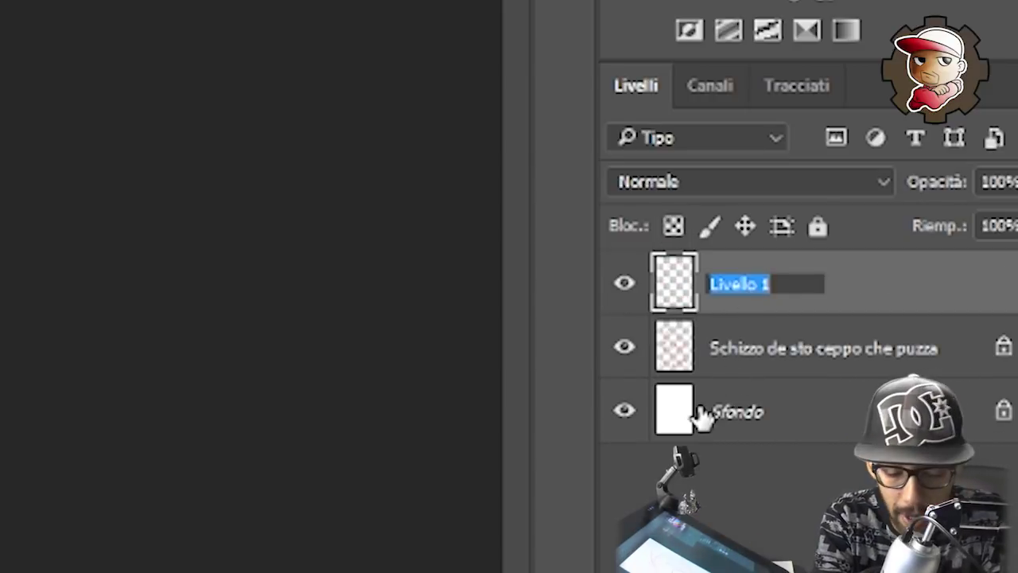
type("Mi piacciono le patate")
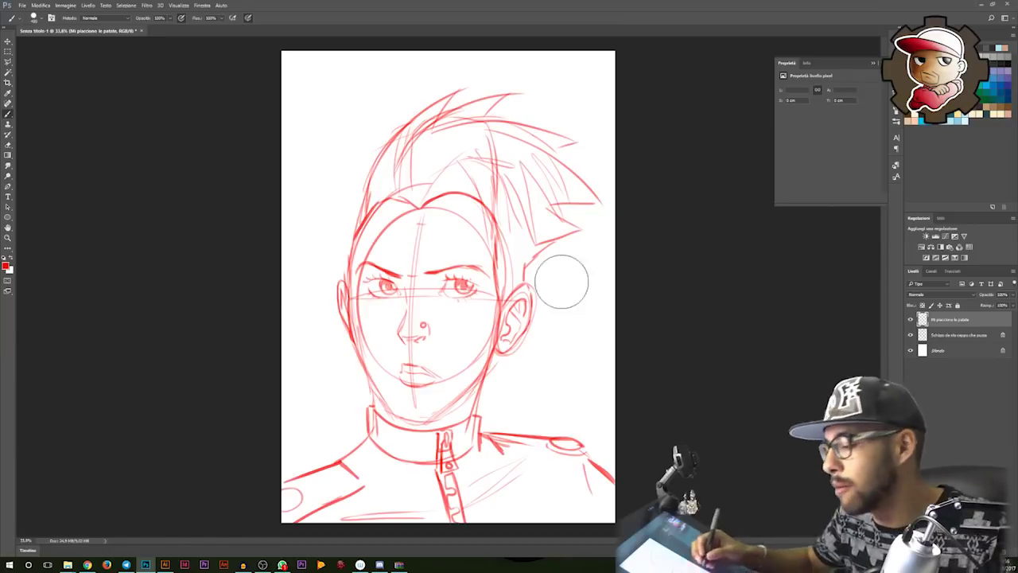
type("d")
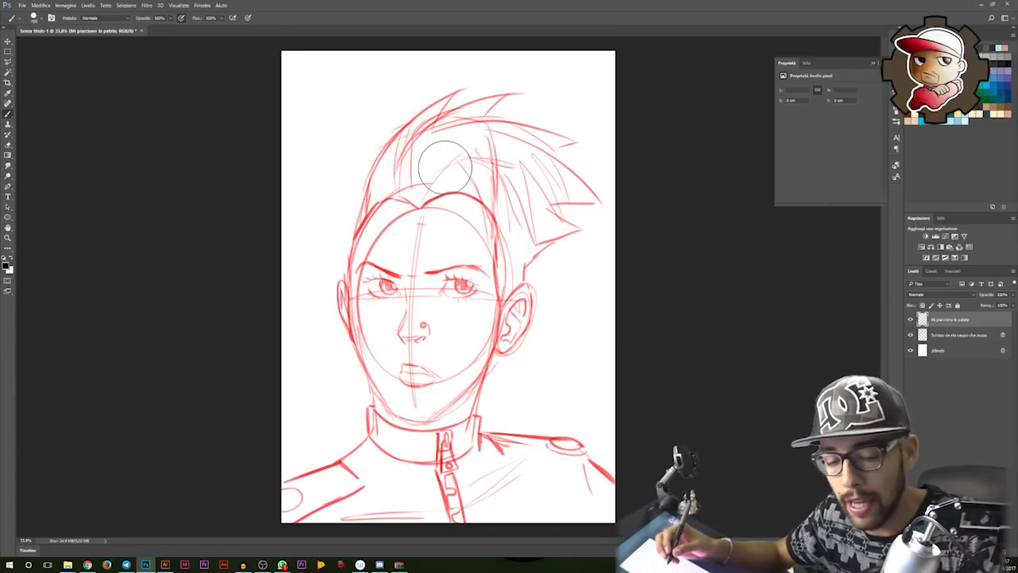
Shrink the brush to a thin inking size, zoom in and try a test stroke beside the ear.
key("bracketleft")
key("bracketleft")
key("bracketleft")
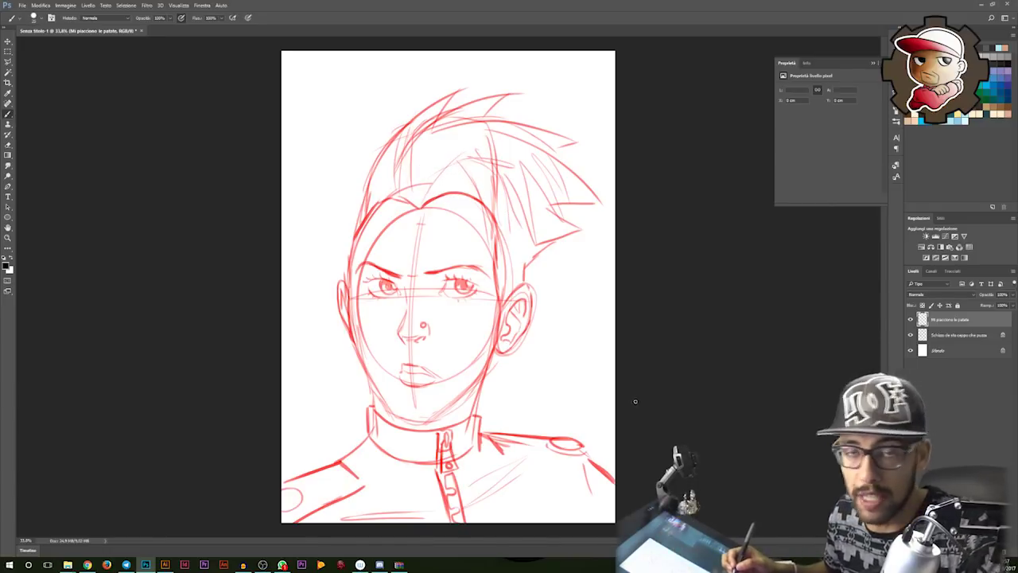
scroll(536, 284, "up", 2)
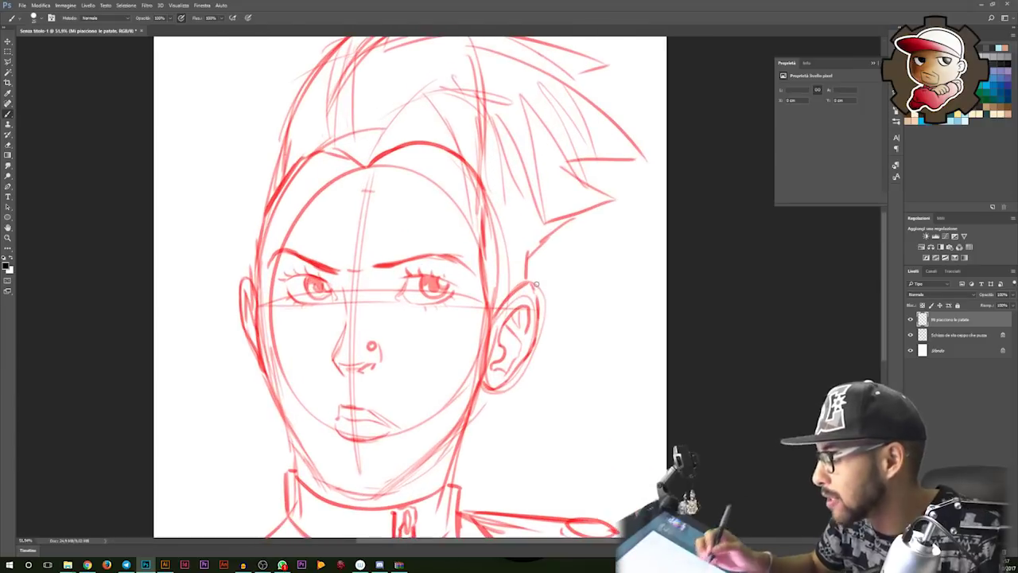
scroll(536, 284, "up", 2)
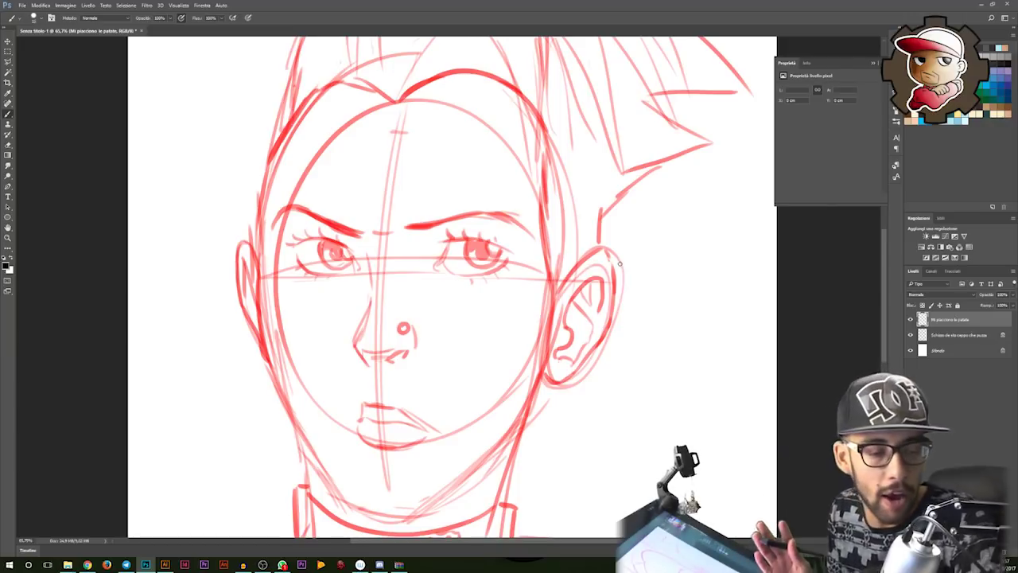
mouse_move(643, 237)
left_mouse_down()
mouse_move(653, 306)
mouse_move(668, 297)
mouse_move(694, 390)
left_mouse_up()
key("ctrl+z")
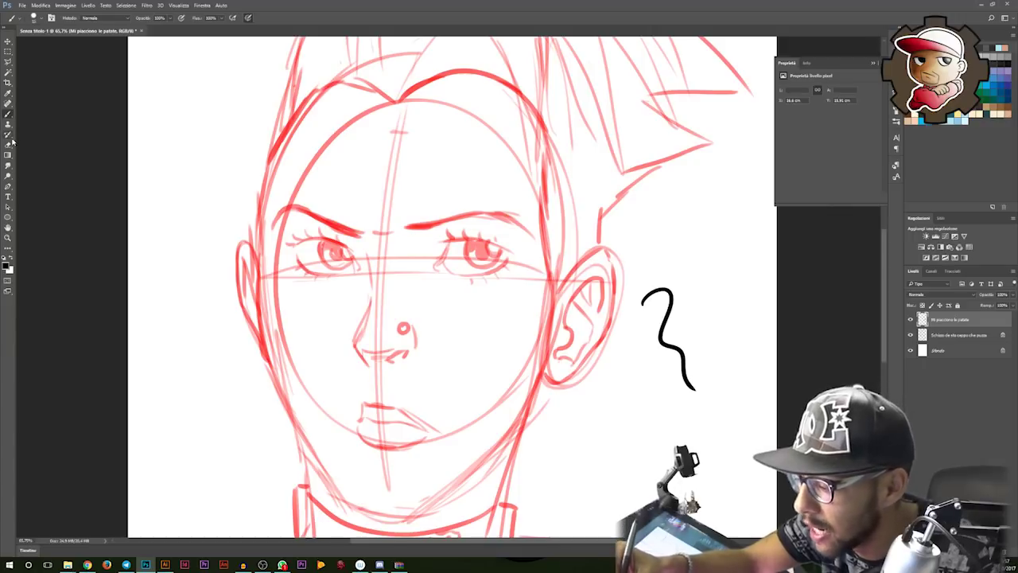
Erase the test squiggle beside the ear, then ink the ear's top edge in black.
left_click(11, 146)
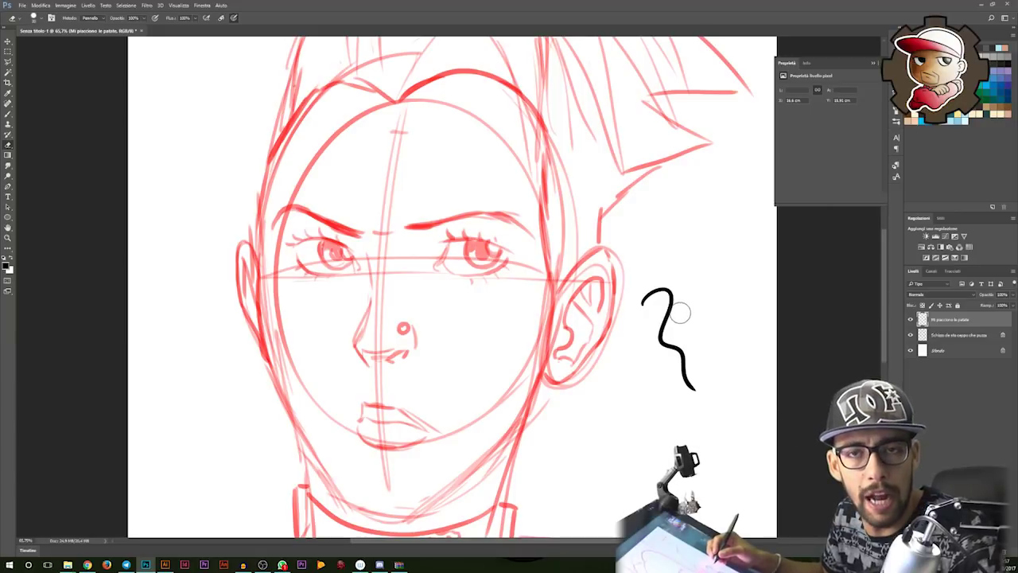
key("bracketright")
key("bracketright")
key("bracketright")
key("bracketright")
key("bracketright")
key("bracketright")
key("bracketleft")
key("bracketleft")
key("bracketleft")
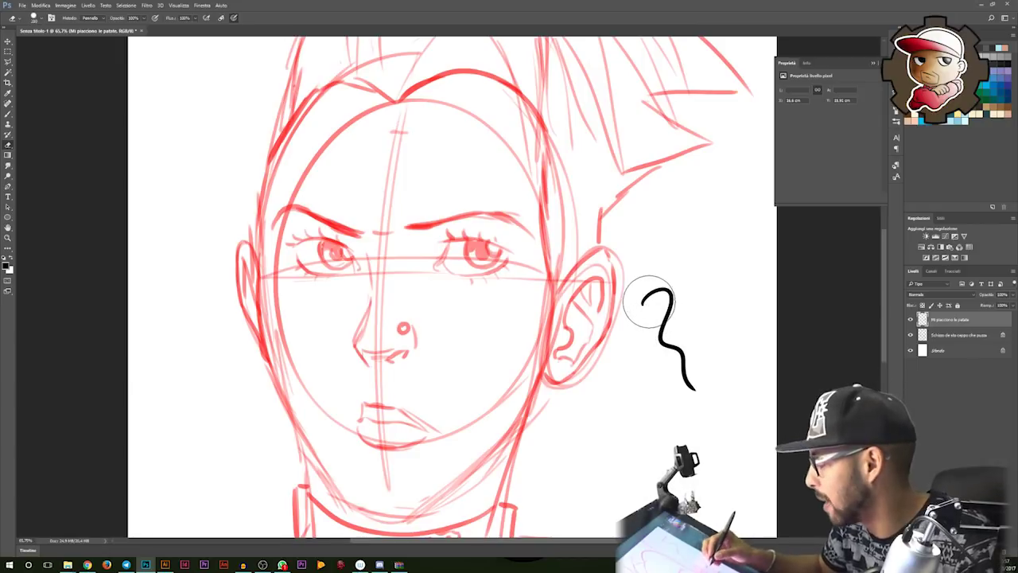
left_click_drag(640, 314, 671, 417)
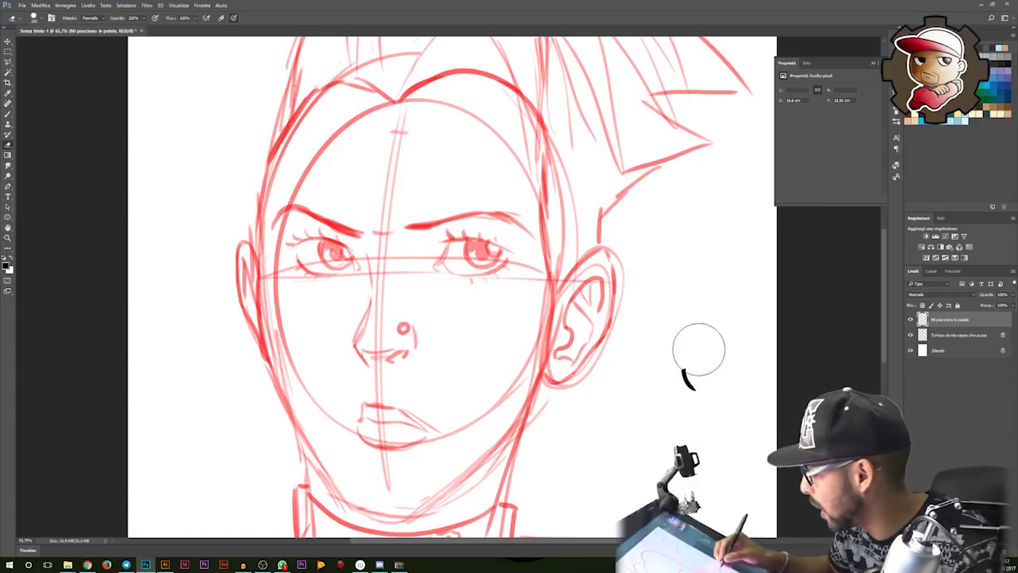
key("b")
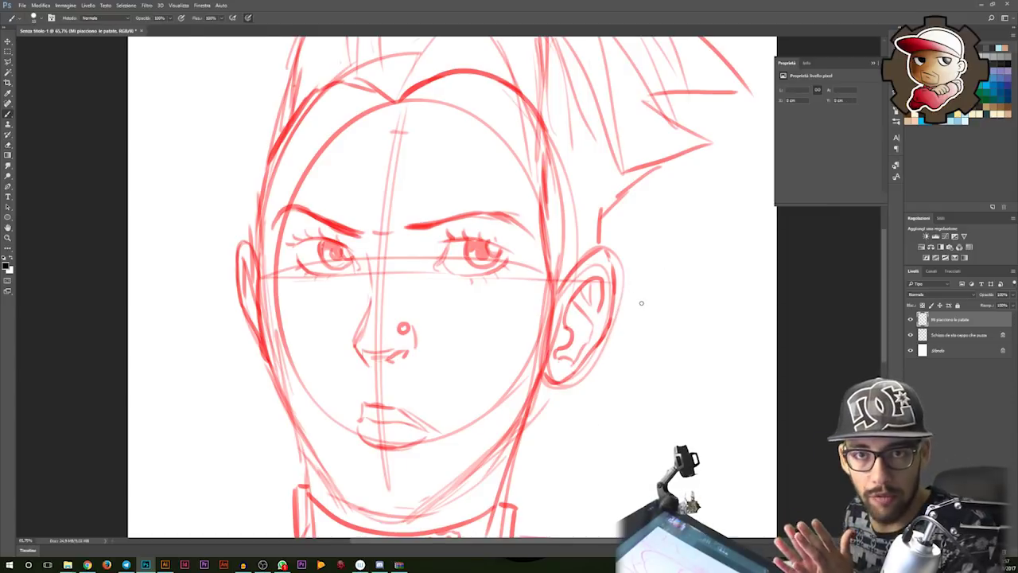
scroll(641, 302, "up", 2)
left_click_drag(554, 304, 615, 248)
Ink the ear in black: top edge, outline down to the earlobe, inner fold and left side.
key("ctrl+z")
left_click_drag(555, 305, 619, 251)
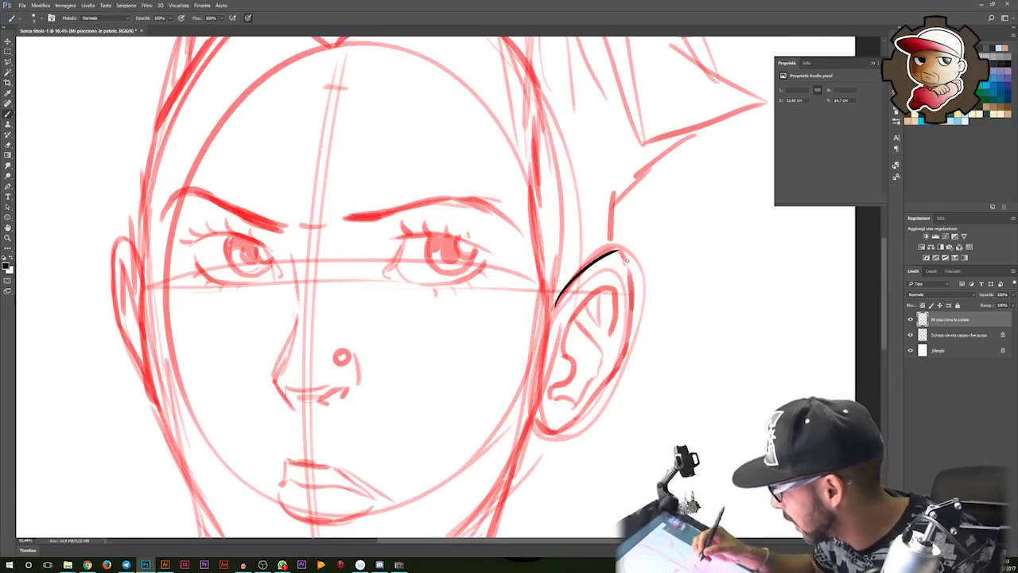
key("ctrl+z")
mouse_move(552, 307)
left_mouse_down()
mouse_move(617, 248)
mouse_move(633, 338)
left_mouse_up()
key("ctrl+z")
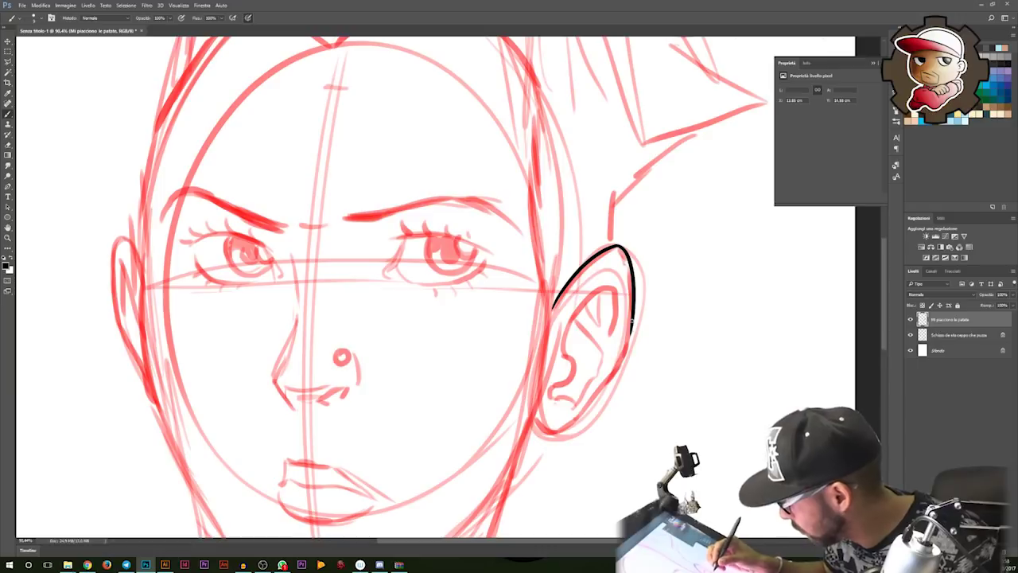
mouse_move(627, 346)
left_mouse_down()
mouse_move(580, 409)
mouse_move(539, 434)
left_mouse_up()
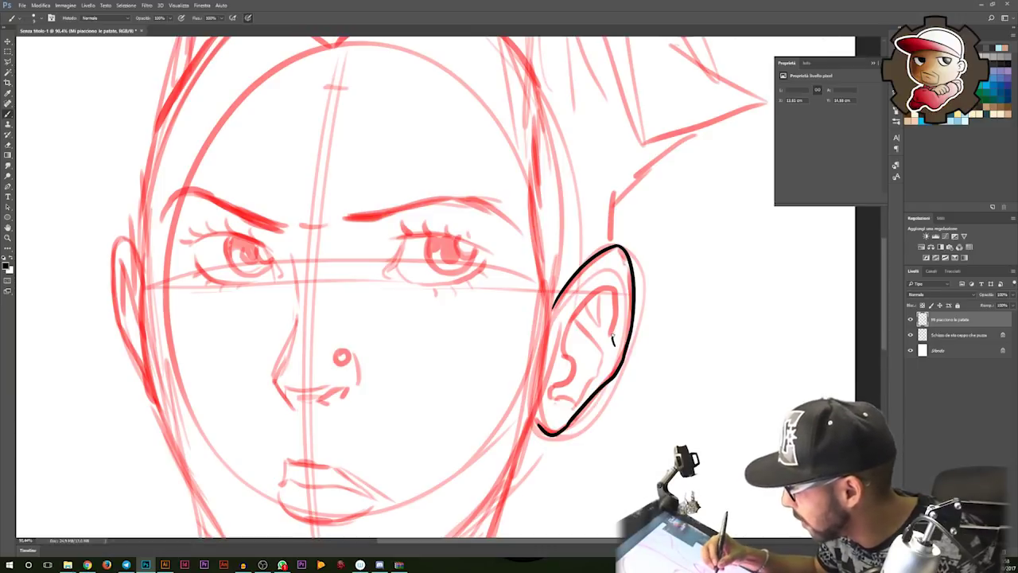
mouse_move(568, 349)
left_mouse_down()
mouse_move(547, 394)
mouse_move(566, 407)
left_mouse_up()
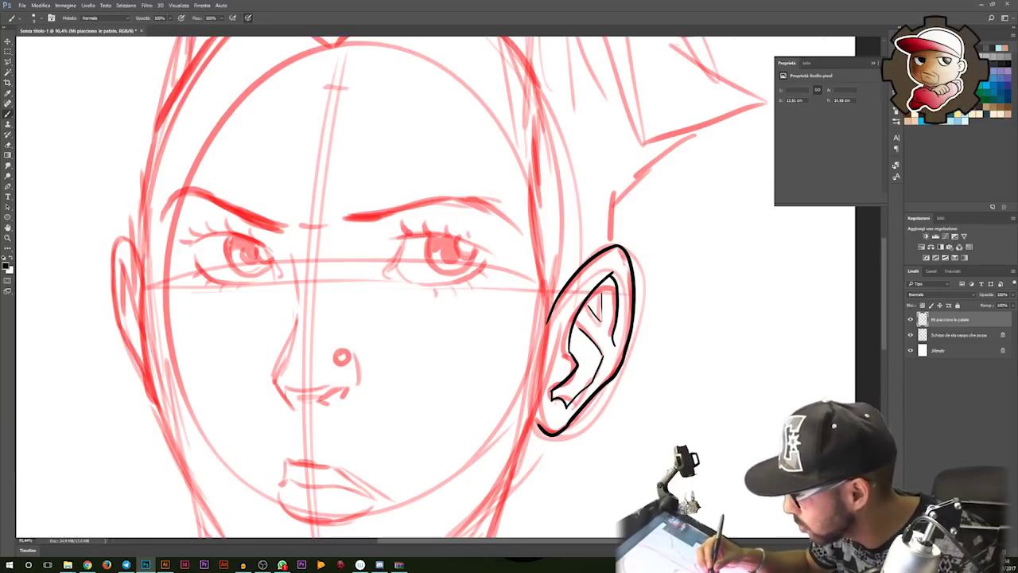
left_click_drag(547, 306, 531, 135)
Ink the left outline of the hair and the edges of the lower hair spike.
scroll(531, 135, "up", 5)
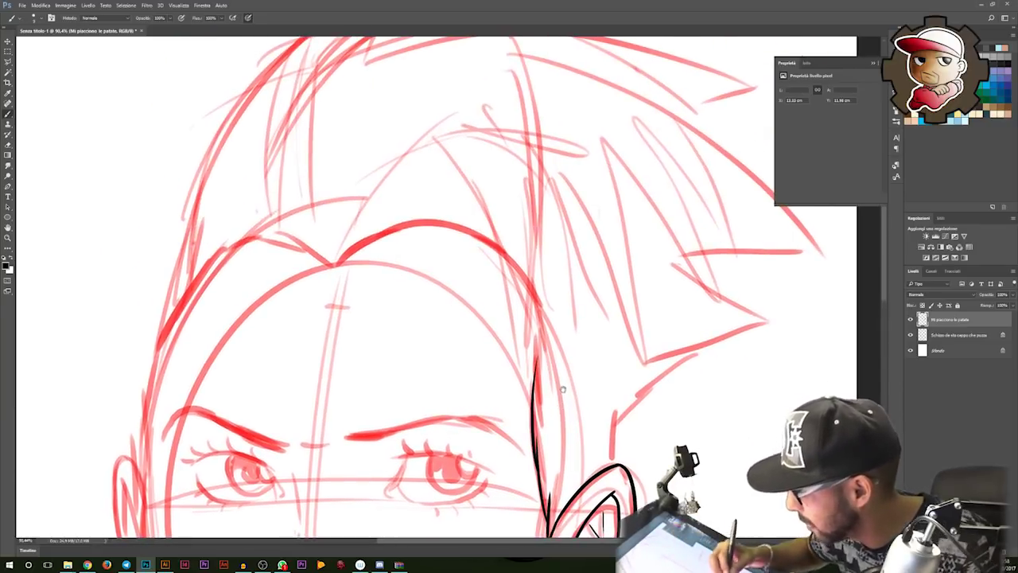
left_click_drag(478, 279, 497, 330)
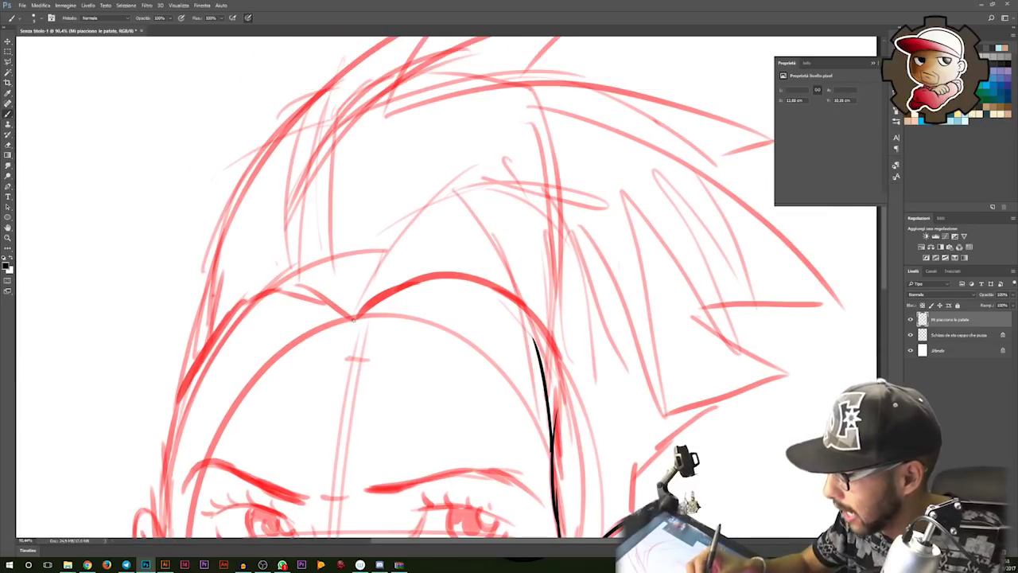
mouse_move(477, 278)
left_mouse_down()
mouse_move(545, 262)
mouse_move(531, 319)
left_mouse_up()
mouse_move(262, 380)
left_mouse_down()
mouse_move(263, 268)
mouse_move(486, 58)
left_mouse_up()
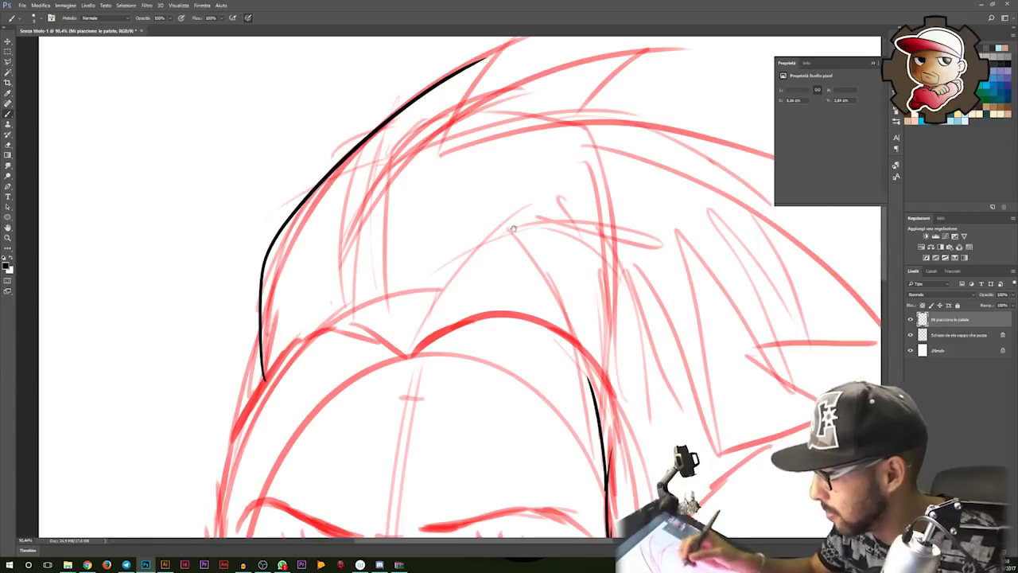
scroll(477, 278, "up", 2)
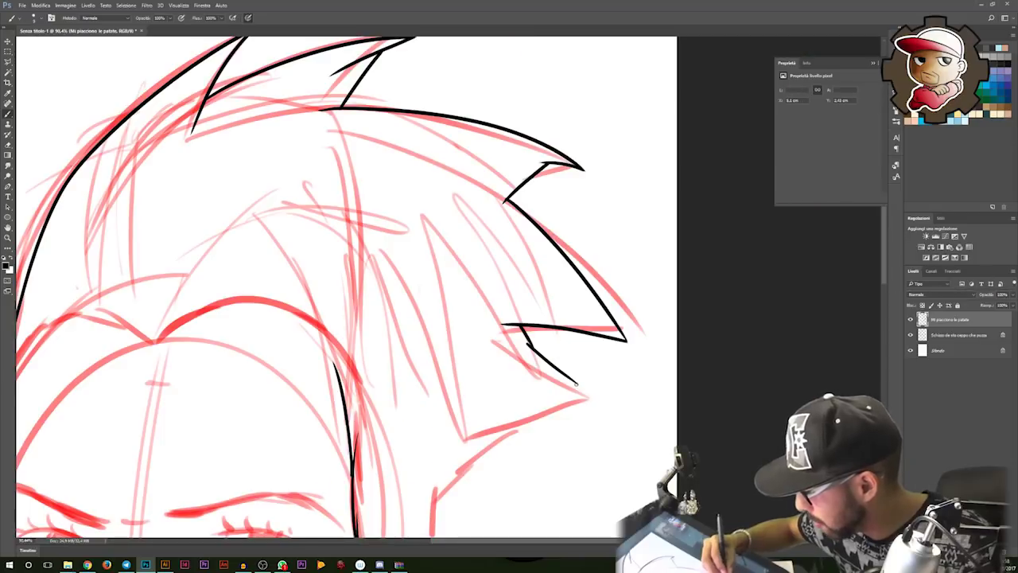
mouse_move(576, 384)
left_mouse_down()
mouse_move(498, 398)
mouse_move(788, 275)
left_mouse_up()
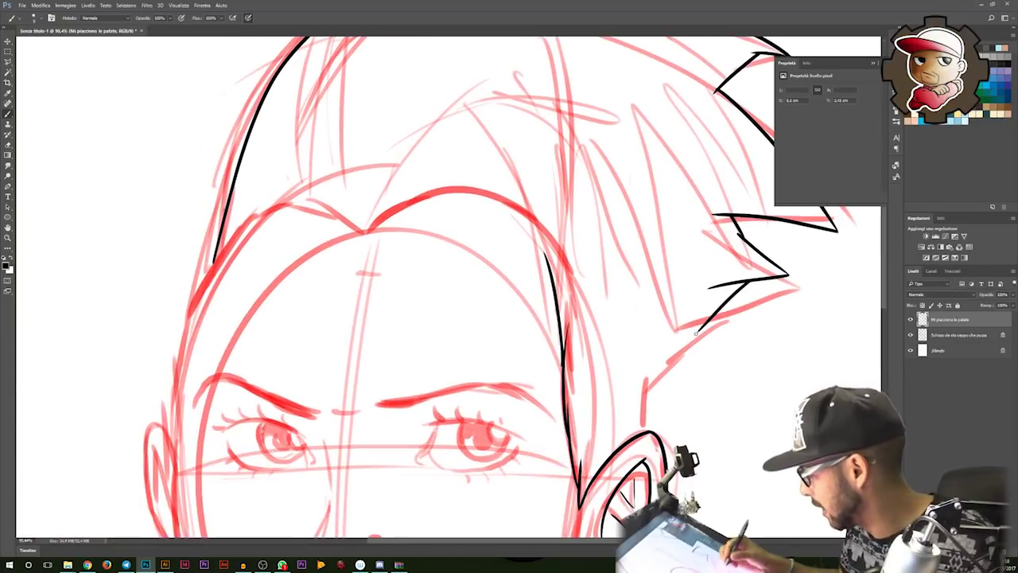
left_click_drag(714, 325, 669, 364)
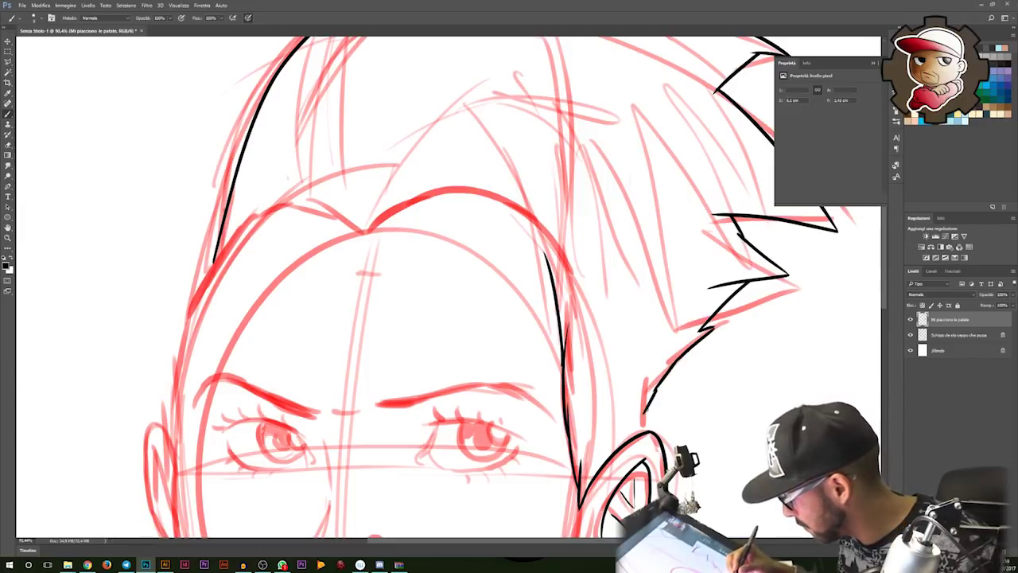
Ink the hairline from the right side over the peak down the left, plus the right eyebrow.
mouse_move(478, 278)
left_mouse_down()
mouse_move(509, 321)
mouse_move(513, 358)
left_mouse_up()
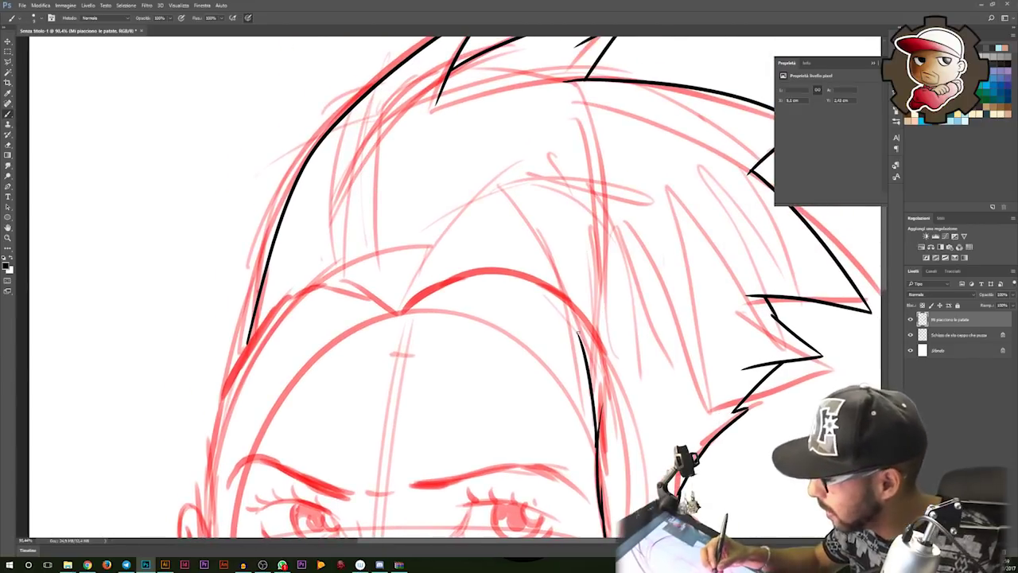
left_click_drag(580, 341, 406, 312)
key("ctrl+z")
mouse_move(582, 346)
left_mouse_down()
mouse_move(436, 301)
mouse_move(254, 337)
left_mouse_up()
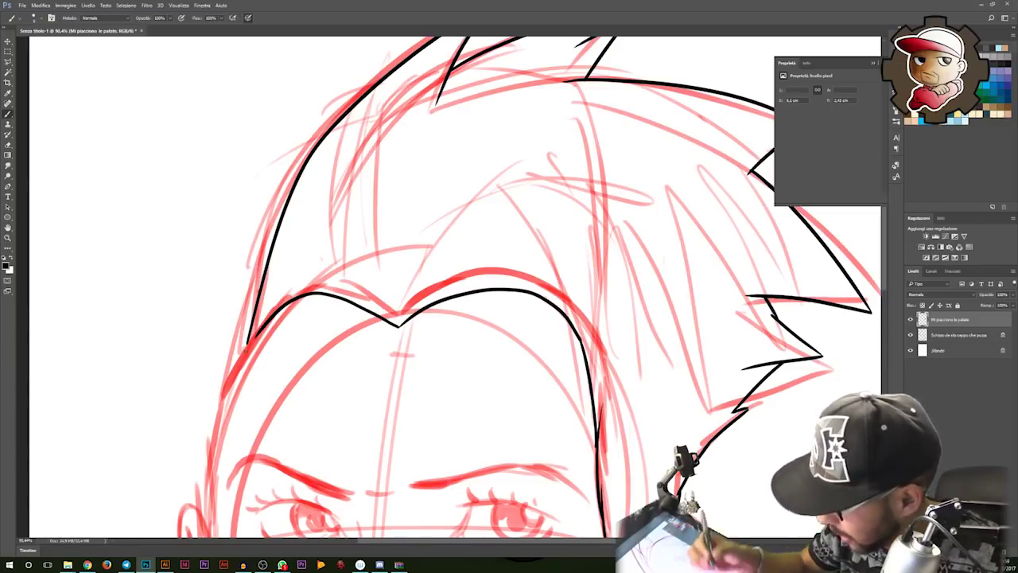
key("ctrl+z")
left_click_drag(398, 324, 292, 300)
mouse_move(392, 332)
left_mouse_down()
mouse_move(514, 226)
mouse_move(437, 184)
mouse_move(377, 235)
left_mouse_up()
key("ctrl+z")
key("ctrl+z")
mouse_move(513, 228)
left_mouse_down()
mouse_move(465, 187)
mouse_move(377, 236)
left_mouse_up()
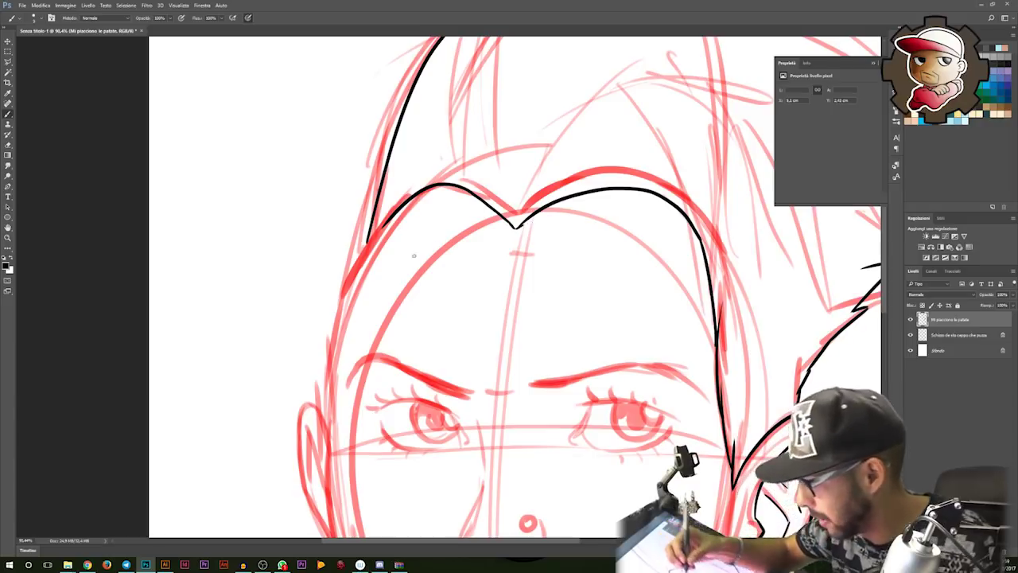
scroll(516, 229, "down", 2)
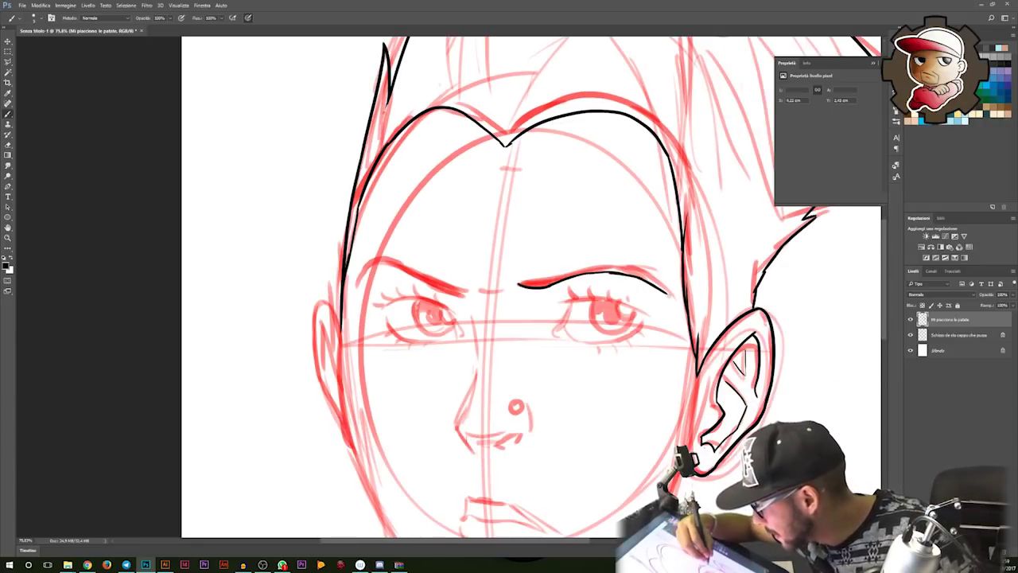
left_click_drag(586, 269, 536, 280)
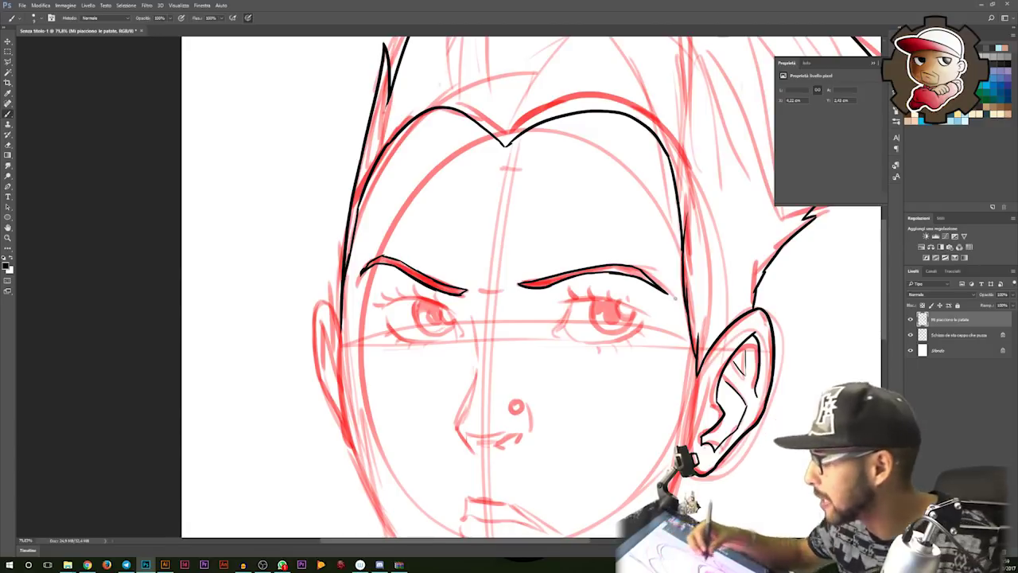
Ink the right eye's edge and inner corner, and the right jaw line down toward the chin.
left_click_drag(560, 333, 516, 295)
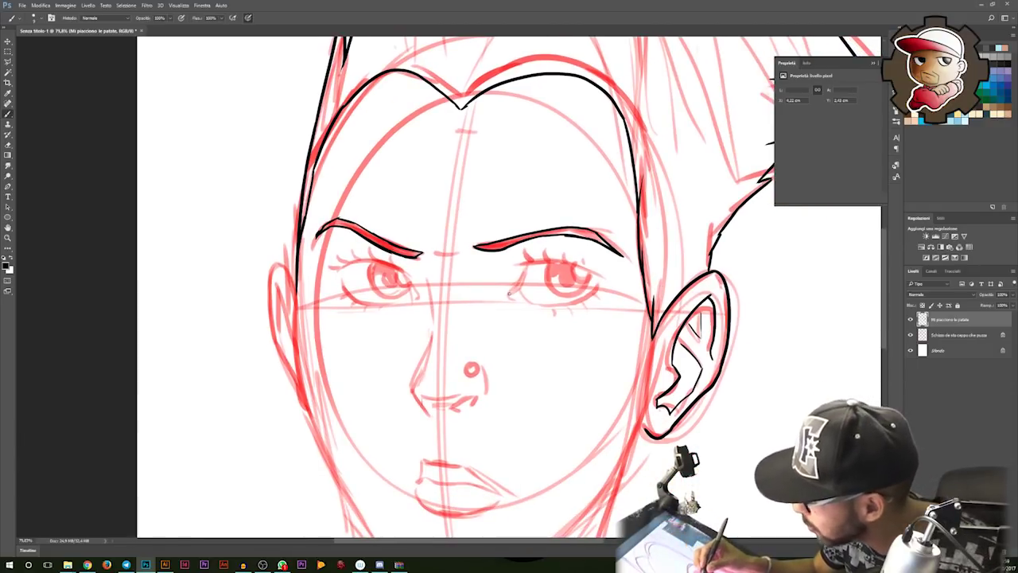
left_click_drag(524, 268, 514, 293)
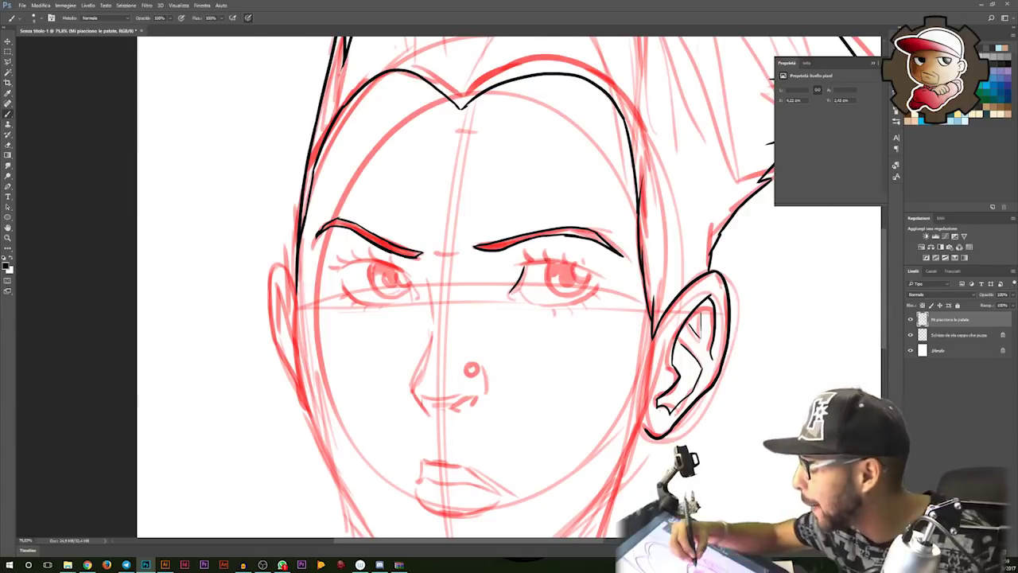
mouse_move(523, 266)
left_mouse_down()
mouse_move(513, 293)
mouse_move(518, 268)
left_mouse_up()
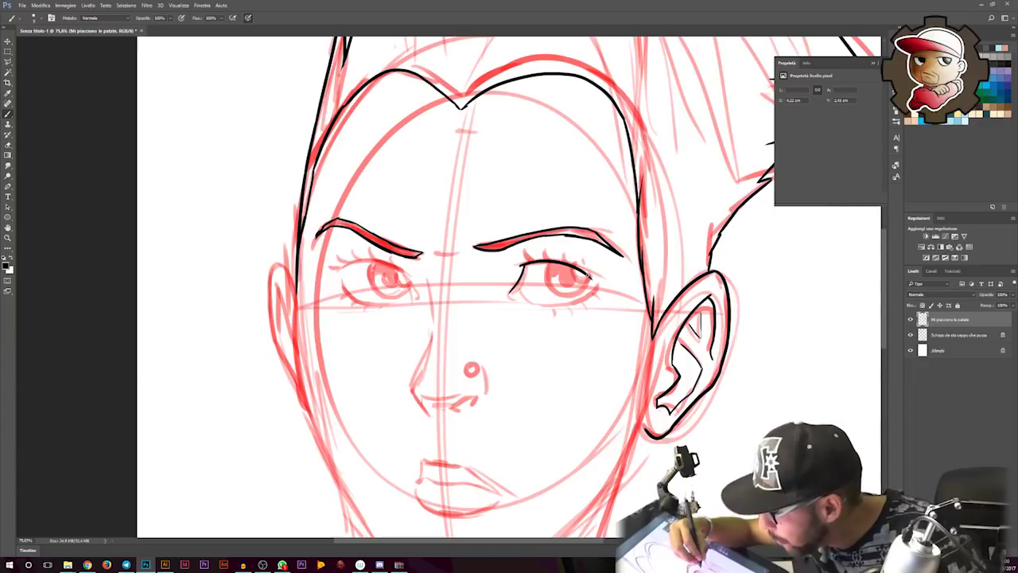
left_click_drag(524, 250, 529, 260)
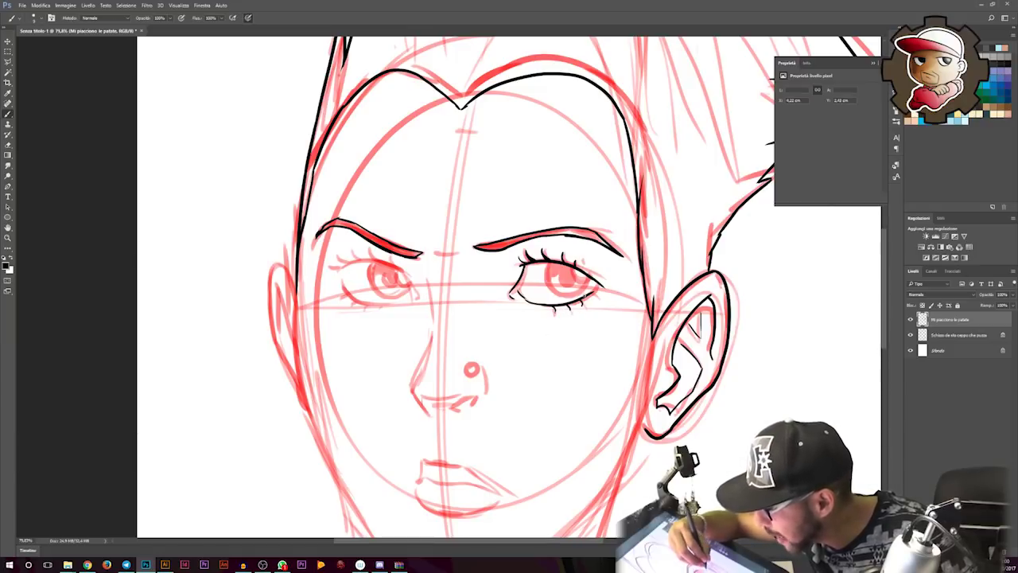
scroll(509, 286, "up", 1)
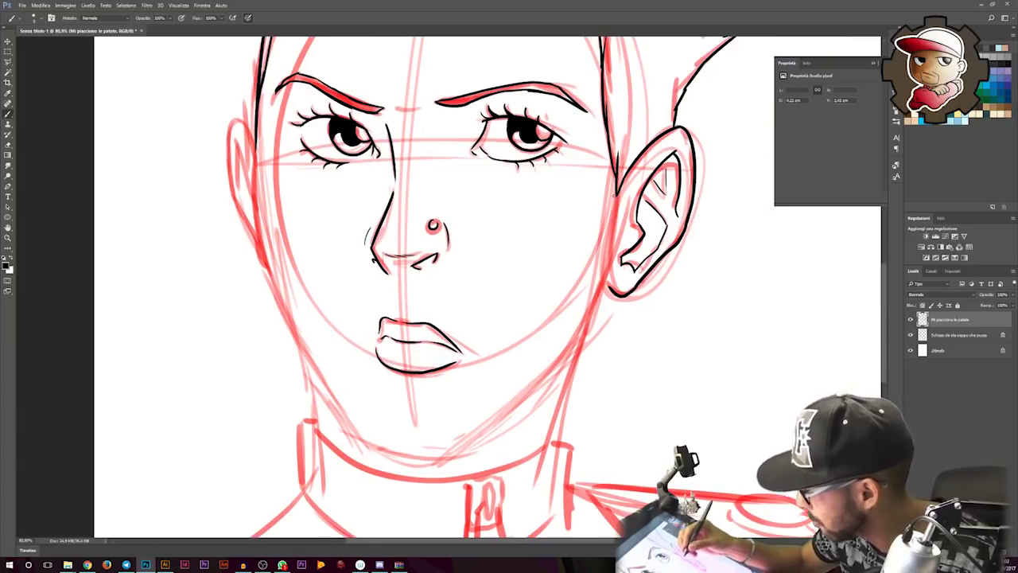
left_click_drag(595, 308, 459, 451)
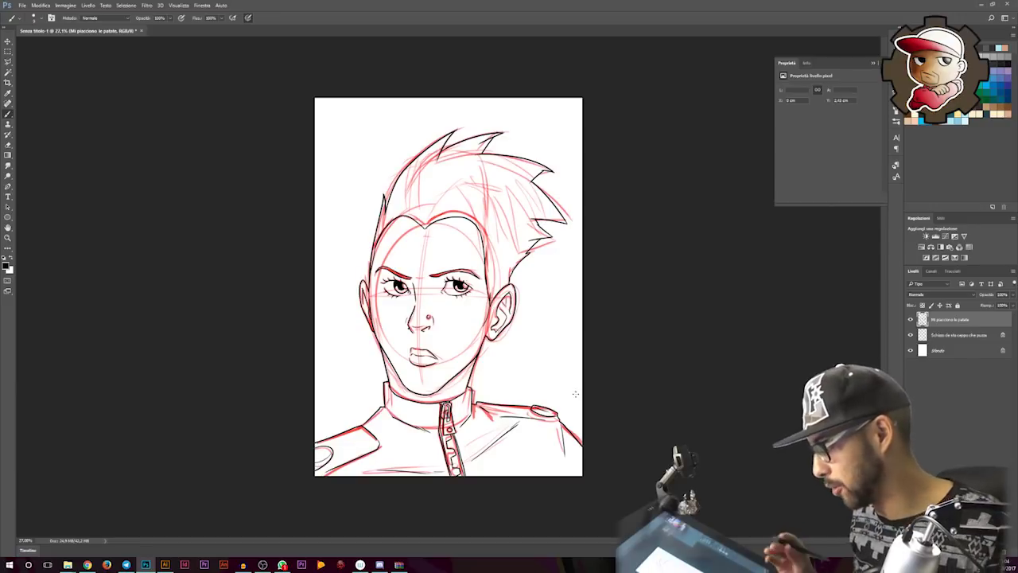
Hide the red sketch layer and undo a stray stroke near the left hairline.
left_click(912, 337)
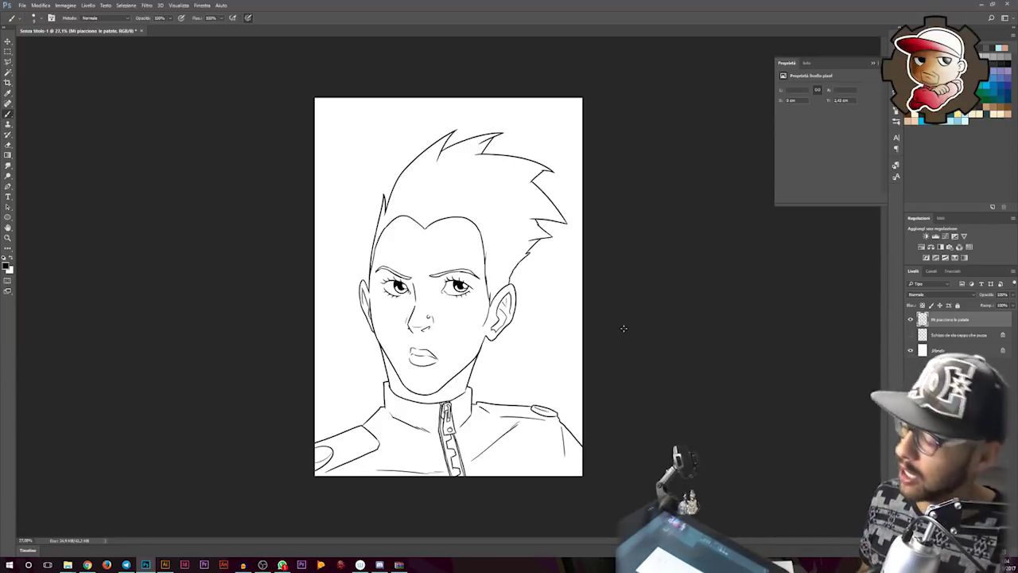
left_click_drag(363, 231, 392, 260)
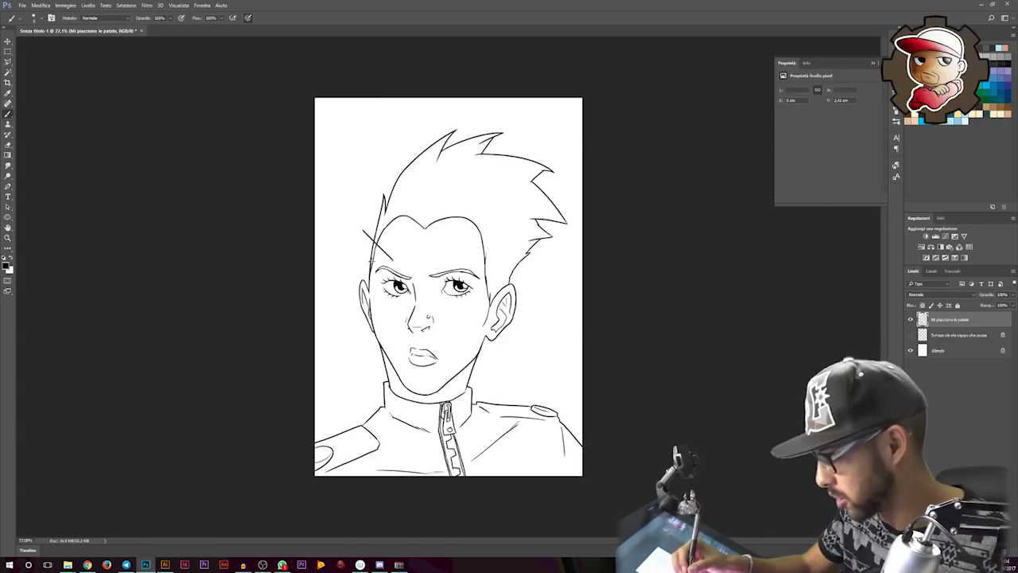
key("ctrl+z")
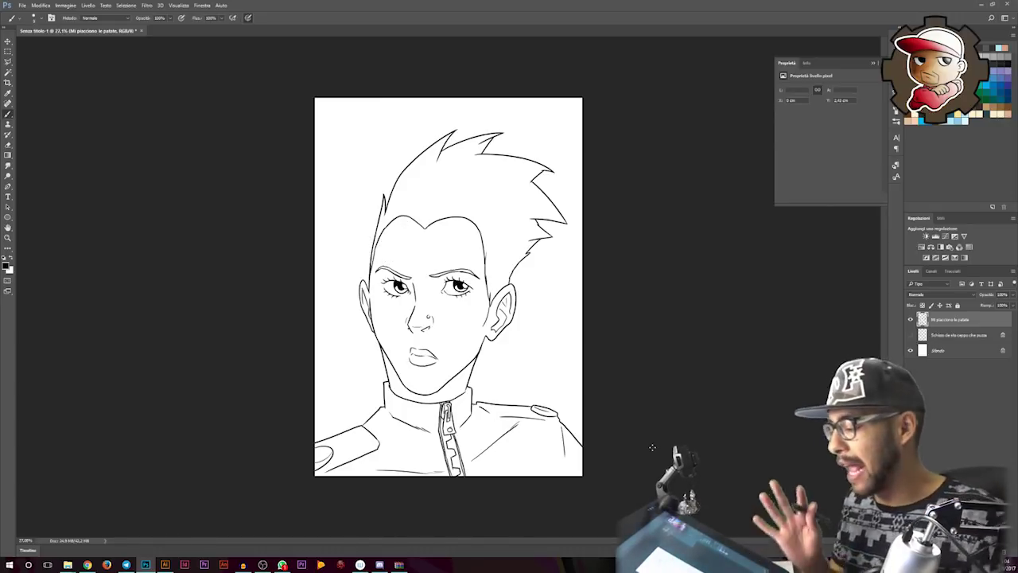
Toggle the red sketch on and off to compare, leave it hidden, and select the sketch layer.
left_click(911, 335)
left_click(911, 335)
left_click(910, 335)
left_click(911, 335)
left_click(911, 335)
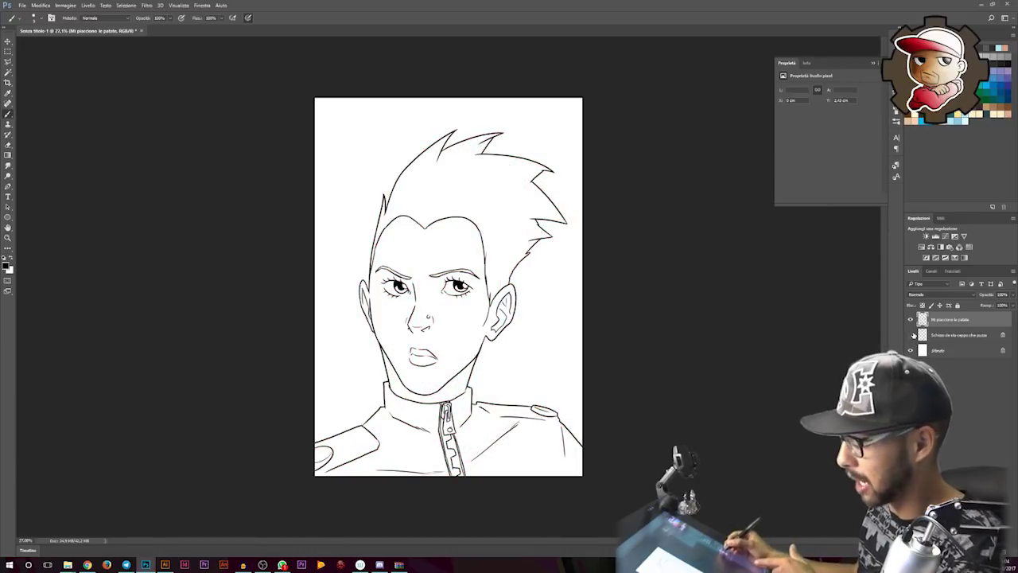
left_click(911, 335)
left_click(911, 335)
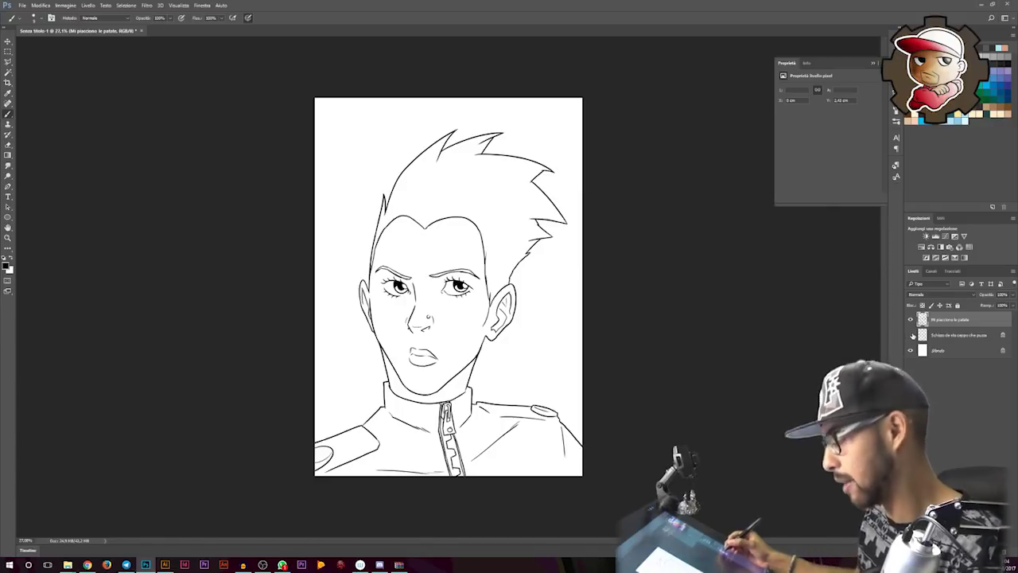
left_click(911, 335)
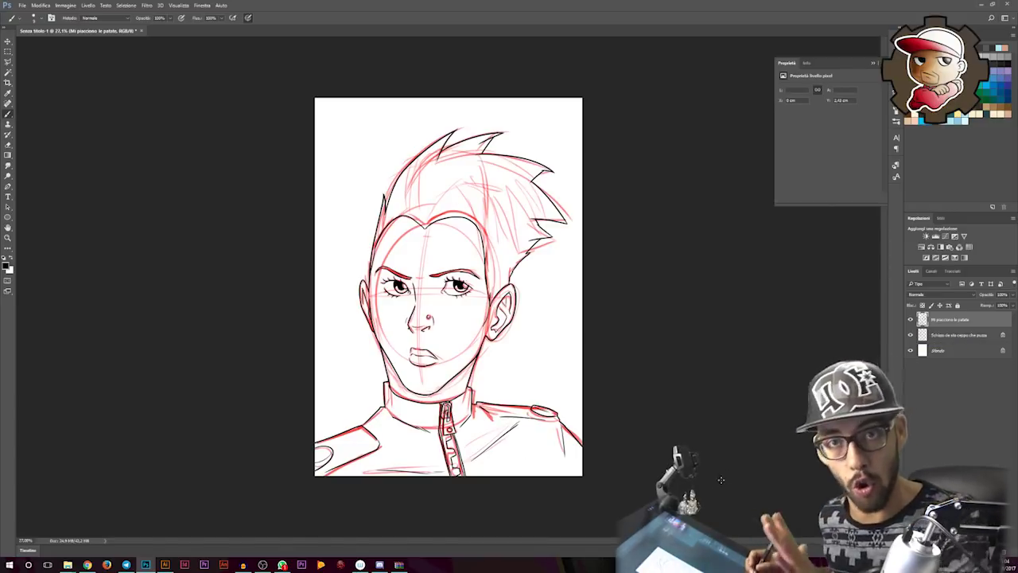
left_click(911, 335)
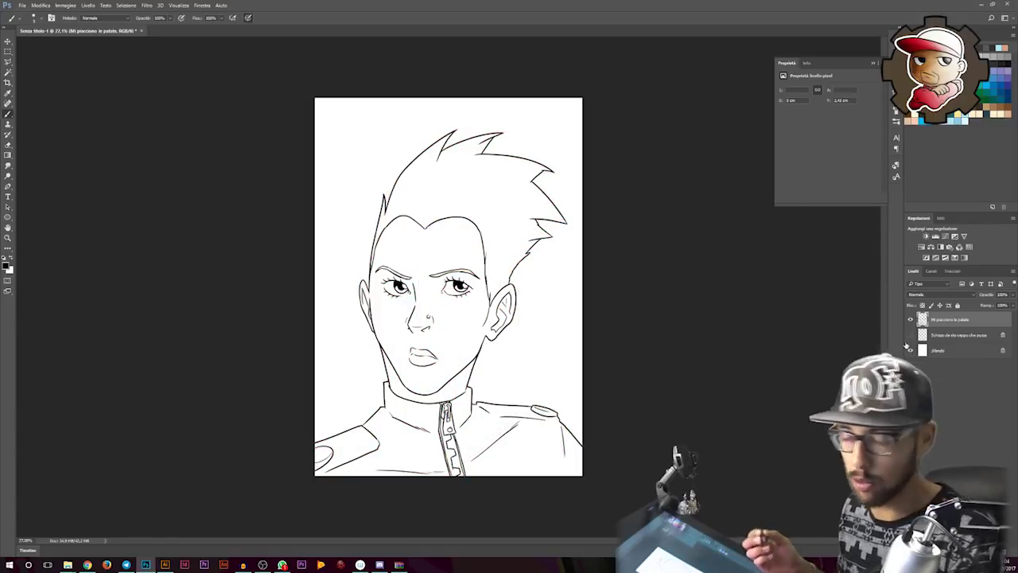
left_click(943, 335)
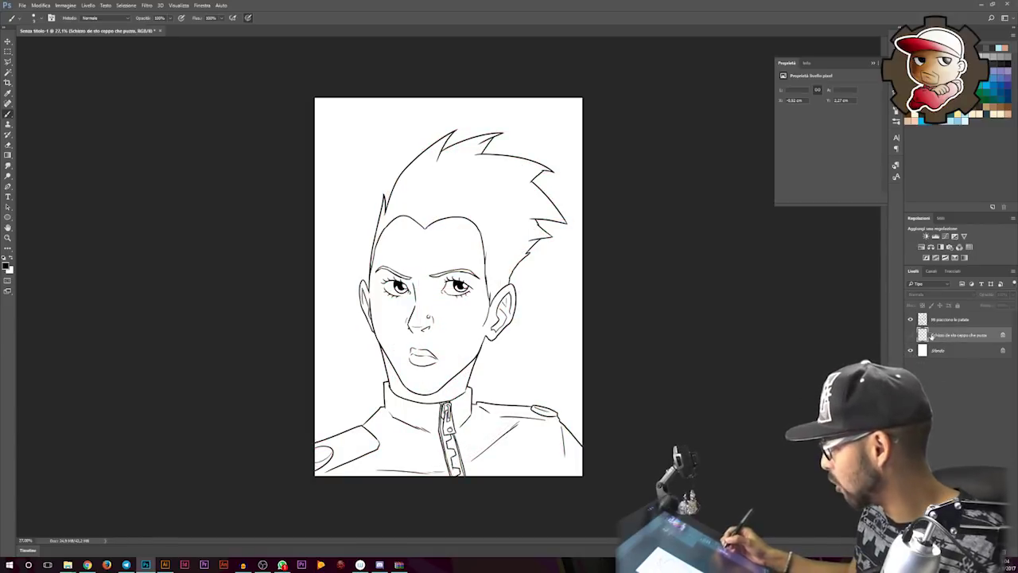
Create a new layer above the sketch named 'Mi puzza il prepuzio'.
key("ctrl+shift+alt+n")
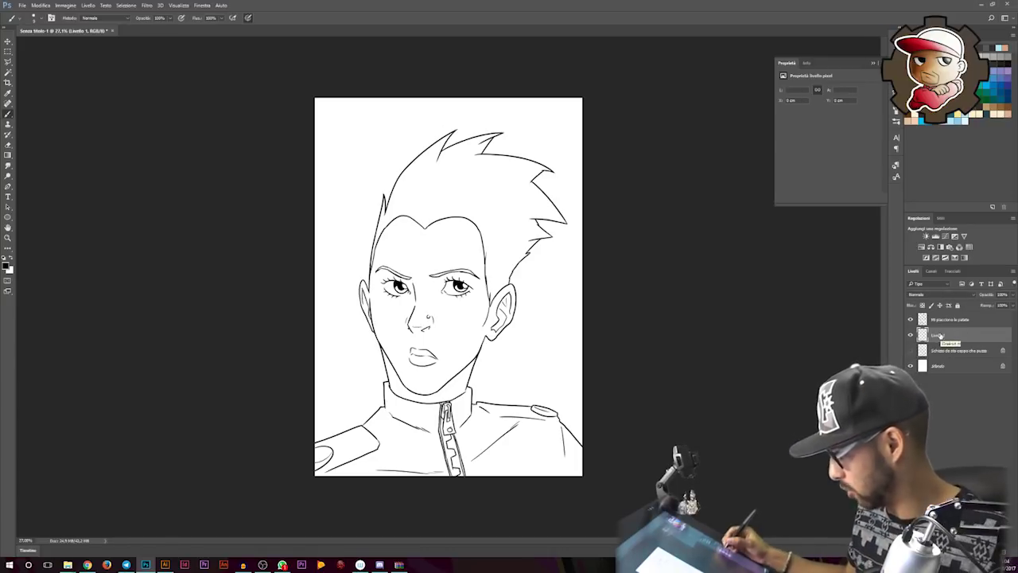
double_click(938, 335)
type("Mi p")
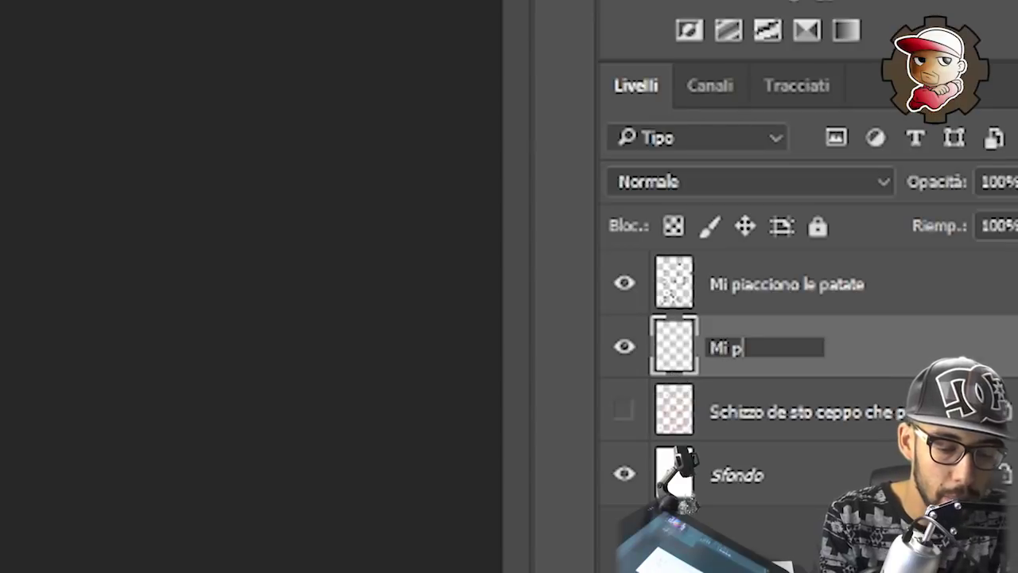
type("uzza il prepuzio")
key("Return")
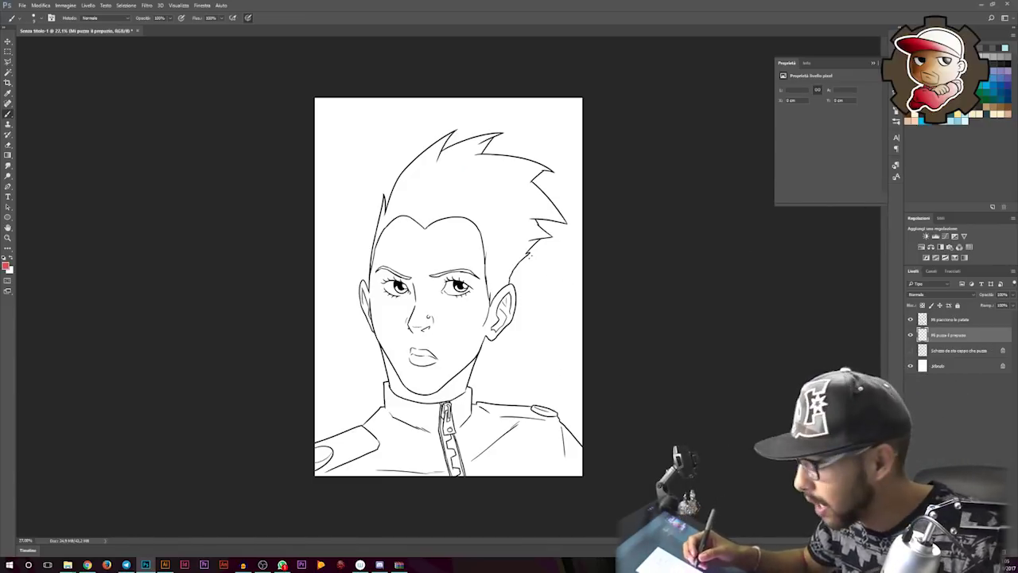
Try red paint strokes near the face and hairline, undo them, and reactivate the line-art layer.
mouse_move(515, 252)
left_mouse_down()
mouse_move(477, 354)
mouse_move(467, 300)
left_mouse_up()
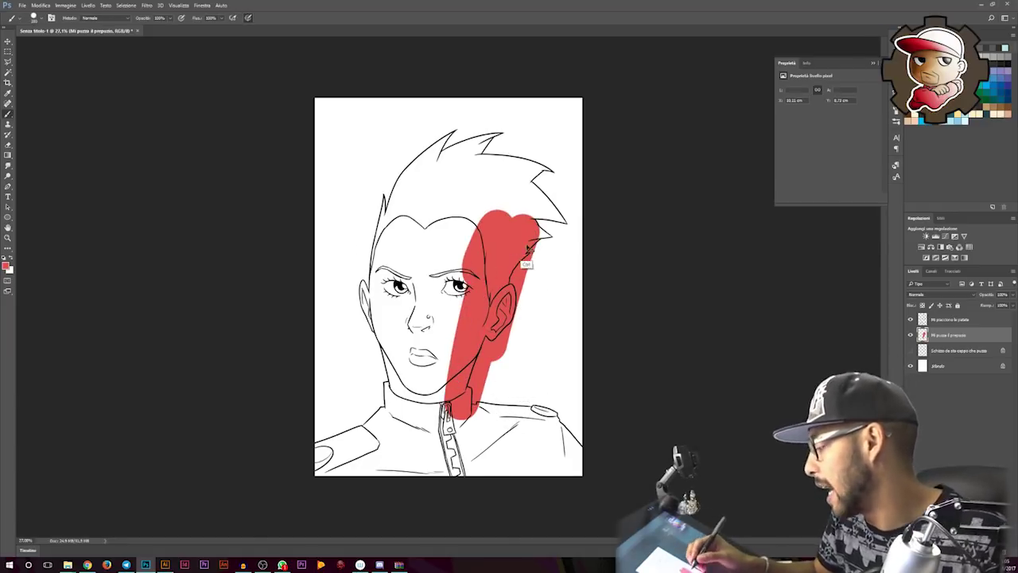
scroll(510, 293, "up", 3)
key("ctrl+z")
scroll(510, 292, "up", 2)
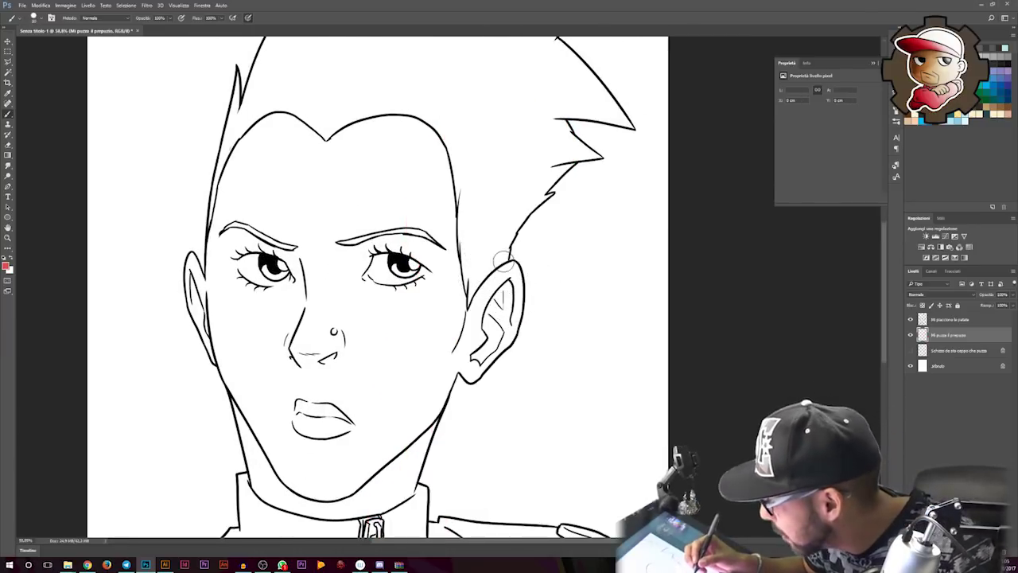
left_click_drag(504, 245, 503, 309)
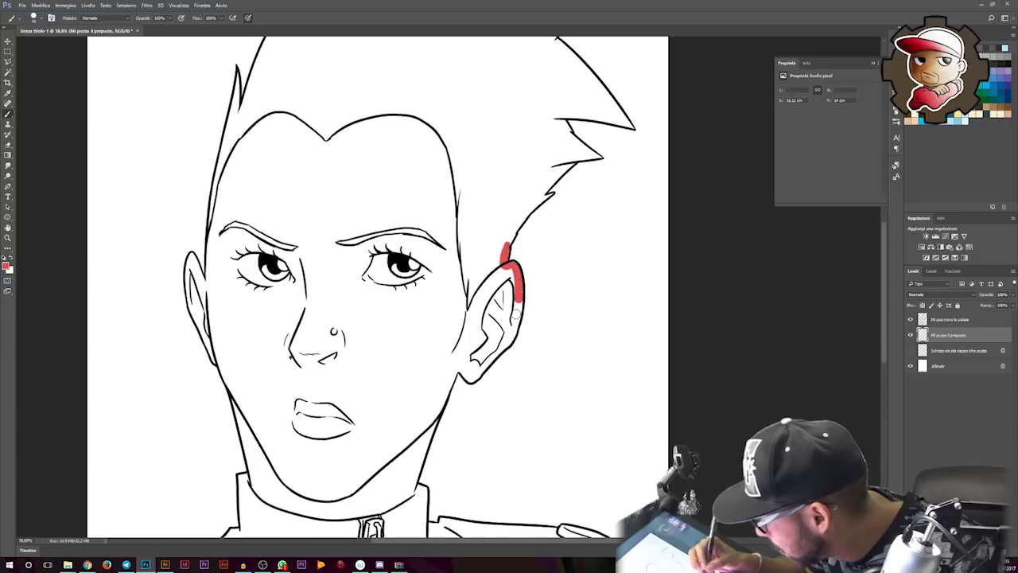
key("ctrl+z")
scroll(566, 283, "down", 3)
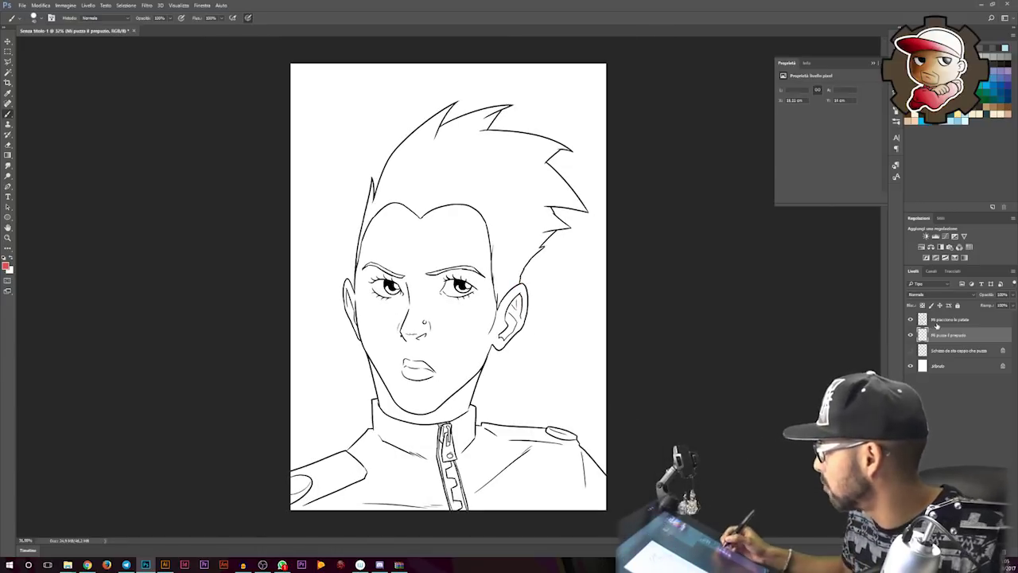
left_click(982, 321)
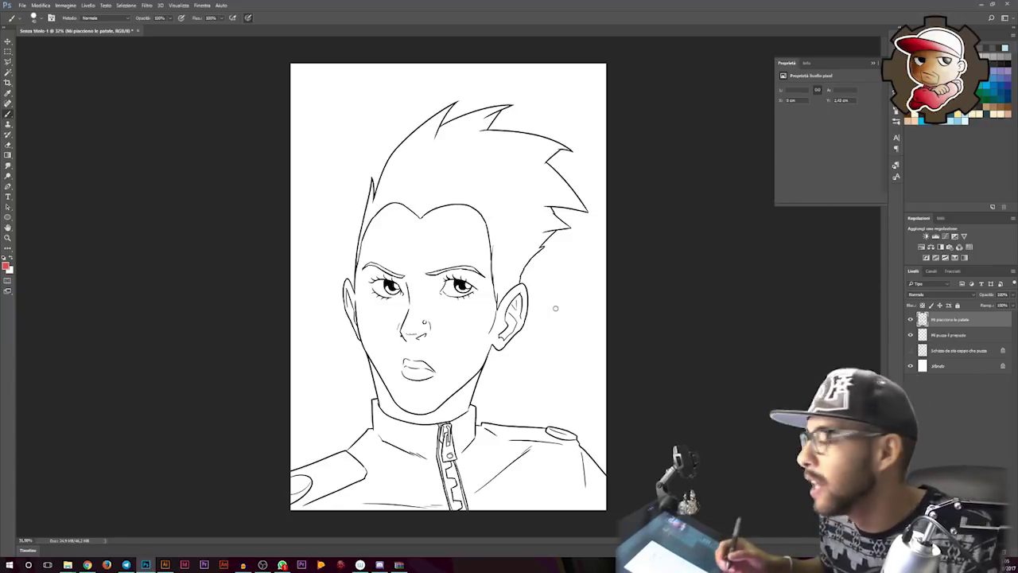
key("w")
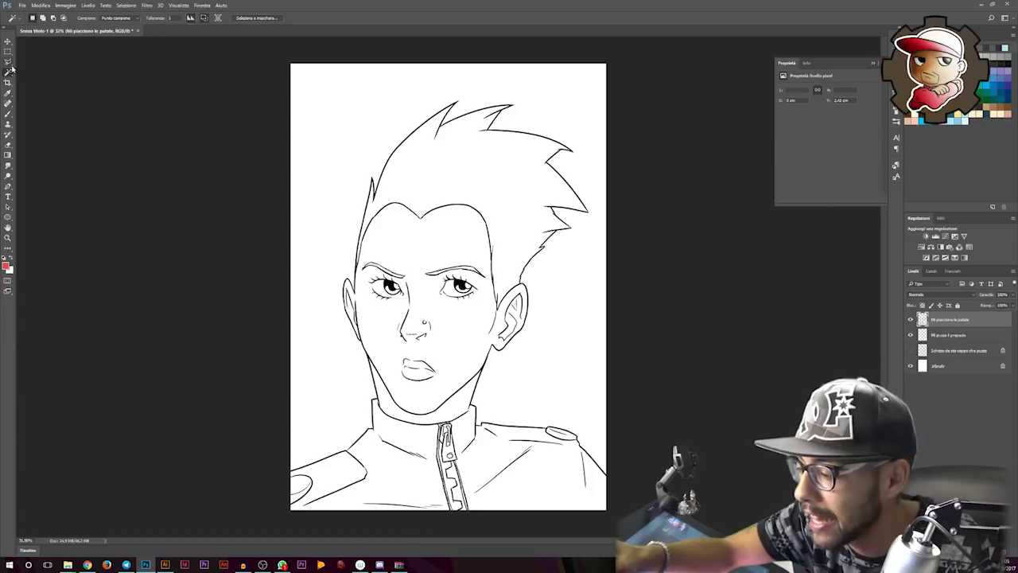
Magic Wand-select the white area around the figure at tolerance 5, then fit the page on screen.
left_click(543, 104)
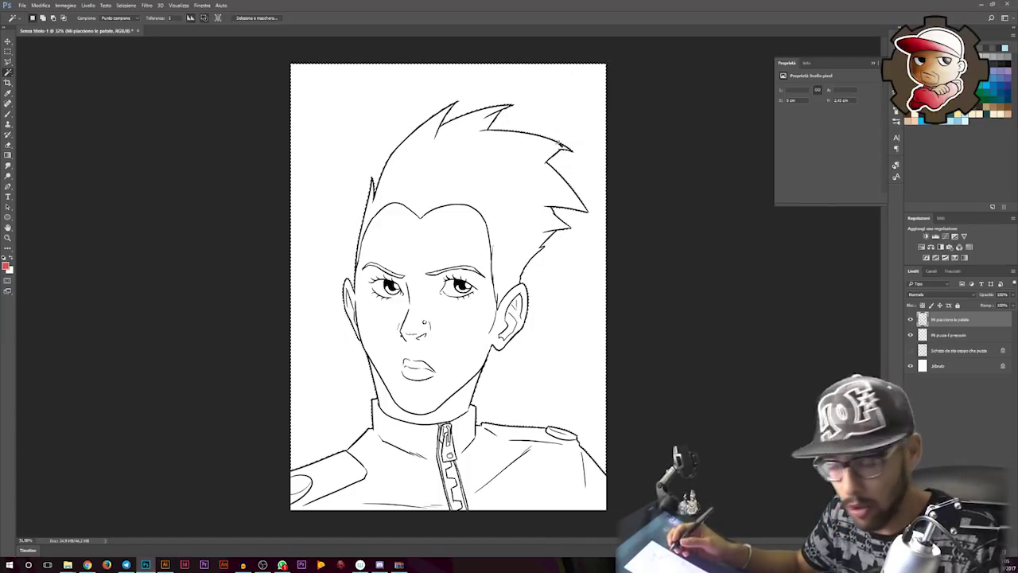
left_click_drag(560, 361, 593, 272)
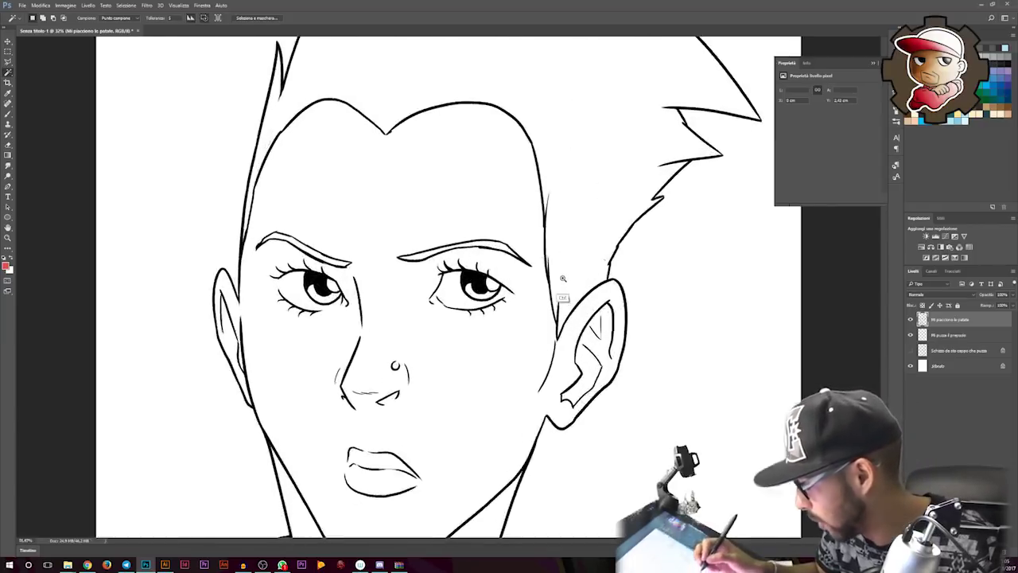
key("ctrl+0")
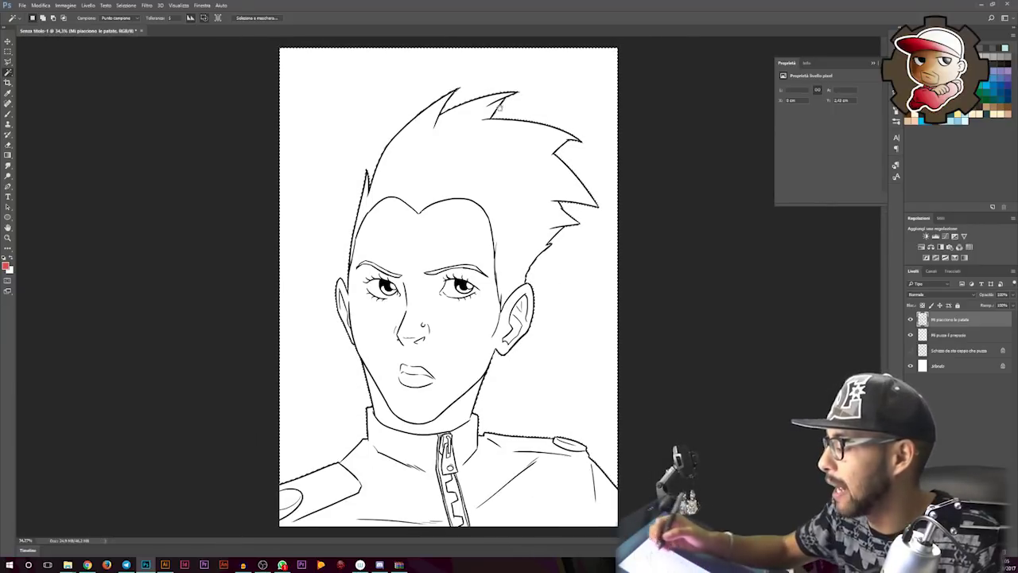
scroll(588, 214, "up", 5)
scroll(588, 214, "up", 2)
scroll(607, 156, "up", 2)
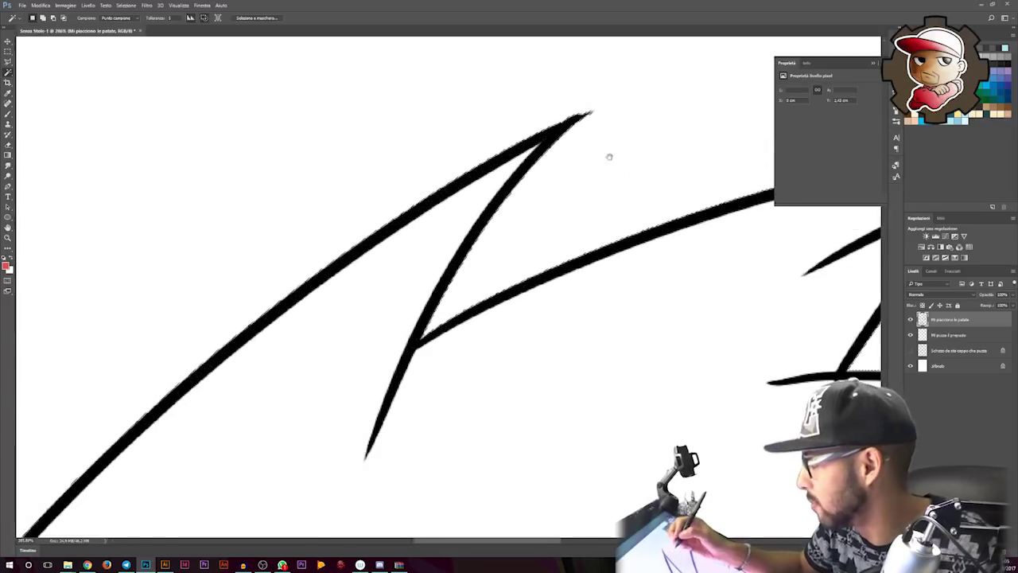
scroll(515, 228, "up", 2)
scroll(481, 258, "up", 2)
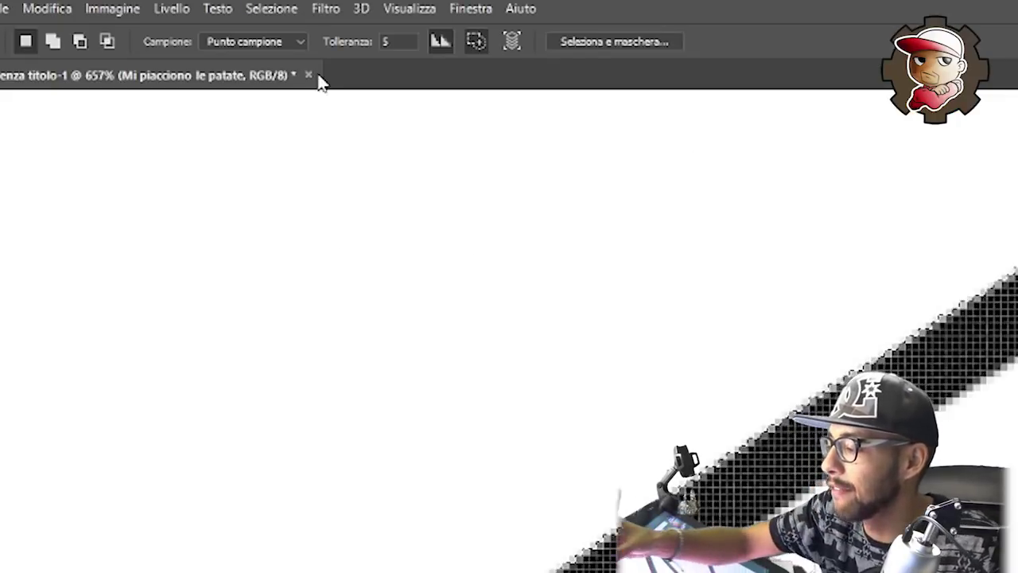
Expand the magic wand selection by a few pixels so its edge sits inside the black lines.
left_click(274, 10)
mouse_move(319, 277)
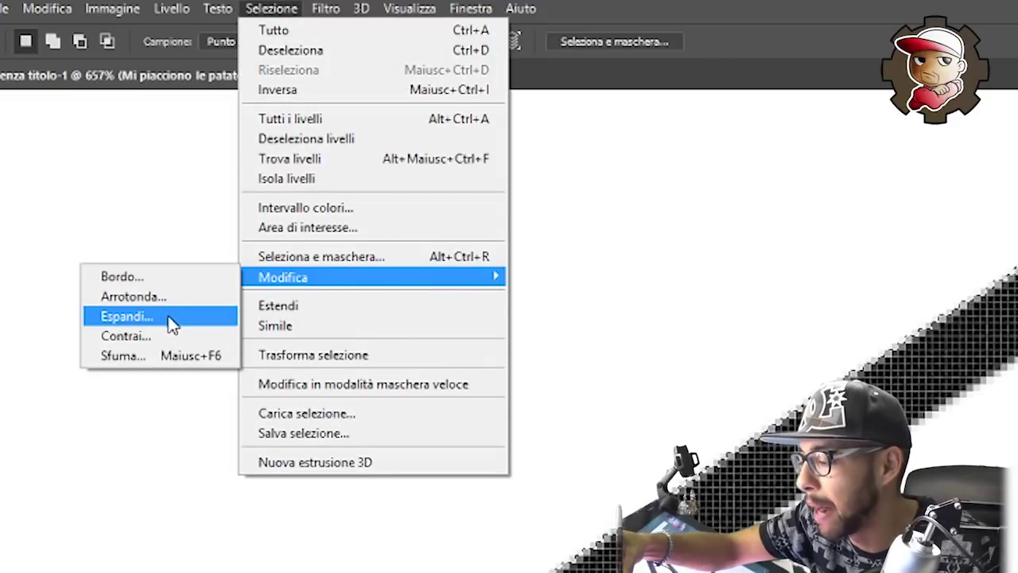
left_click(170, 318)
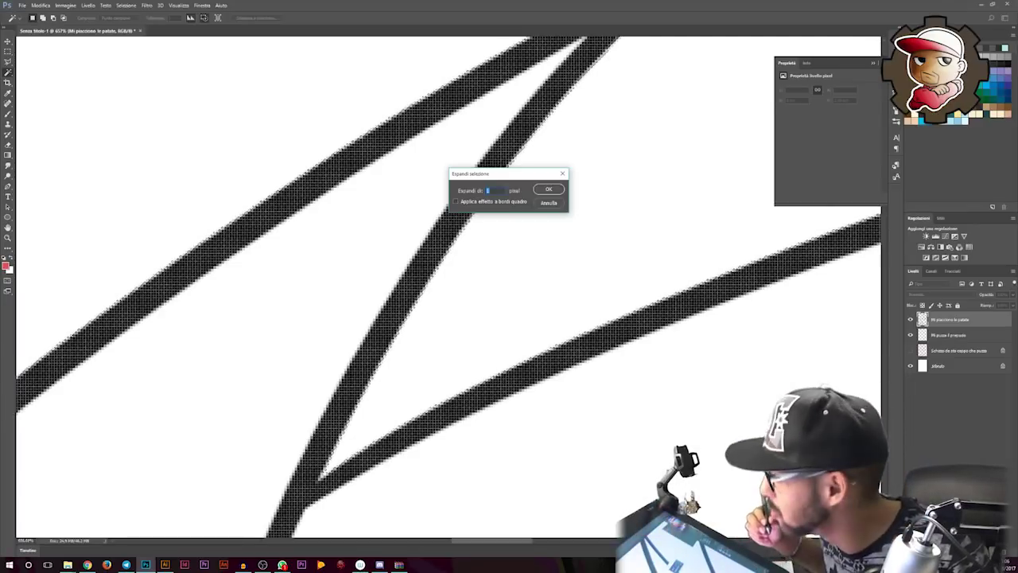
key("Return")
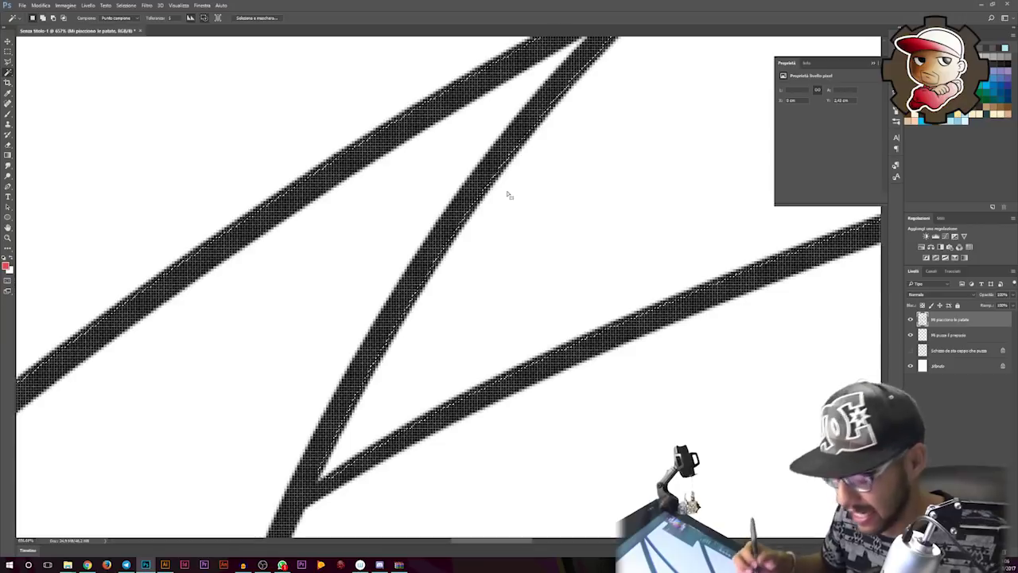
left_click_drag(467, 386, 561, 275)
key("l")
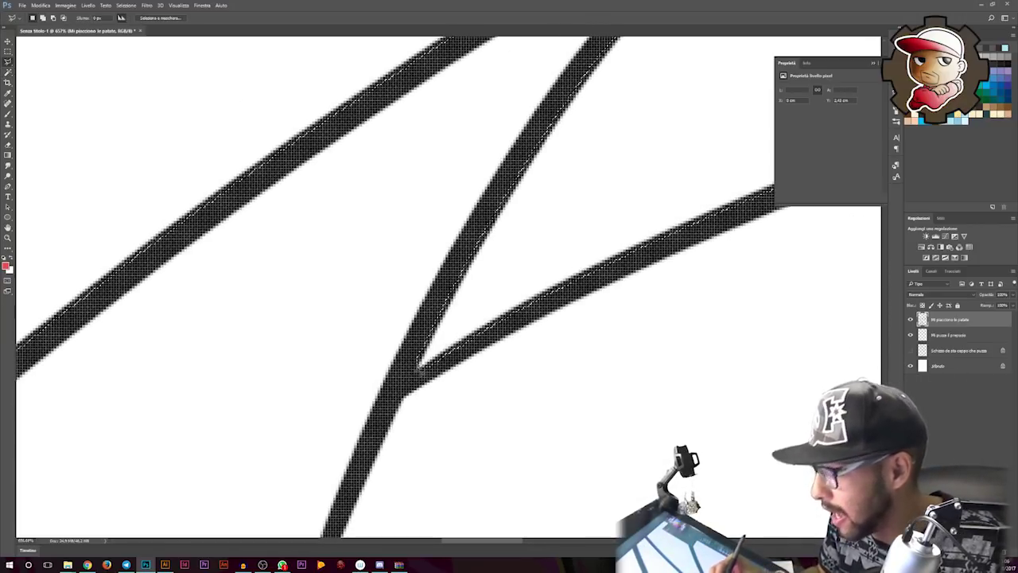
Switch to the plain Lasso and patch the selection at a stroke junction, undoing a stray patch.
right_click(7, 62)
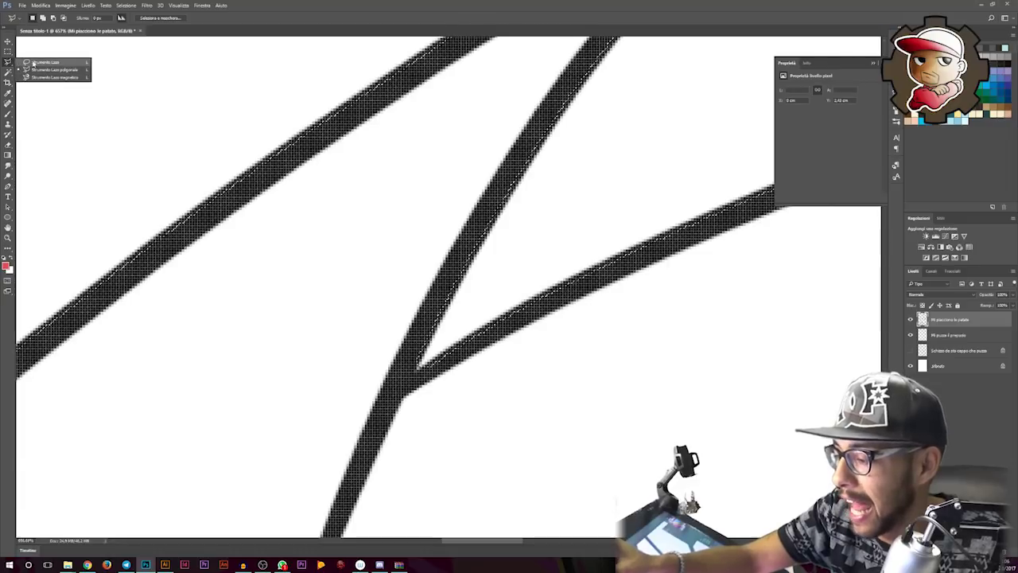
left_click(33, 64)
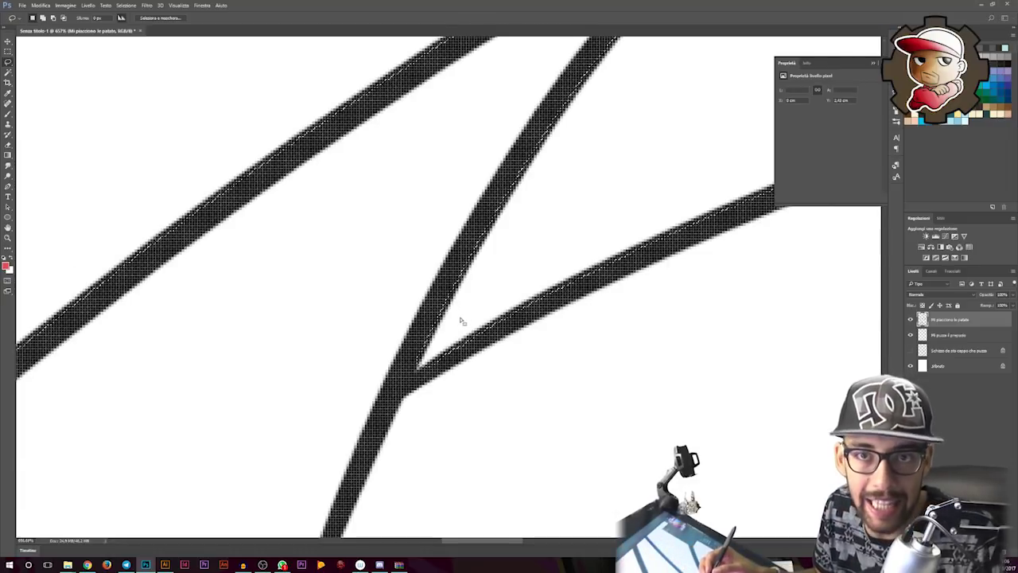
scroll(462, 321, "down", 1)
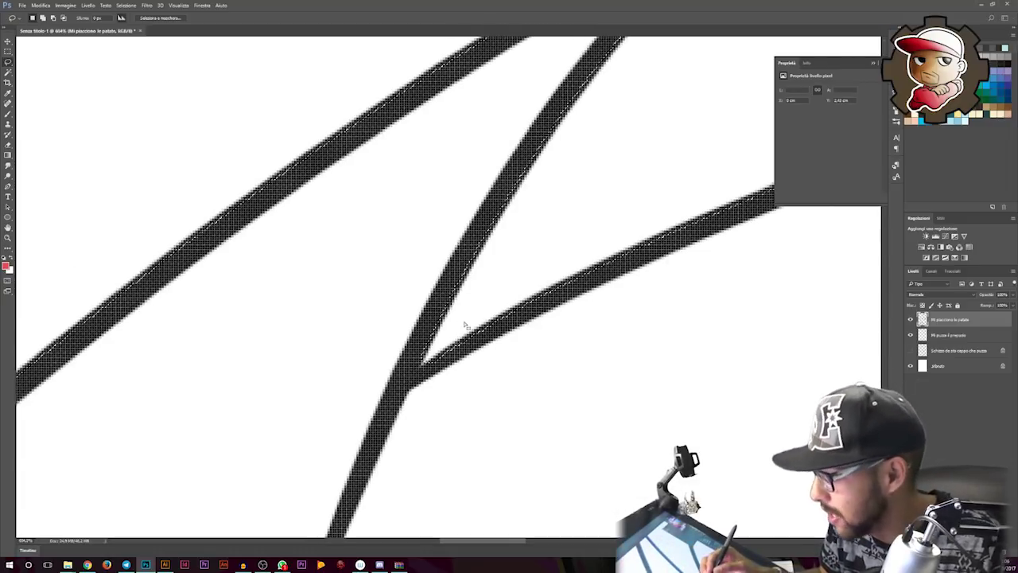
left_click_drag(496, 307, 574, 393)
scroll(586, 254, "down", 3)
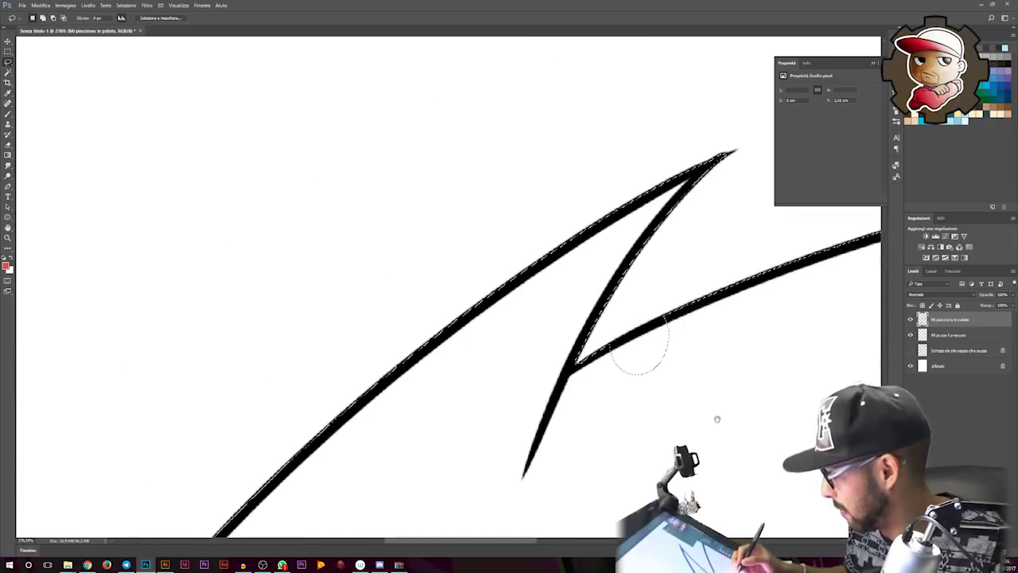
scroll(632, 342, "down", 1)
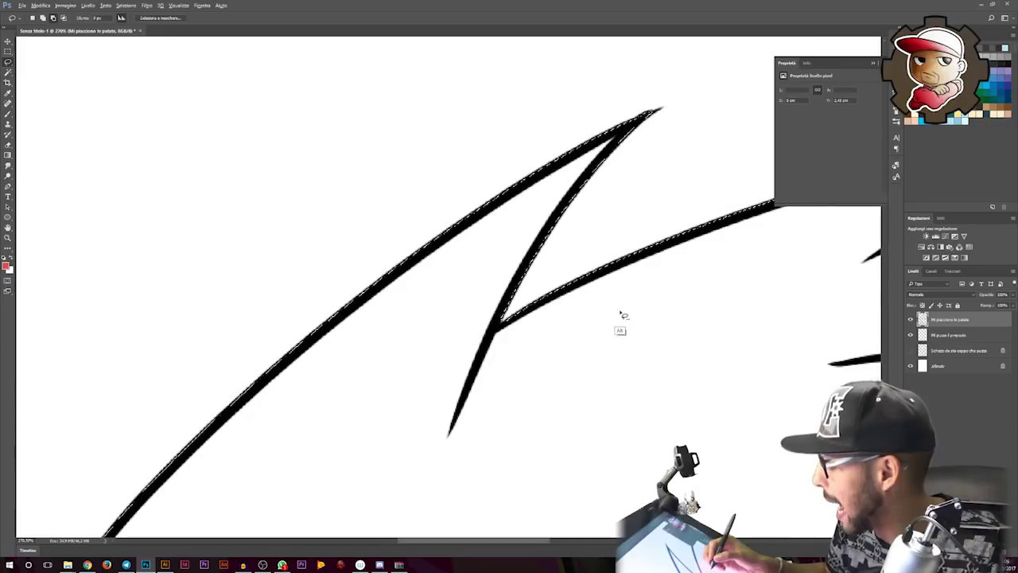
mouse_move(627, 293)
left_mouse_down()
mouse_move(569, 339)
mouse_move(625, 291)
left_mouse_up()
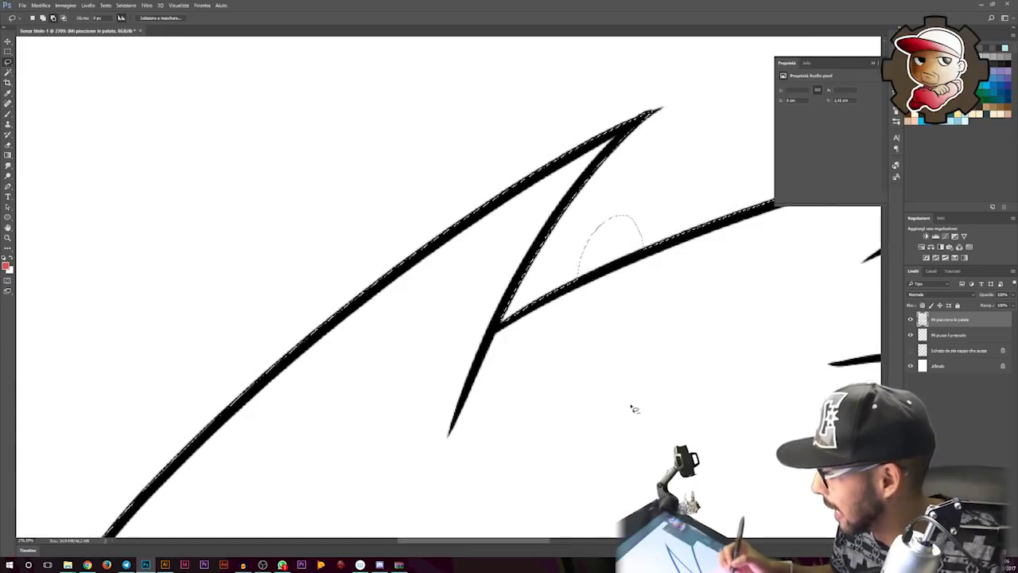
key("ctrl+z")
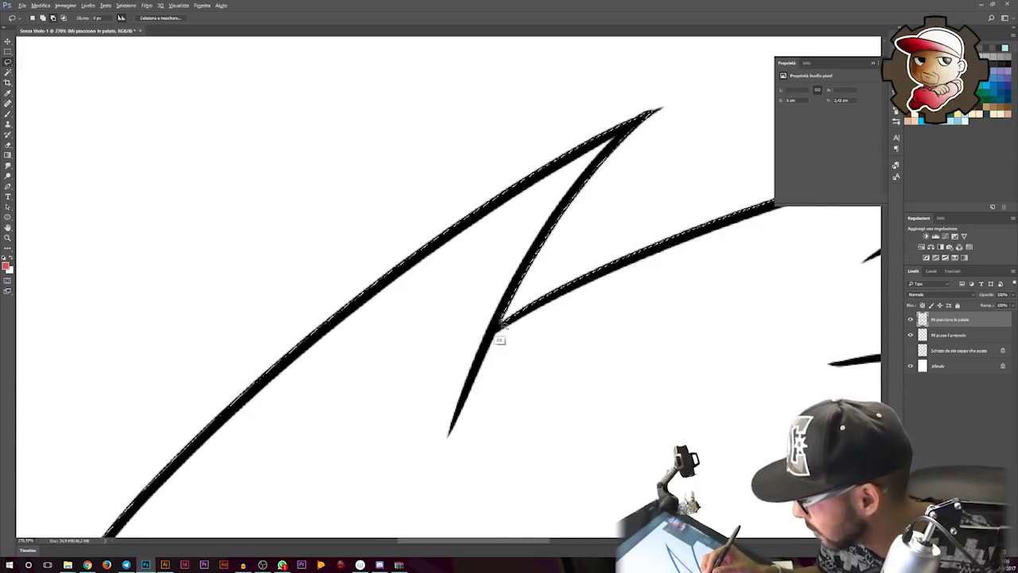
Pan across the hair, eyes, face, neck and zipper to check the selection outline.
scroll(522, 324, "down", 1)
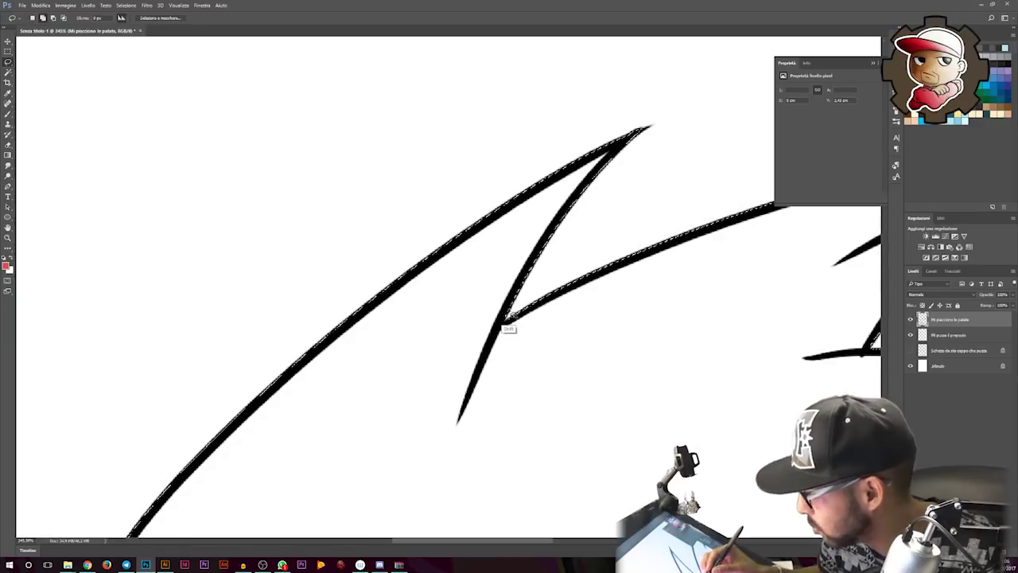
scroll(509, 358, "right", 5)
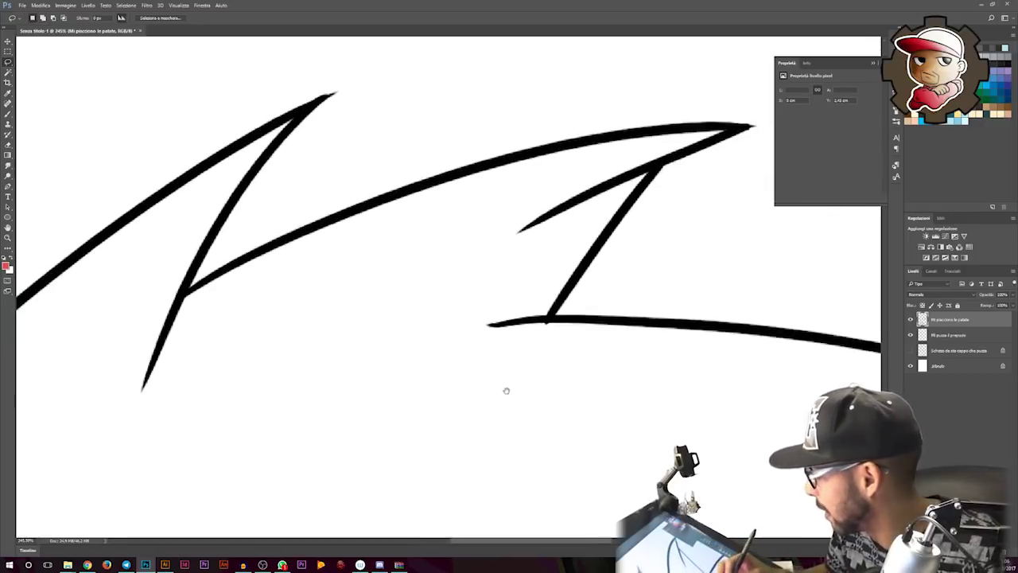
scroll(663, 345, "down", 2)
left_click_drag(663, 345, 445, 199)
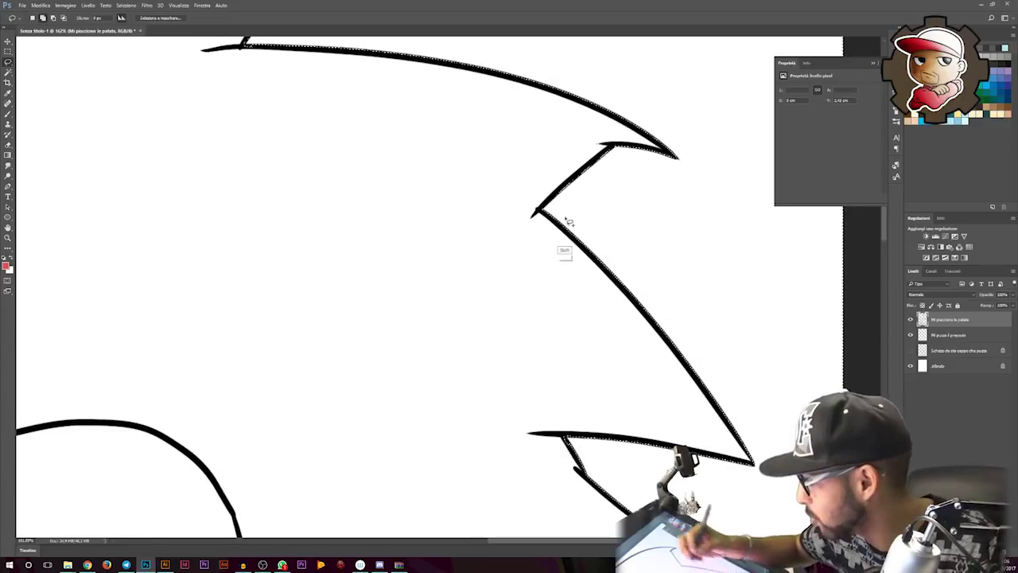
scroll(604, 211, "down", 5)
scroll(404, 337, "up", 2)
left_click_drag(404, 336, 610, 265)
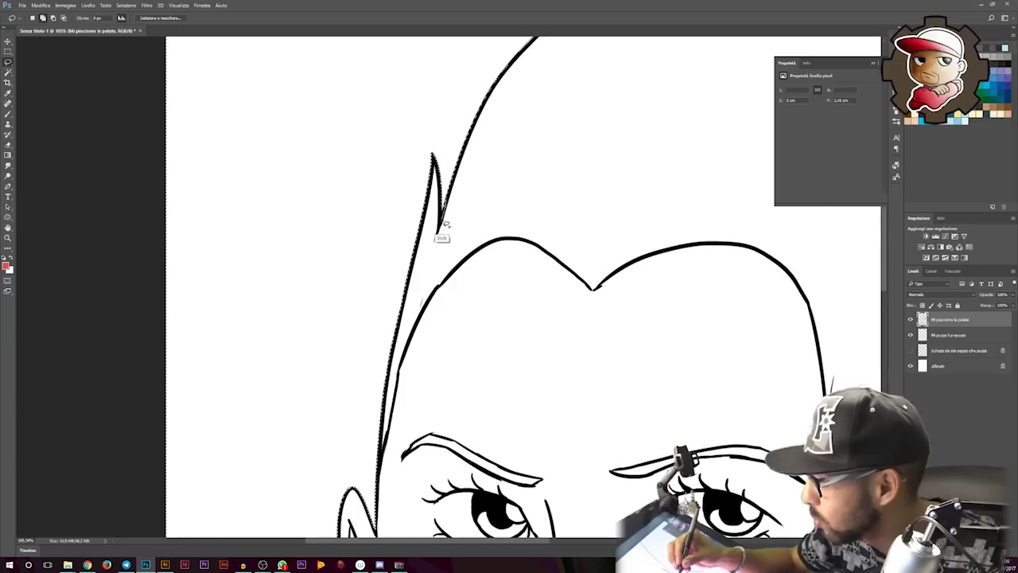
scroll(579, 318, "down", 4)
scroll(773, 413, "down", 1)
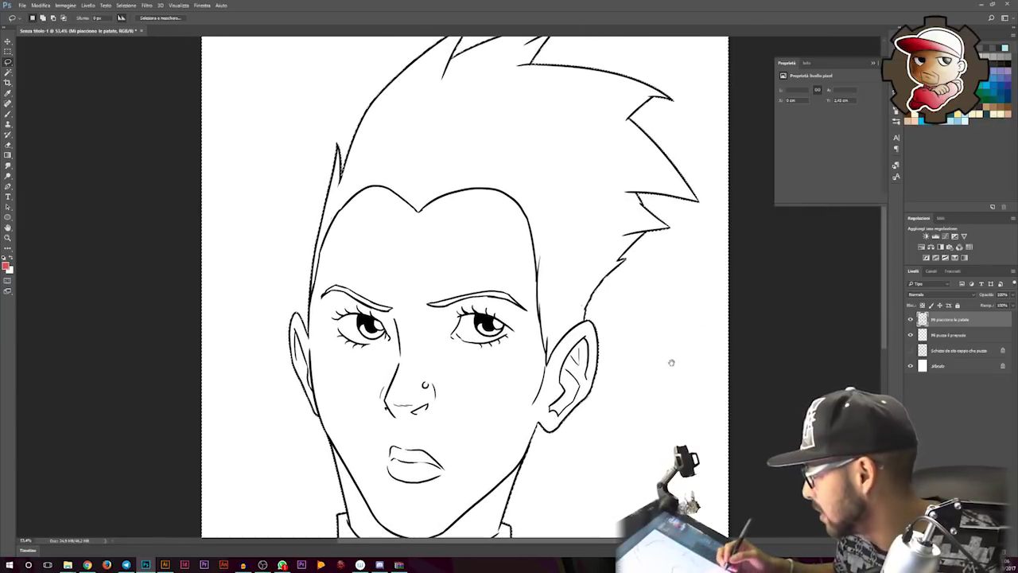
scroll(632, 296, "up", 4)
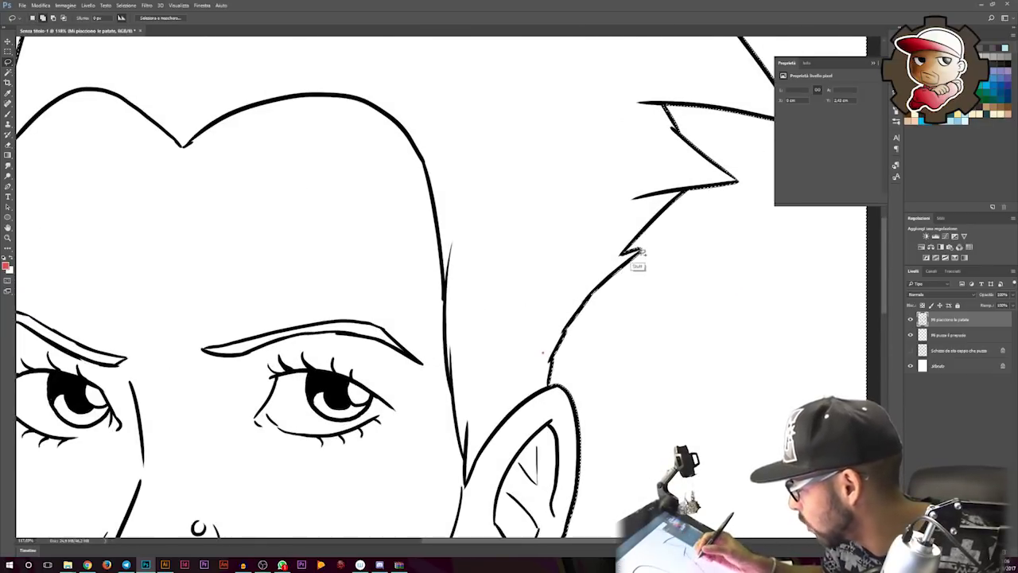
scroll(636, 262, "down", 3)
scroll(641, 318, "down", 1)
mouse_move(641, 318)
left_mouse_down()
mouse_move(648, 154)
mouse_move(609, 382)
left_mouse_up()
scroll(611, 366, "down", 2)
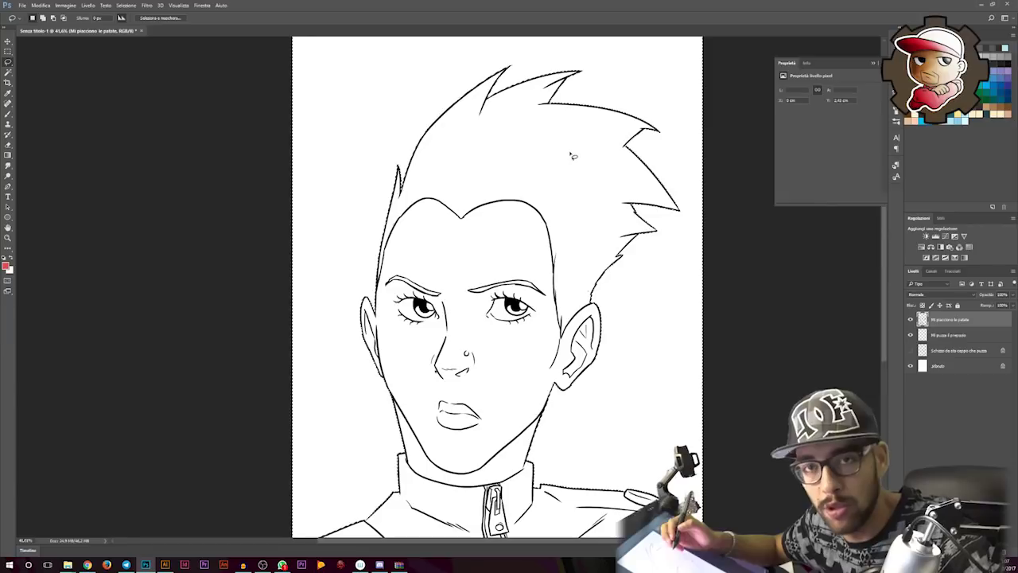
Invert the selection onto the figure and make the Mi puzza il prepuzio colour layer active.
right_click(633, 143)
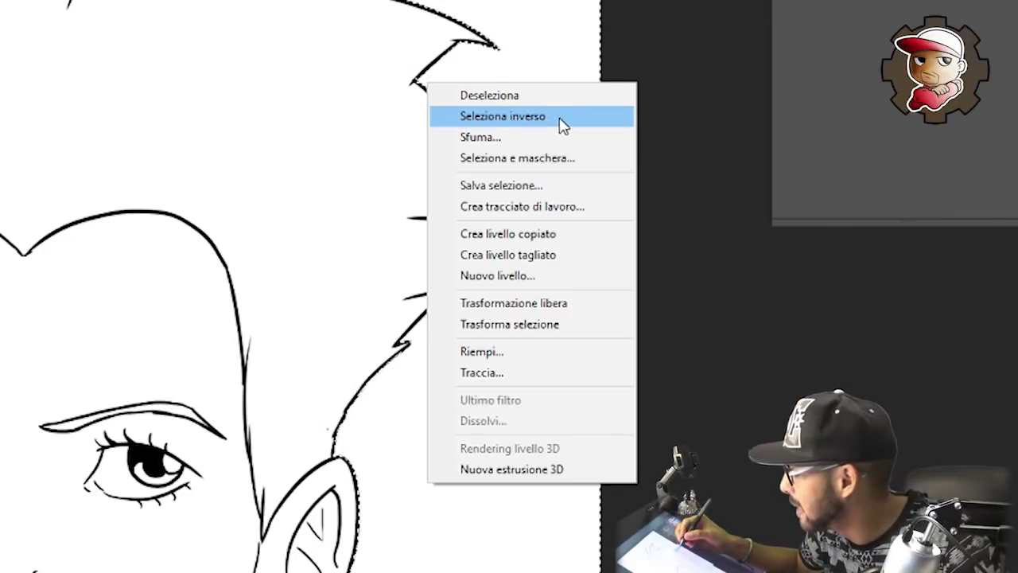
left_click(557, 119)
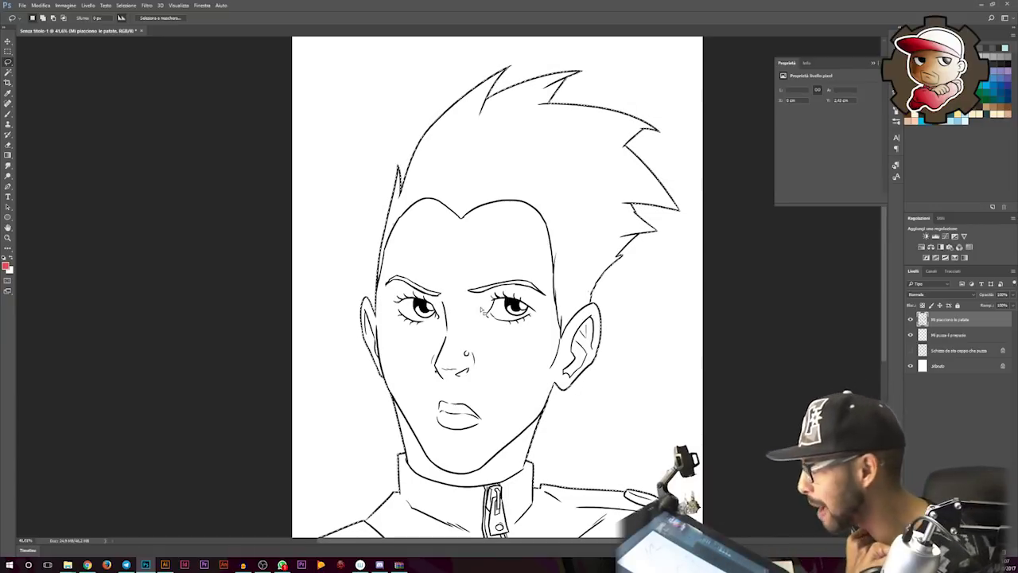
left_click(979, 339)
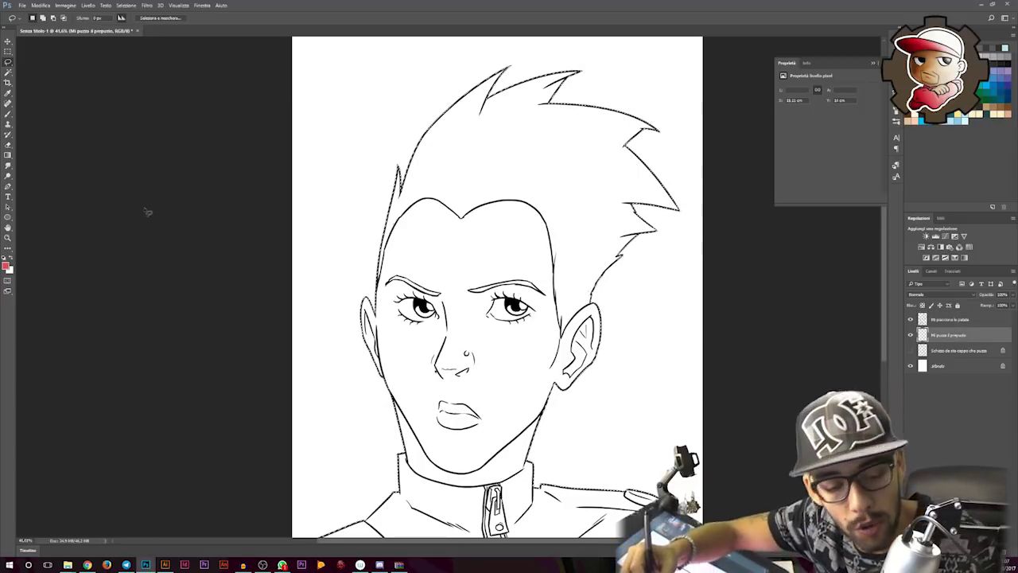
Paint Bucket-fill the selected figure with a pale peach skin tone.
key("g")
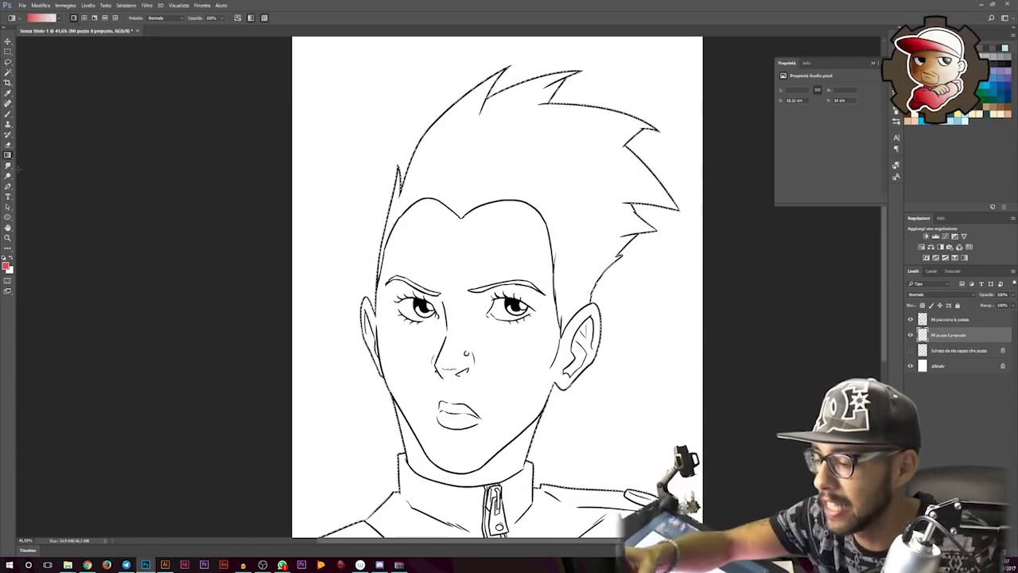
key("shift+g")
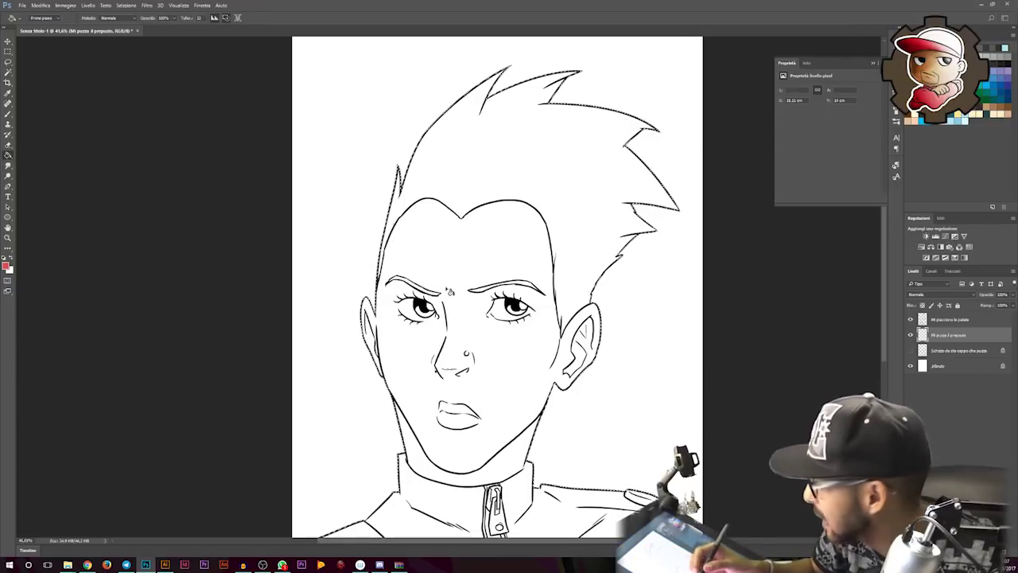
left_click(1000, 122)
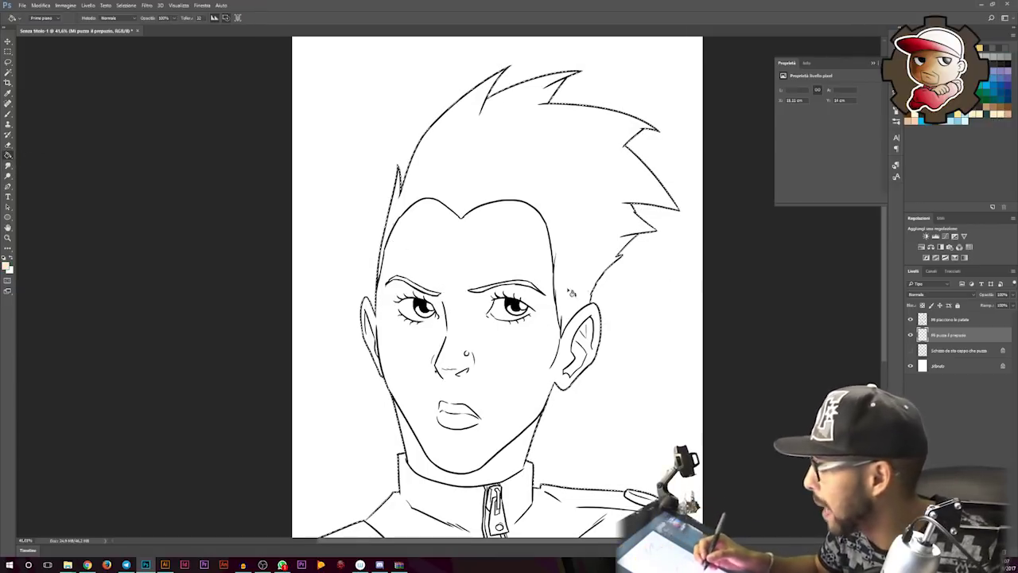
left_click(559, 271)
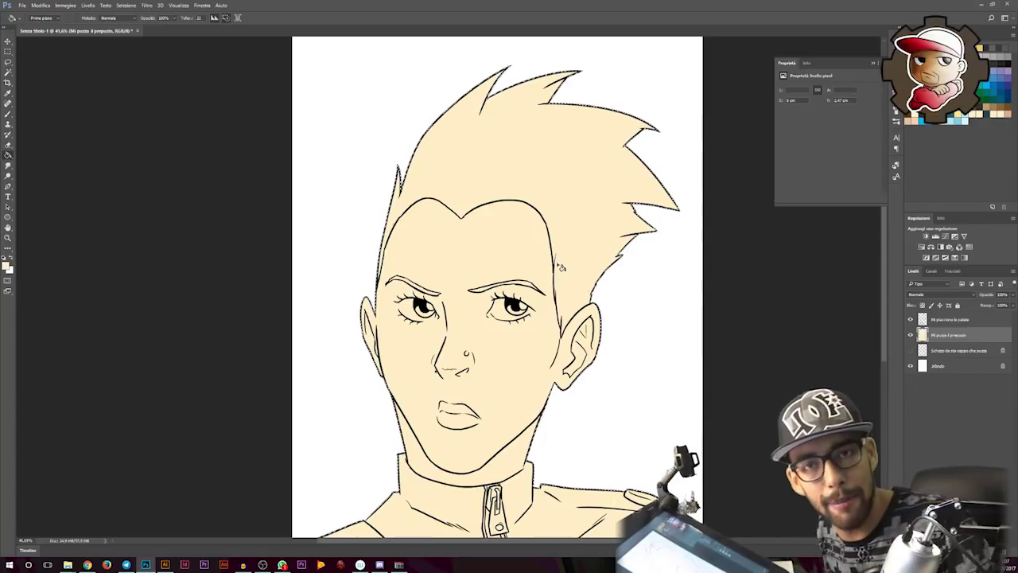
Deselect, make the Mi piacciono le patate line-art layer active and pick the Magic Wand.
key("ctrl+d")
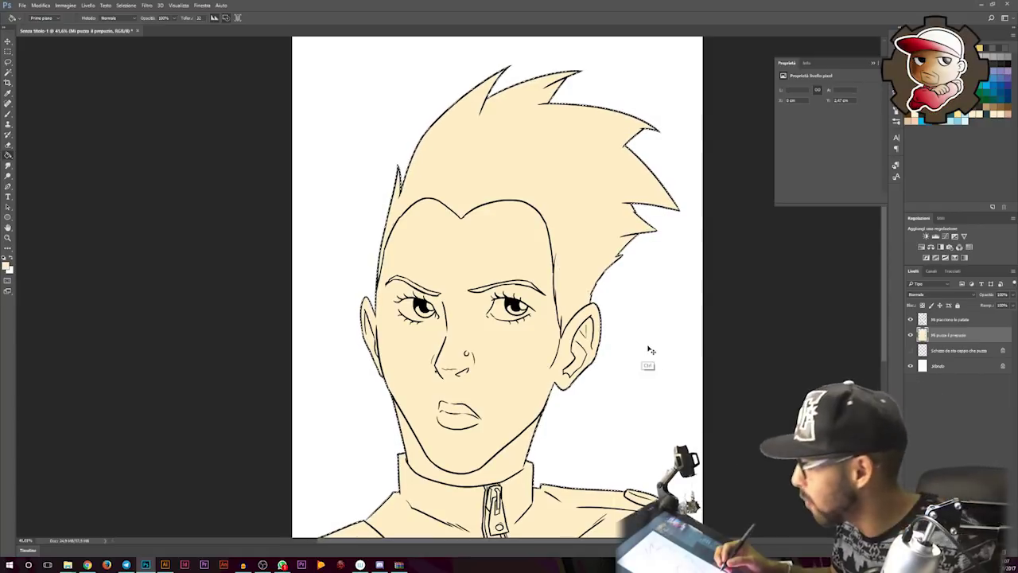
key("alt+bracketright")
key("w")
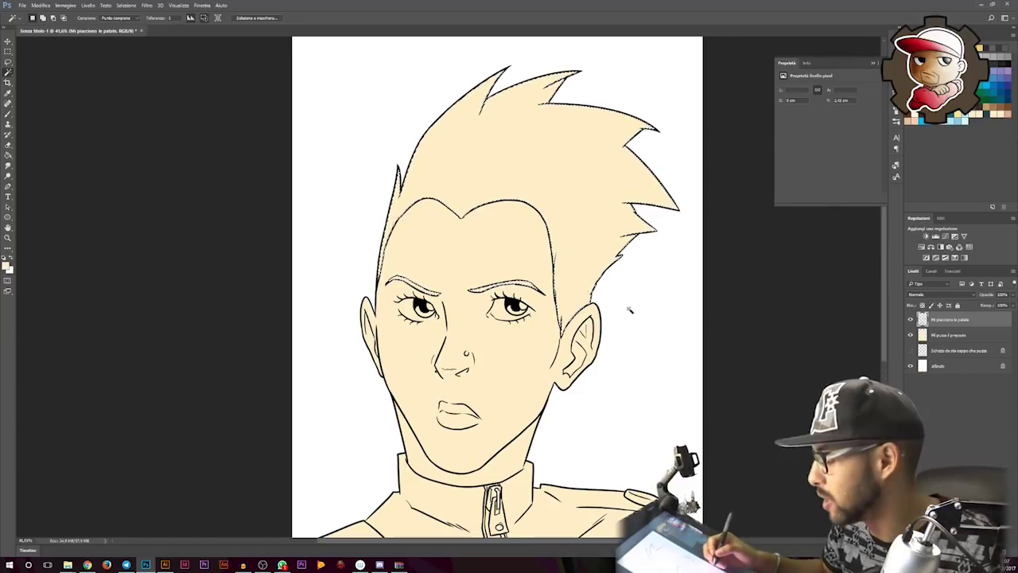
Invert the selection on the colour layer, try a red fill, and undo it.
right_click(589, 211)
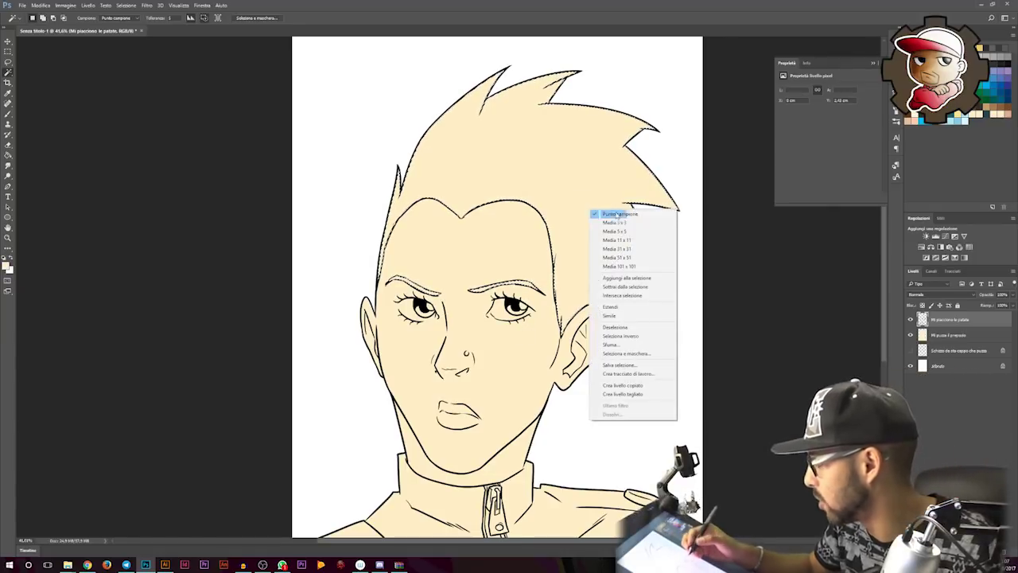
left_click(628, 336)
left_click(949, 335)
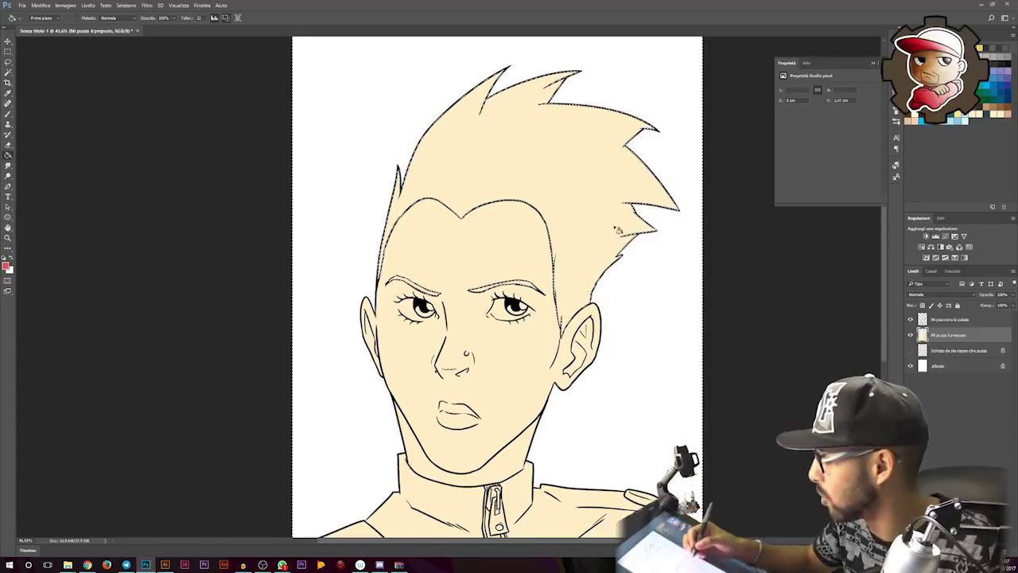
key("alt+BackSpace")
key("ctrl+BackSpace")
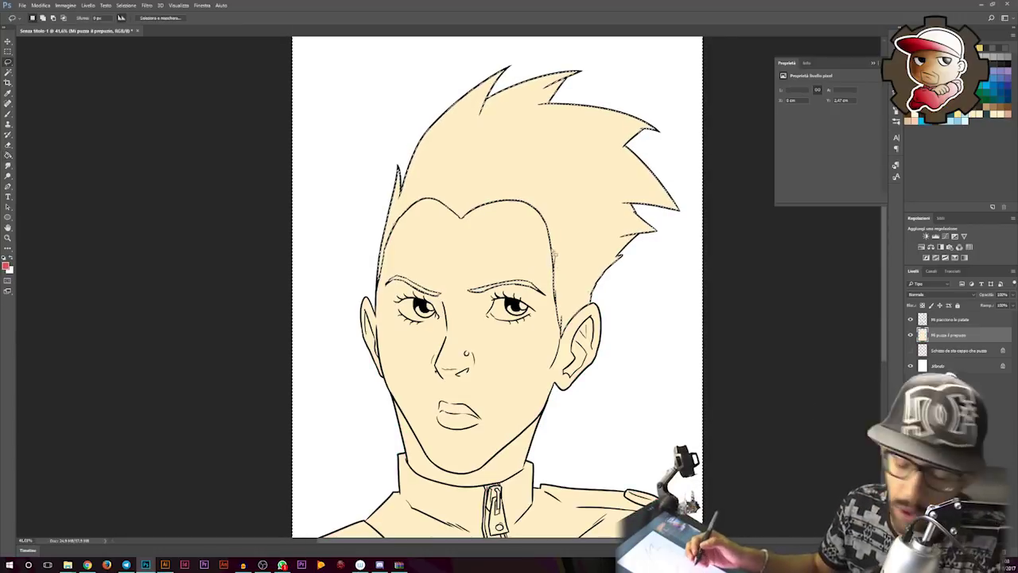
Clear the selection and Paint Bucket-fill the spiky hair and eyebrows red.
key("l")
right_click(557, 240)
left_click(579, 249)
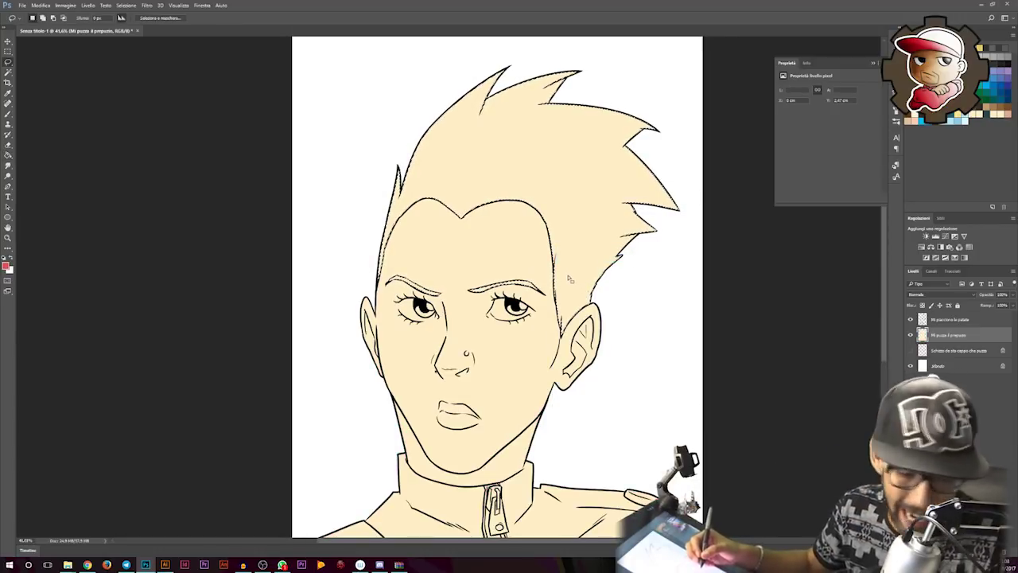
key("g")
left_click(588, 212)
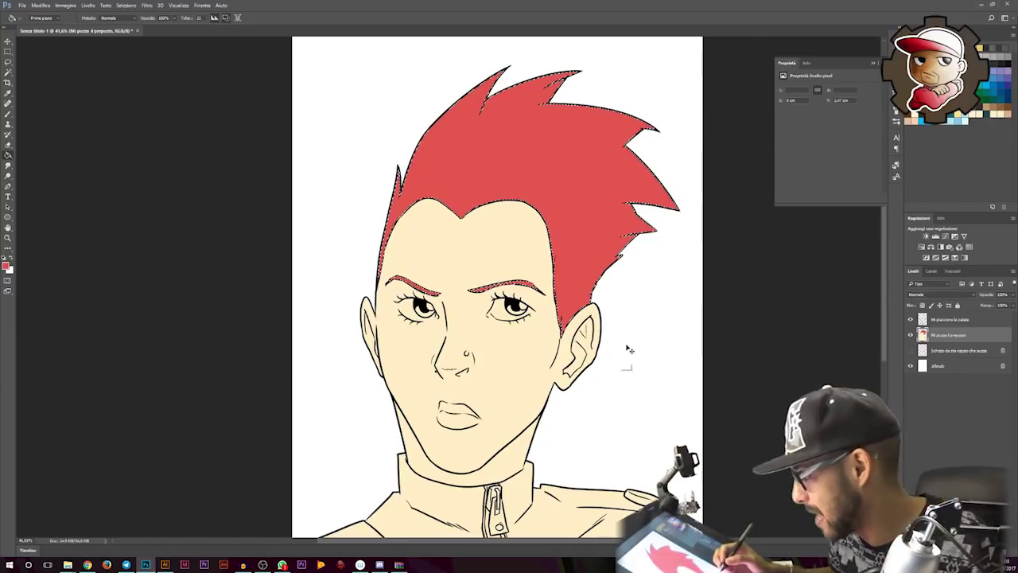
scroll(621, 352, "down", 3)
scroll(613, 354, "up", 1)
scroll(617, 366, "up", 2)
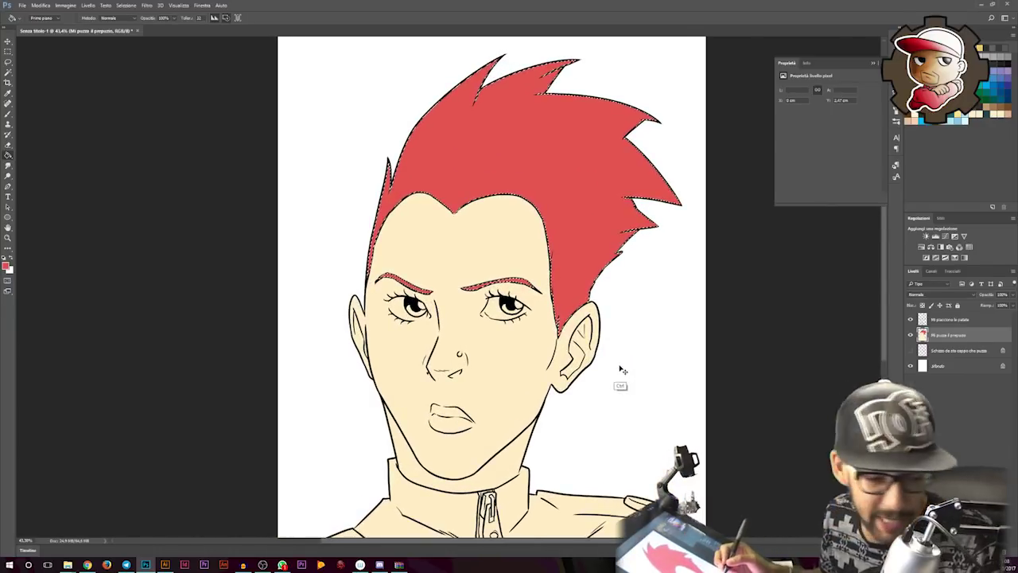
scroll(524, 255, "up", 2)
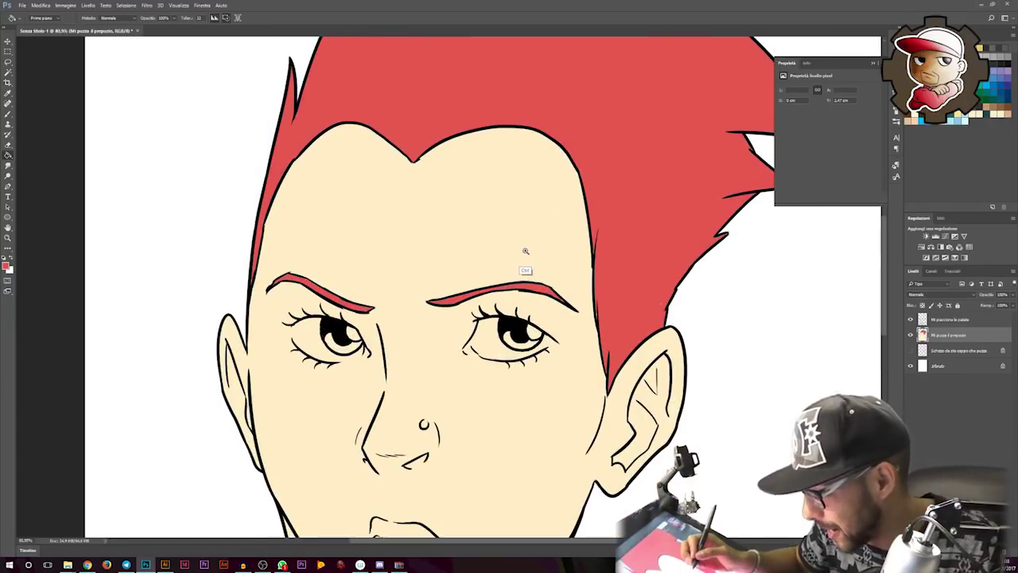
Choose the Brush and return to the Mi puzza il prepuzio colour layer.
key("b")
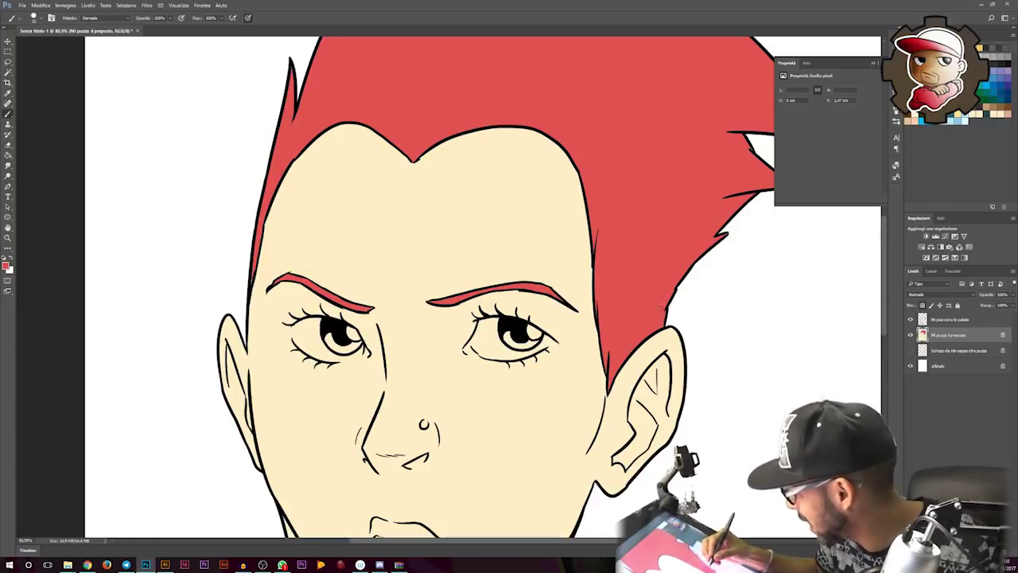
left_click(932, 320)
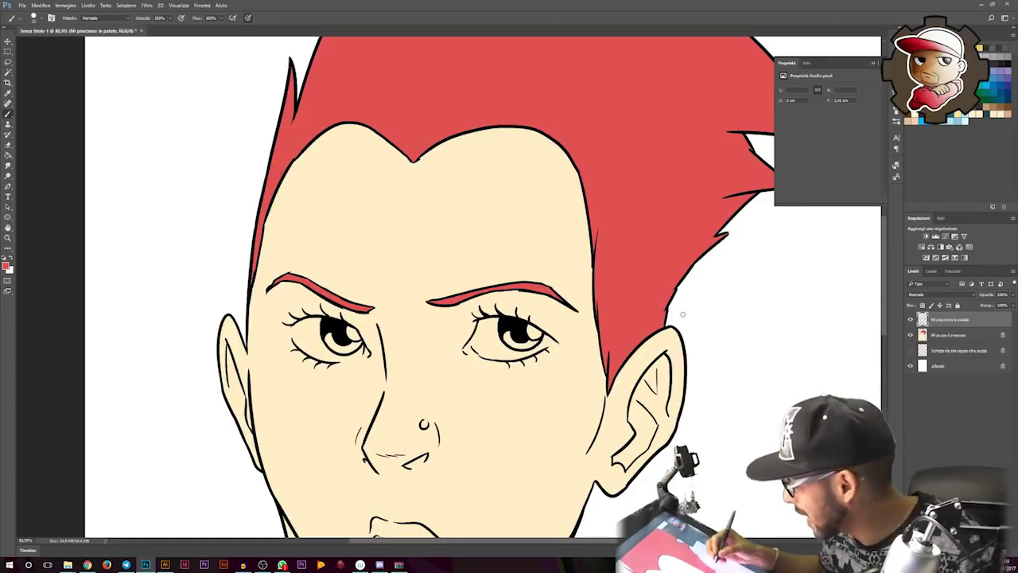
key("e")
key("alt+bracketleft")
key("b")
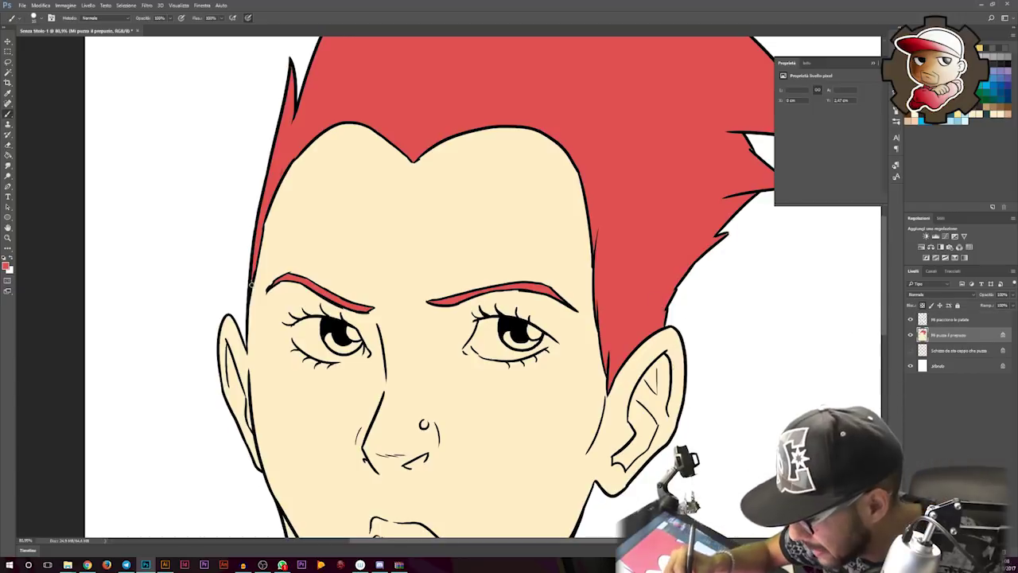
Zoom to the right eye and sample a pink colour for its inner corner.
scroll(644, 318, "up", 5)
scroll(643, 318, "right", 5)
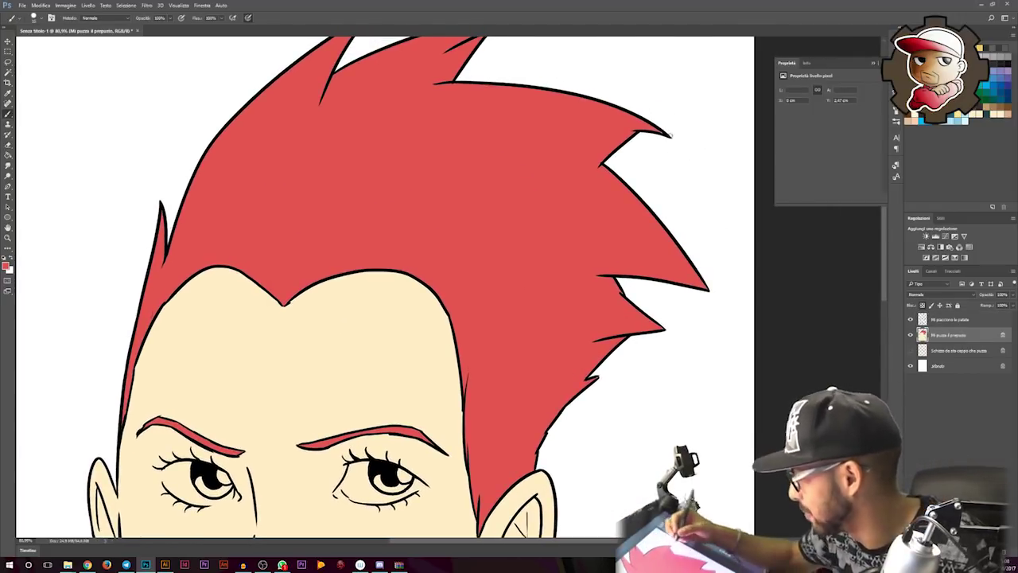
scroll(672, 245, "down", 5)
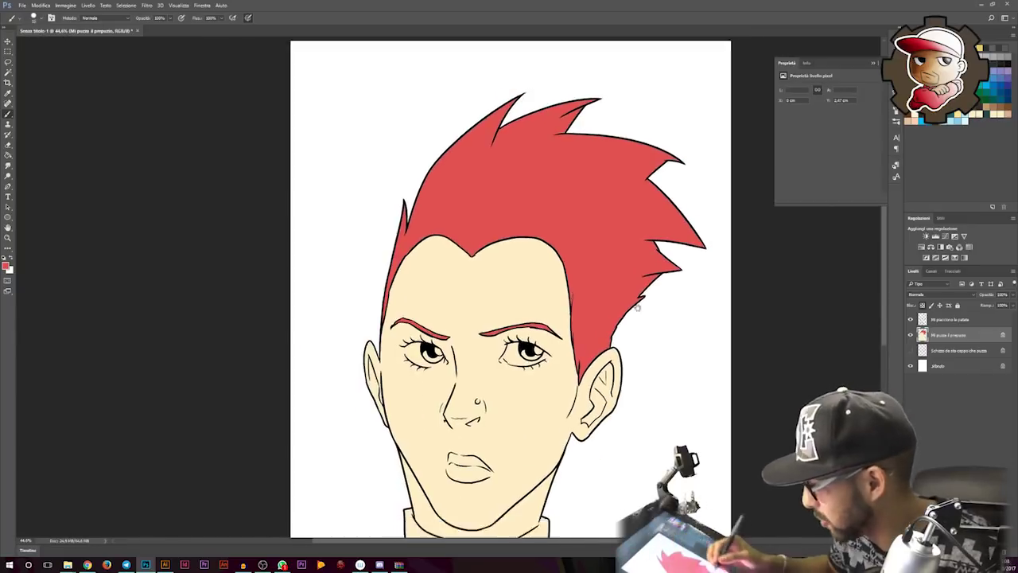
scroll(644, 265, "up", 1)
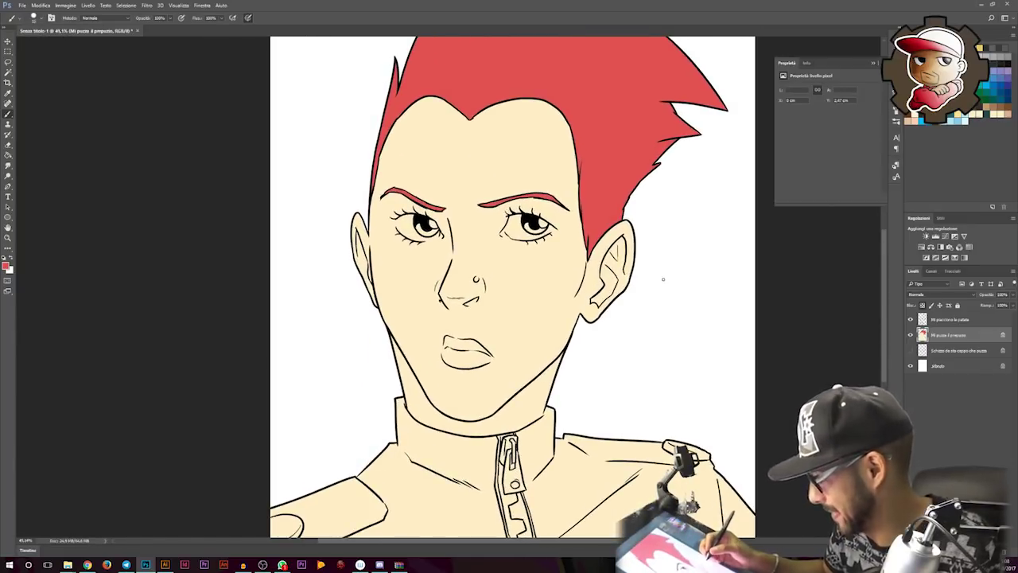
scroll(656, 270, "up", 1)
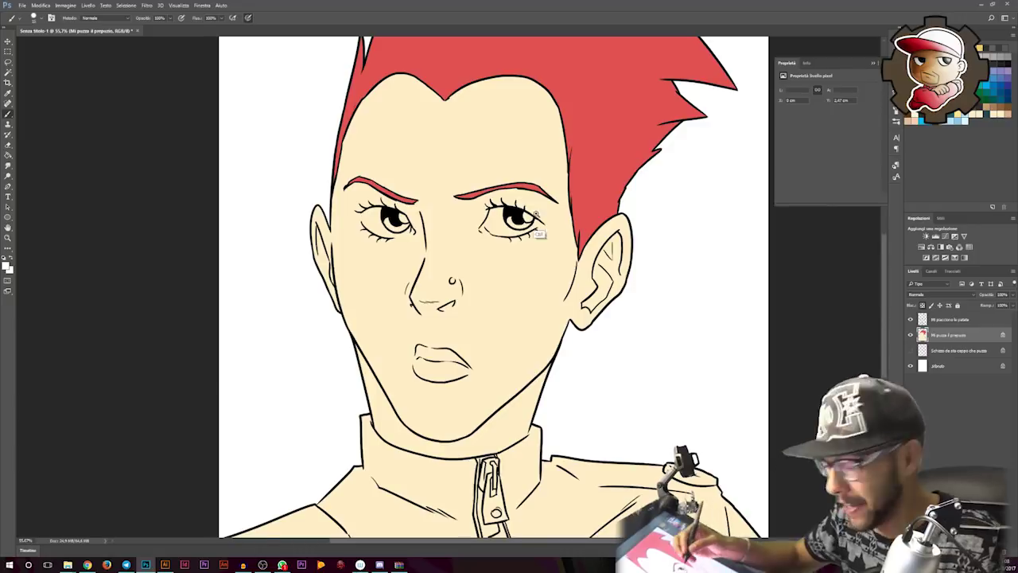
scroll(545, 224, "up", 2)
scroll(545, 224, "up", 1)
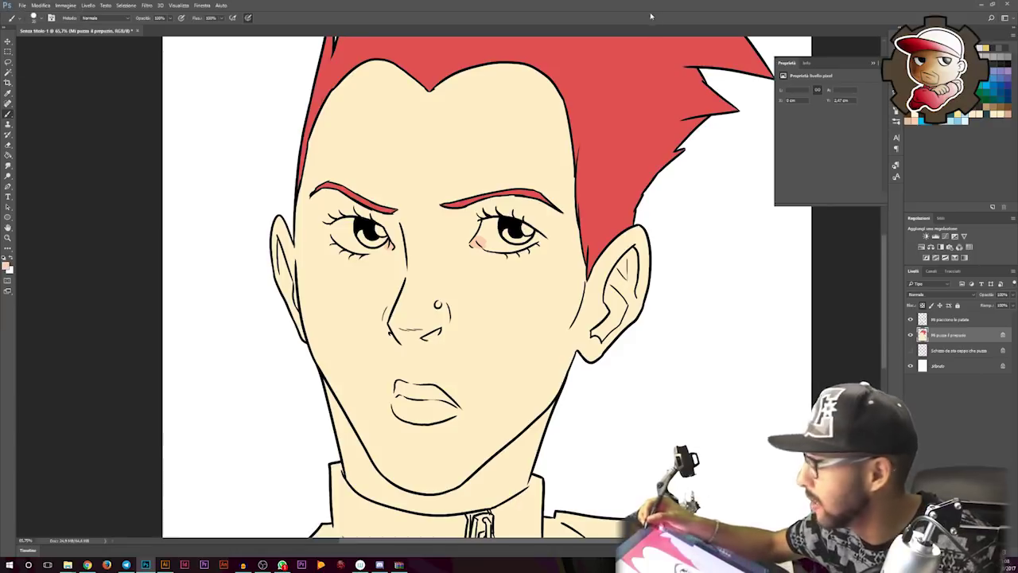
key("alt")
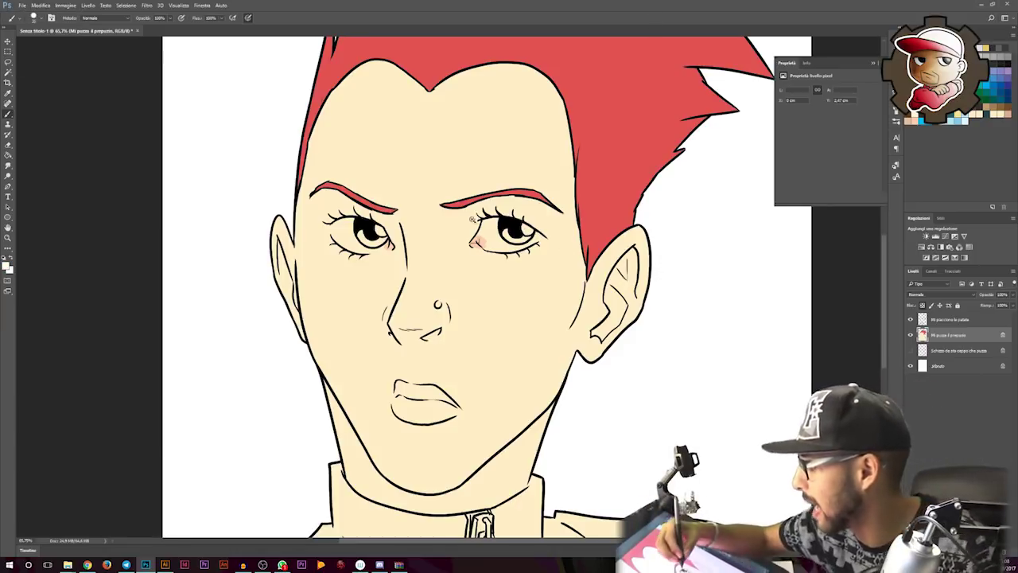
scroll(477, 222, "up", 3)
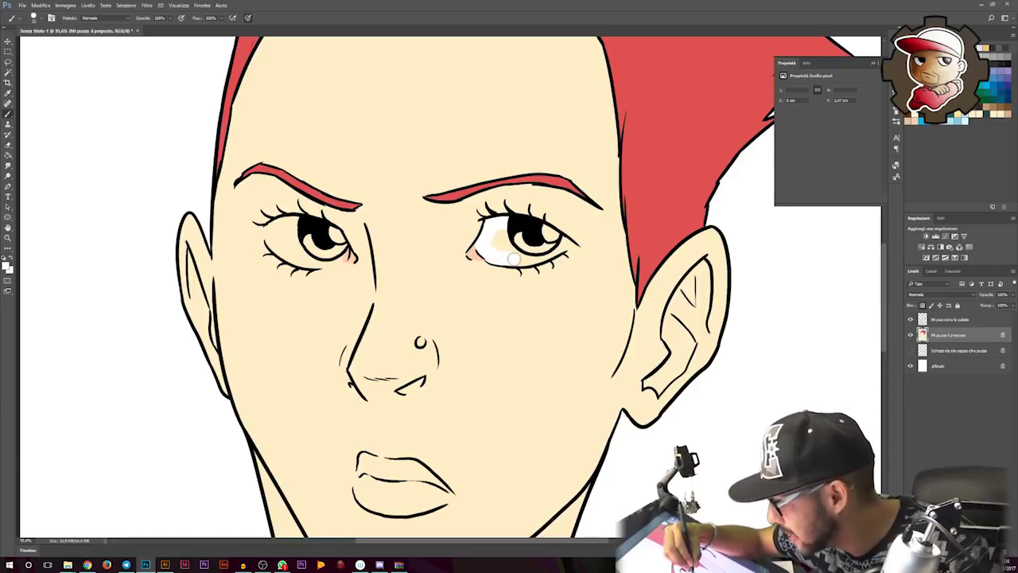
Brush the whites of both eyes white.
left_click_drag(499, 248, 532, 243)
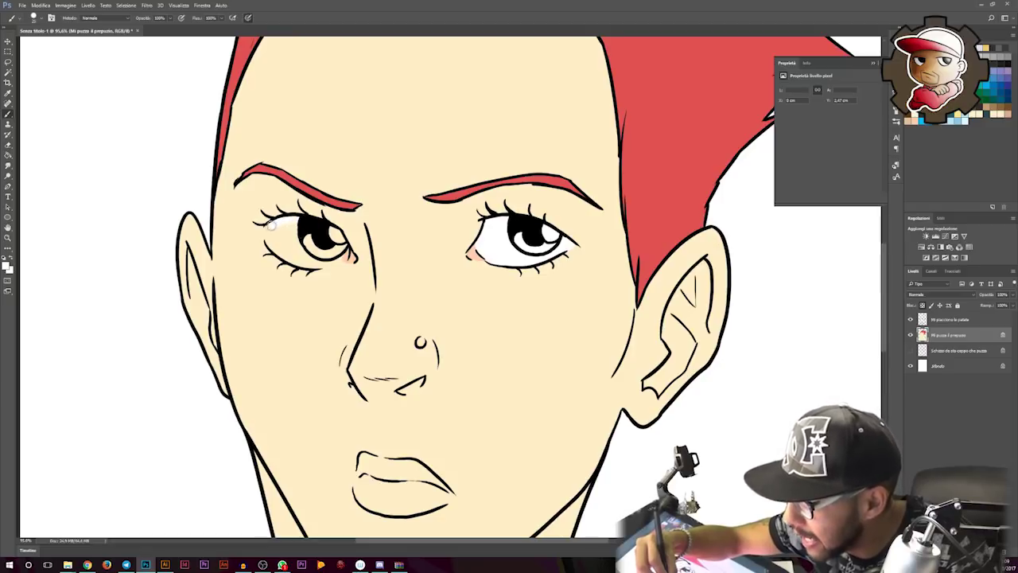
left_click_drag(271, 224, 284, 253)
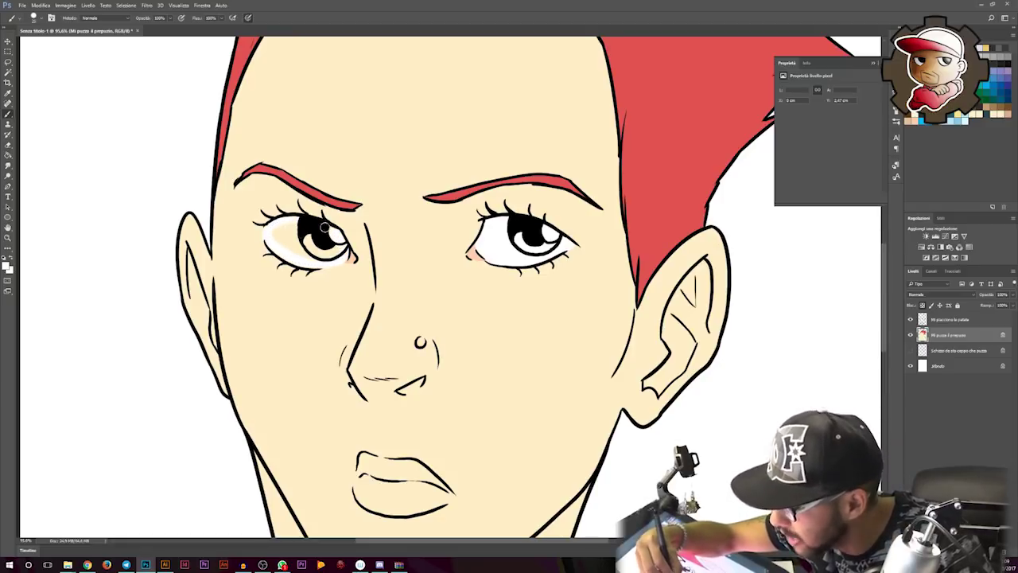
mouse_move(272, 231)
left_mouse_down()
mouse_move(317, 253)
mouse_move(301, 239)
left_mouse_up()
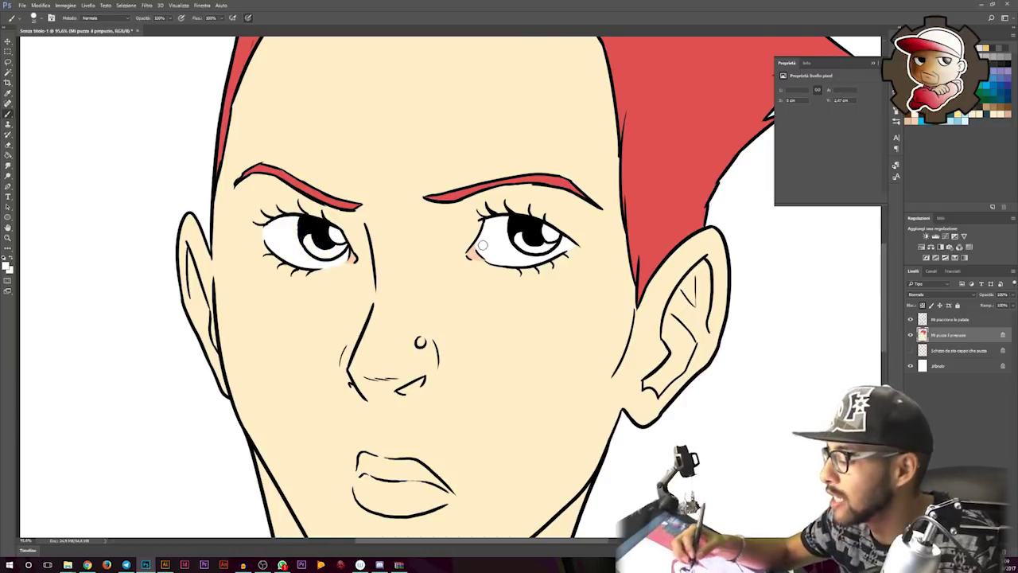
Paint the nose ring gold.
scroll(488, 223, "down", 2)
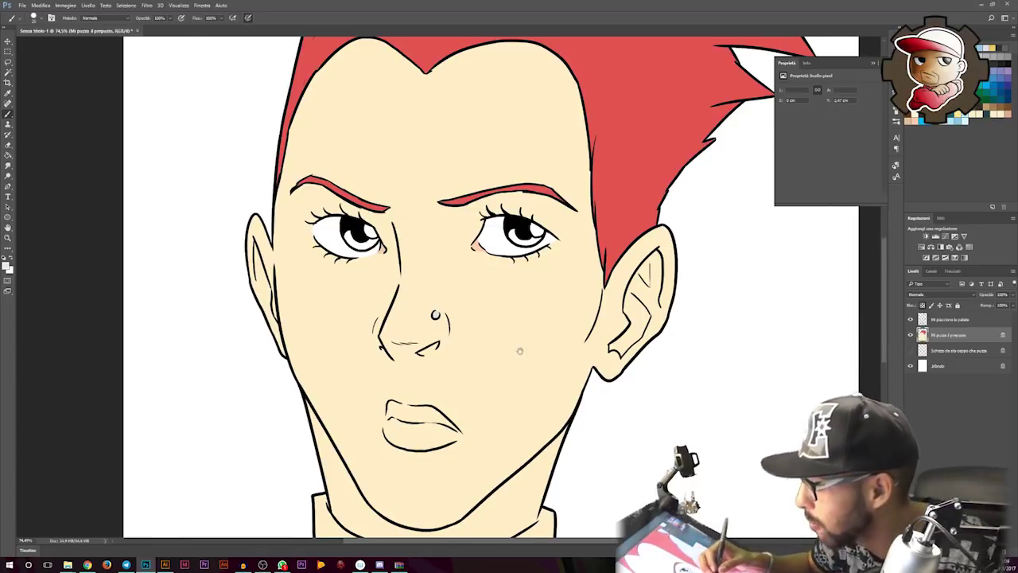
left_click_drag(519, 351, 591, 323)
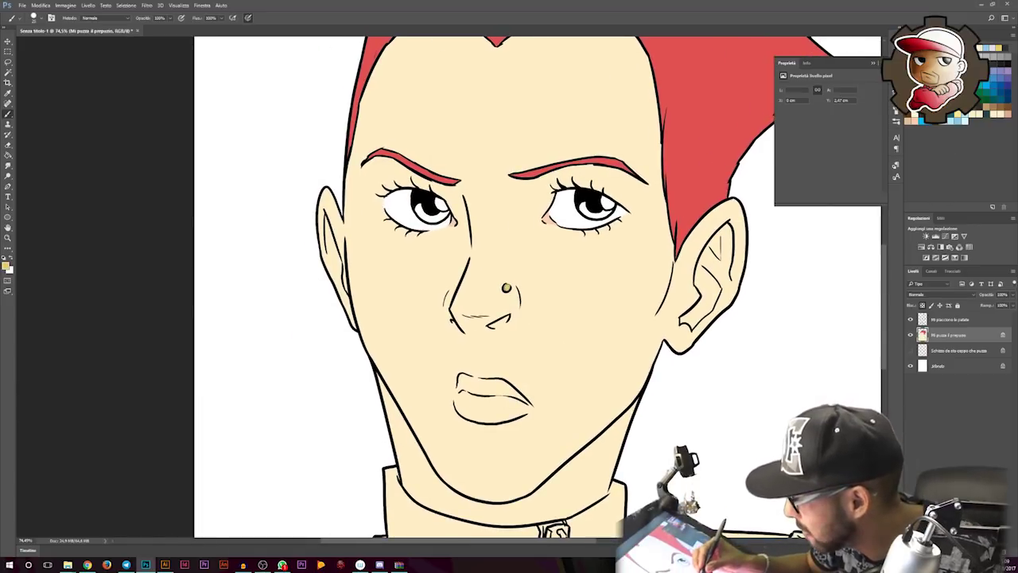
left_click_drag(506, 288, 487, 281)
left_click(8, 267)
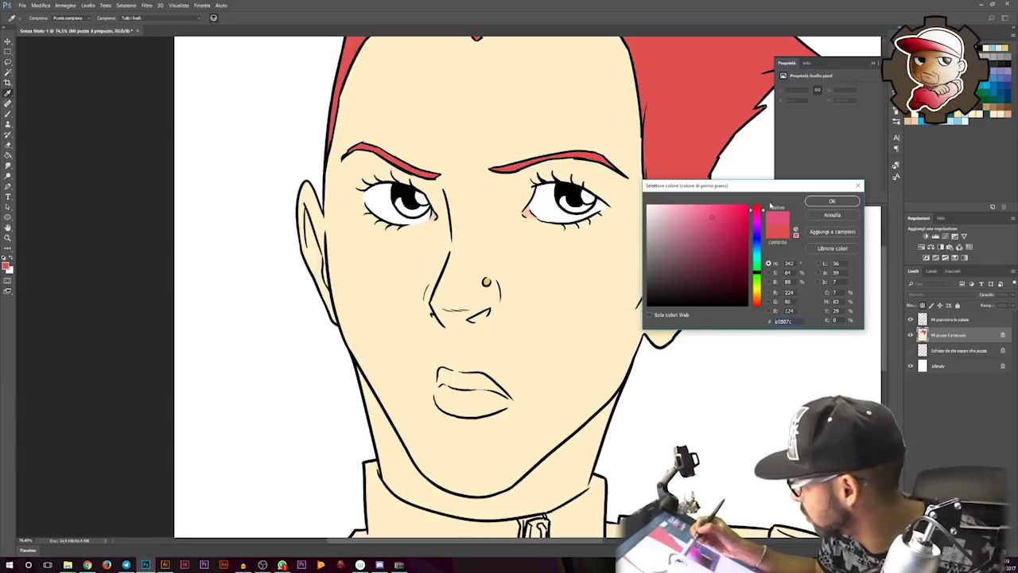
Paint the lips magenta, then zoom out to show the whole head and neck.
left_click(831, 201)
scroll(509, 410, "up", 2)
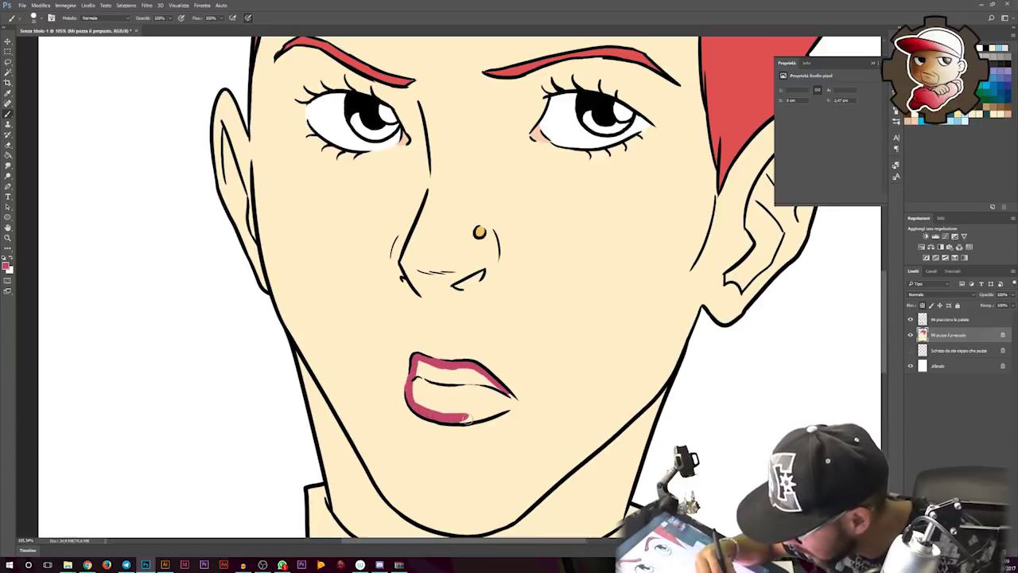
left_click_drag(493, 411, 501, 391)
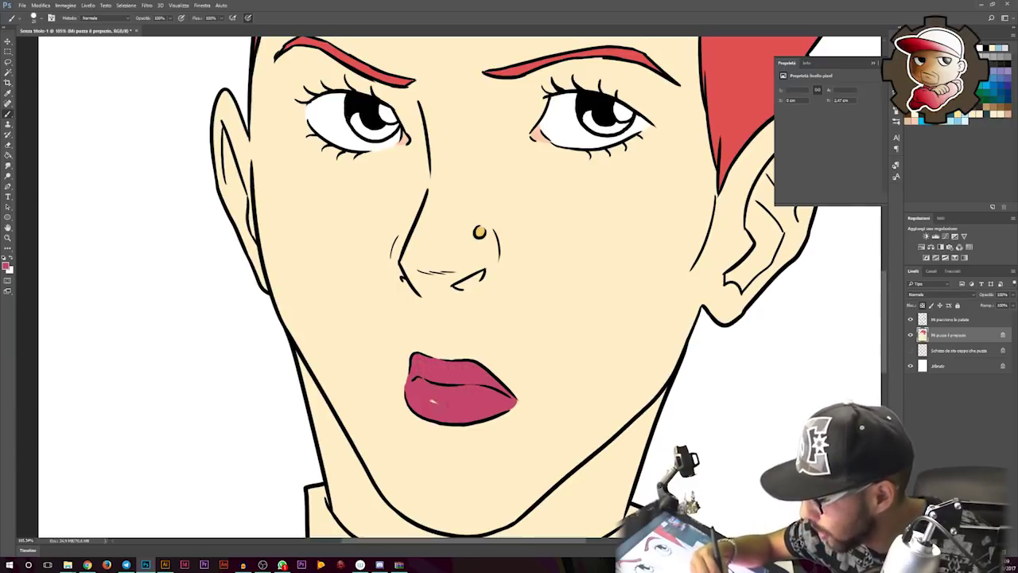
left_click_drag(587, 341, 501, 364)
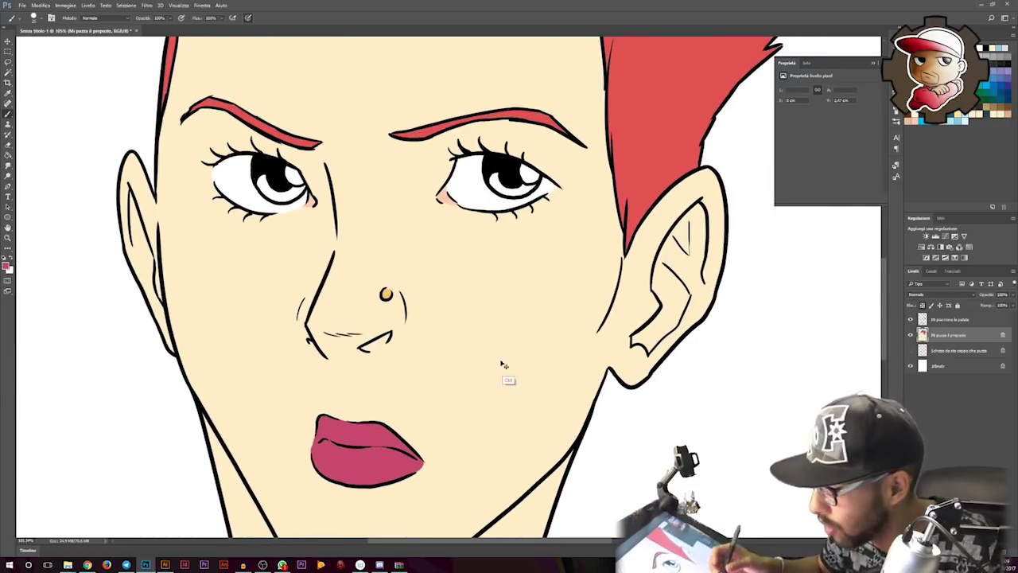
mouse_move(750, 322)
left_mouse_down()
mouse_move(586, 328)
mouse_move(629, 243)
left_mouse_up()
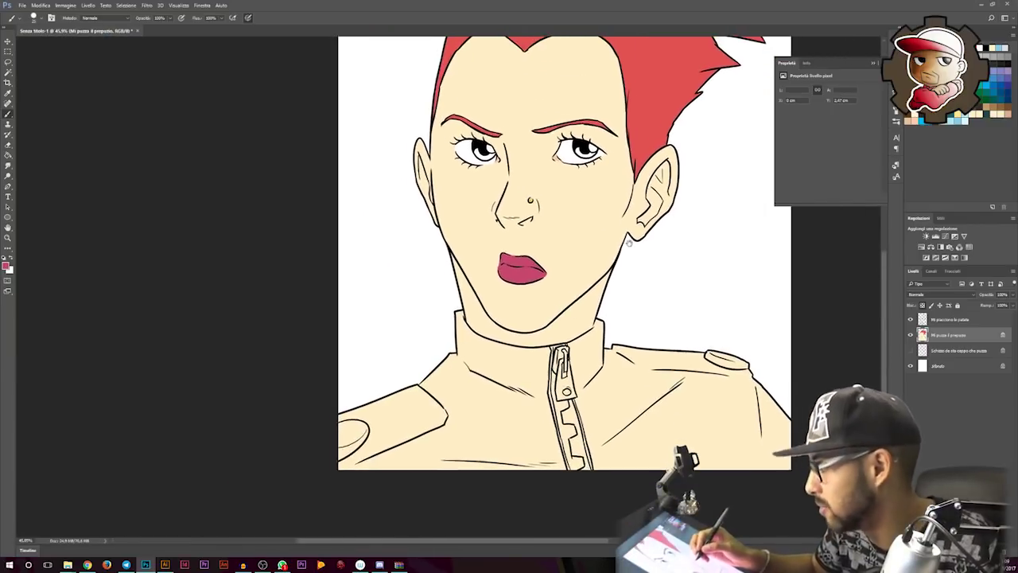
Set the foreground colour to dark grey #454a4d for the jacket and recentre the portrait.
key("i")
left_click(7, 267)
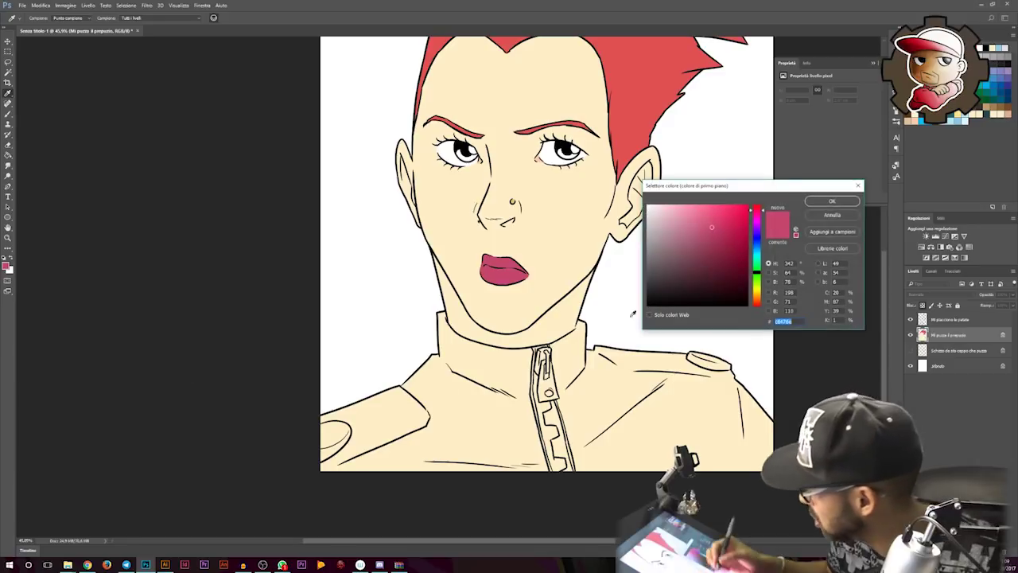
left_click(757, 251)
left_click(657, 276)
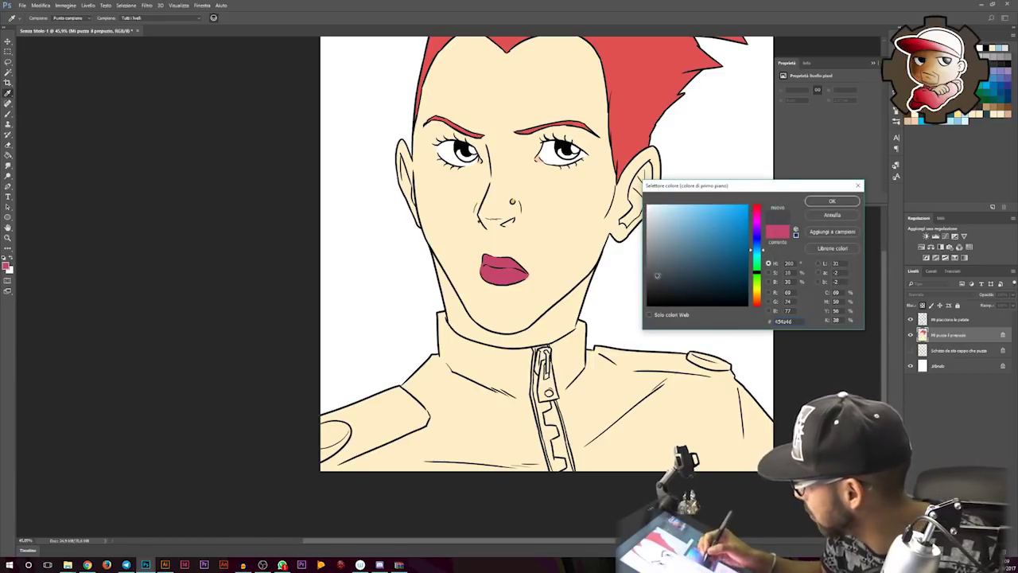
left_click(830, 201)
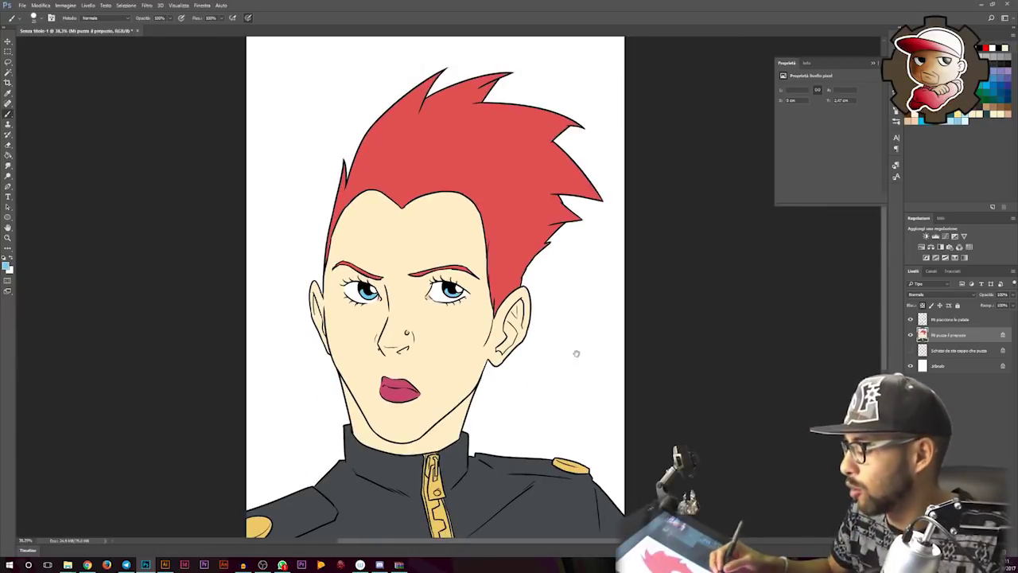
left_click_drag(576, 353, 625, 309)
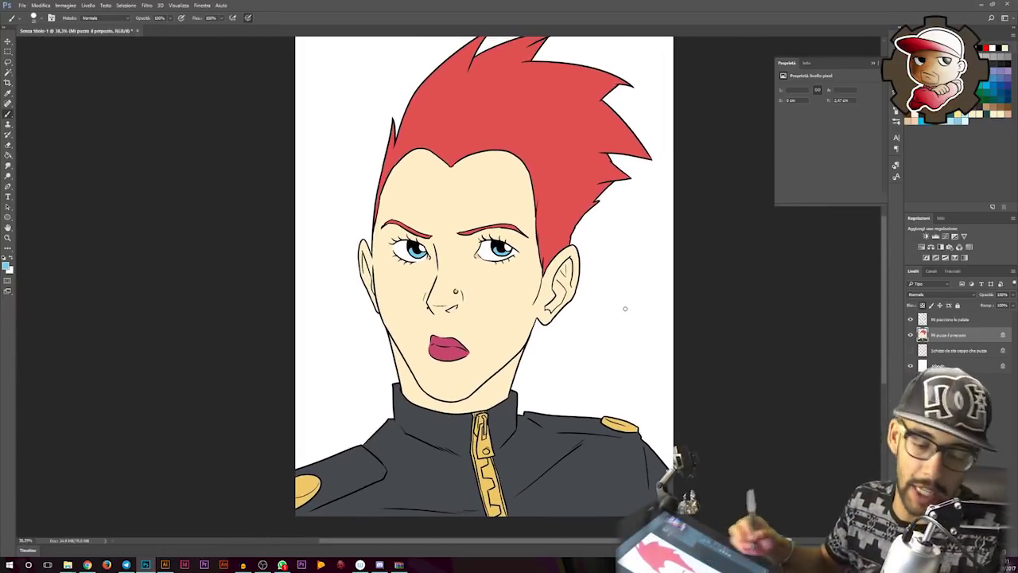
key("l")
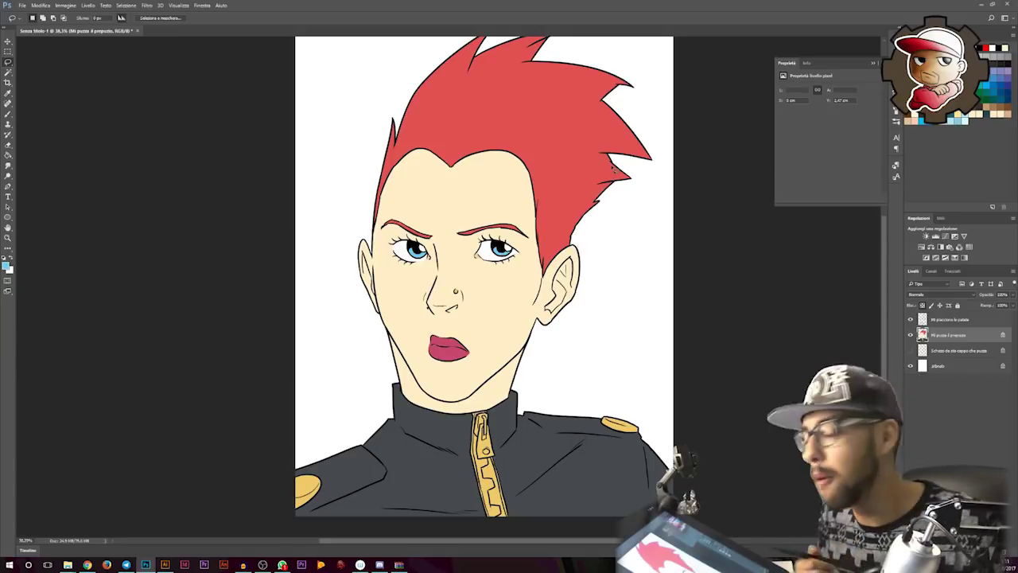
Lasso the shadow side of the hair and face, from the hair tip down past the brow.
left_click_drag(613, 168, 654, 195)
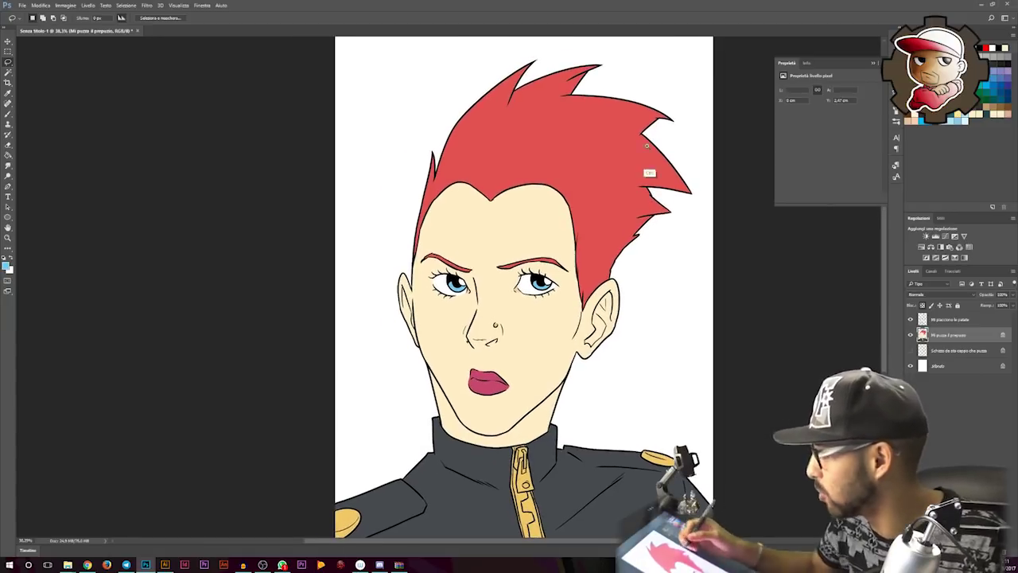
scroll(633, 87, "up", 1)
scroll(628, 88, "up", 1)
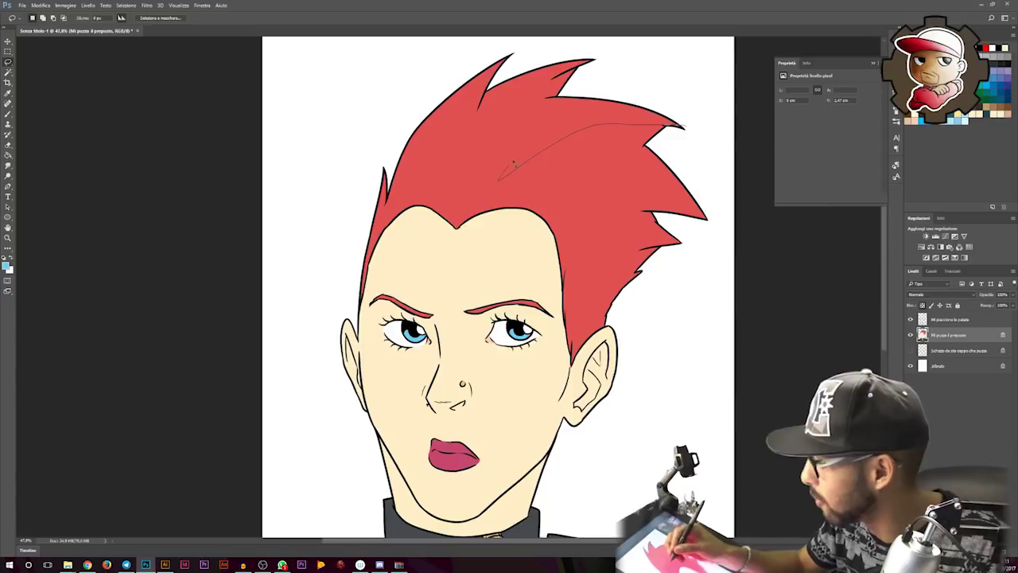
mouse_move(604, 124)
left_mouse_down()
mouse_move(493, 171)
mouse_move(466, 234)
mouse_move(497, 306)
mouse_move(452, 373)
mouse_move(463, 385)
mouse_move(711, 358)
mouse_move(705, 125)
mouse_move(650, 164)
left_mouse_up()
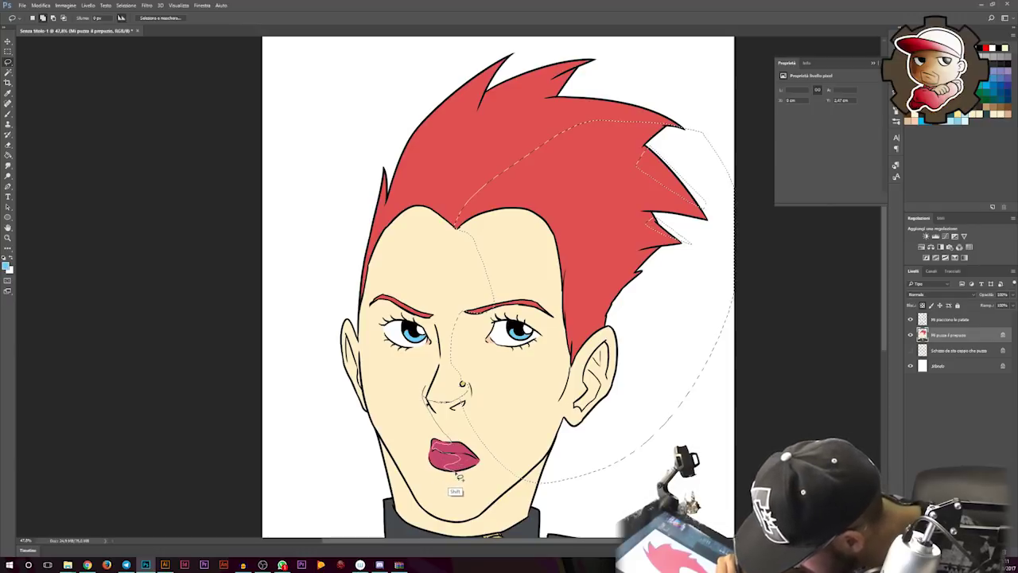
left_click_drag(462, 527, 539, 305)
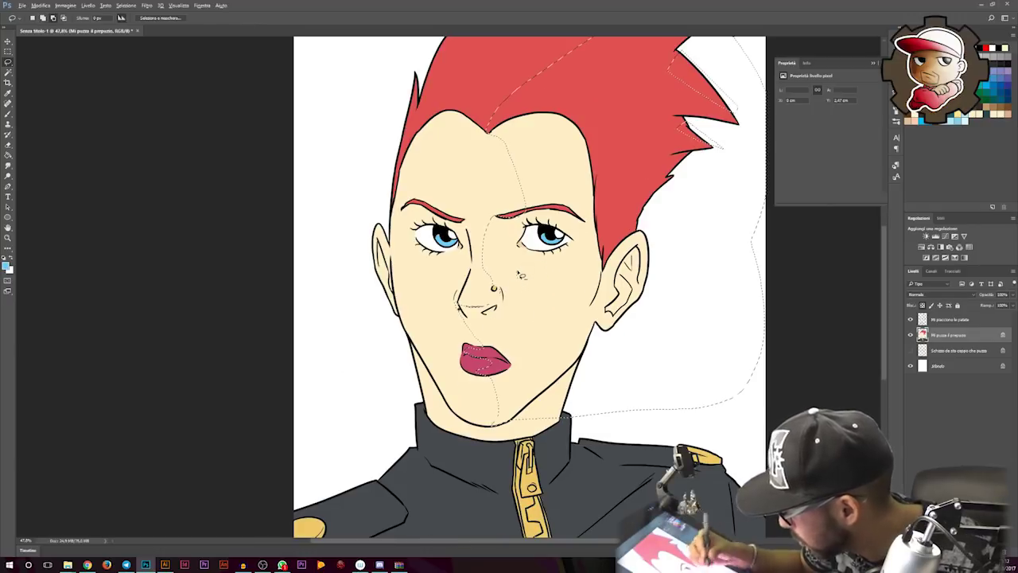
Add the jacket's shadow area to the lasso selection.
left_click_drag(418, 355, 426, 279)
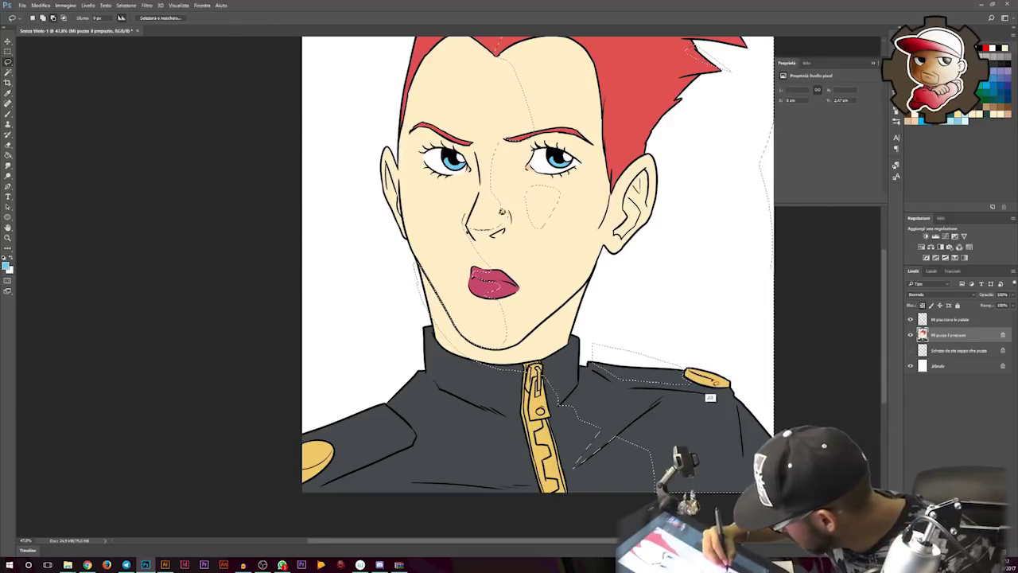
left_click_drag(710, 360, 733, 380)
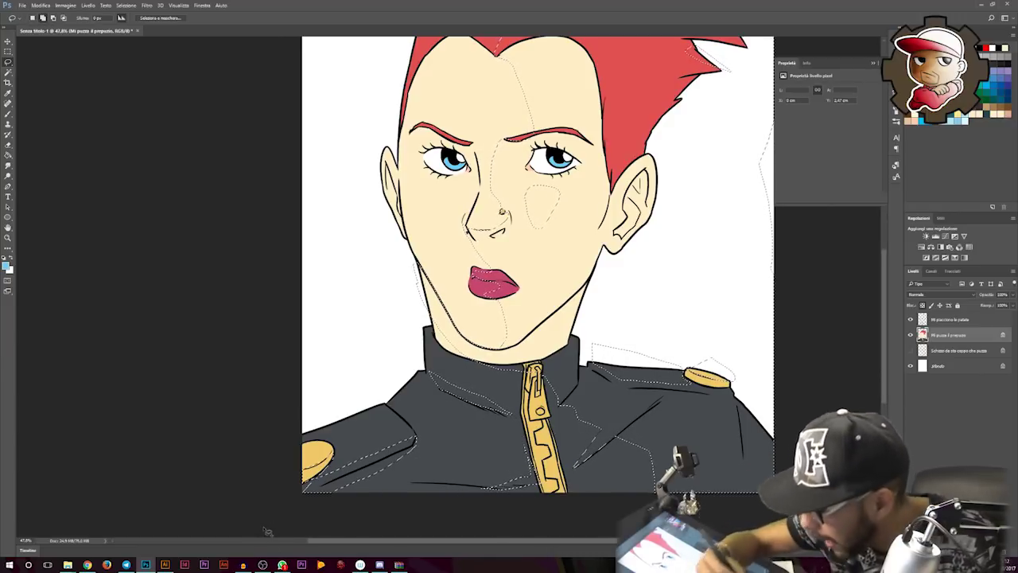
scroll(326, 515, "down", 3)
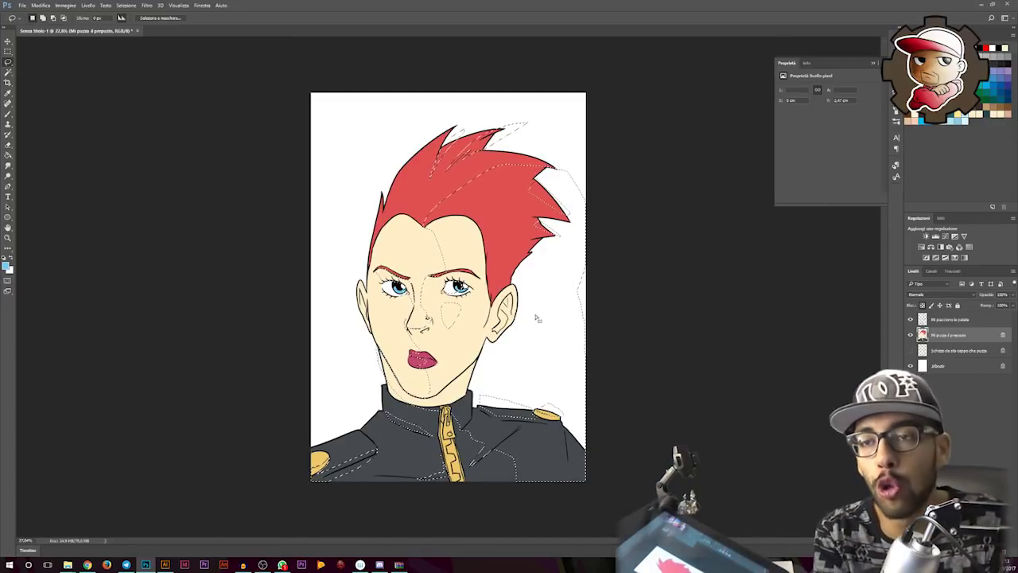
Apply Hue/Saturation with saturation +21 and lightness -15 to the selected shadow areas.
left_click(65, 5)
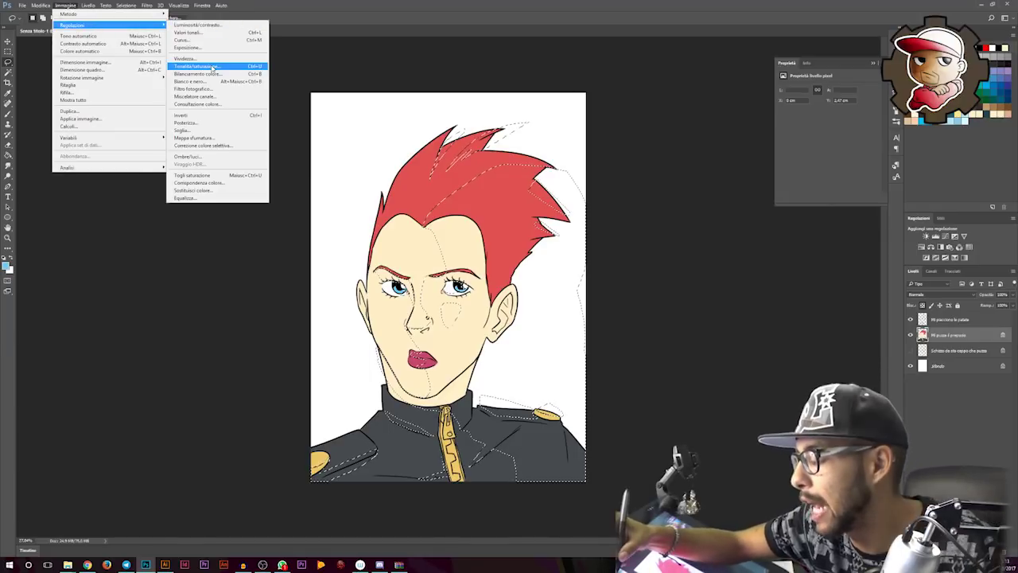
left_click(213, 67)
left_click_drag(738, 206, 731, 206)
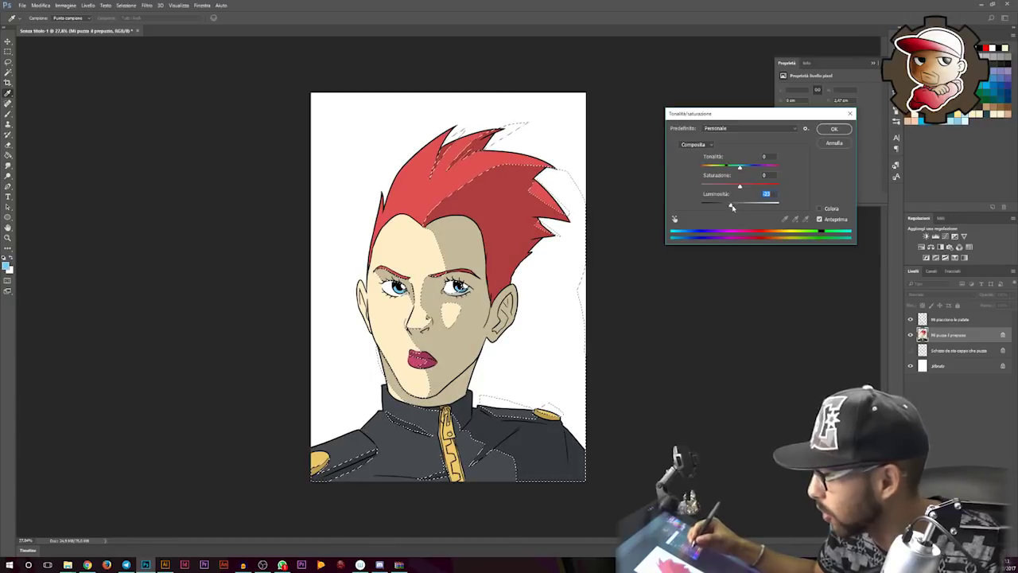
left_click_drag(734, 206, 748, 186)
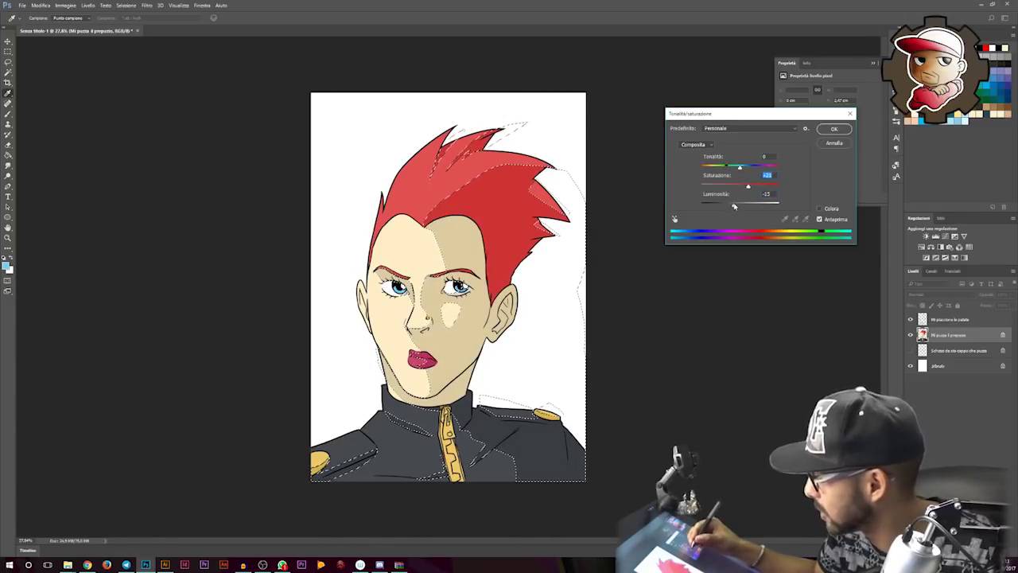
key("Return")
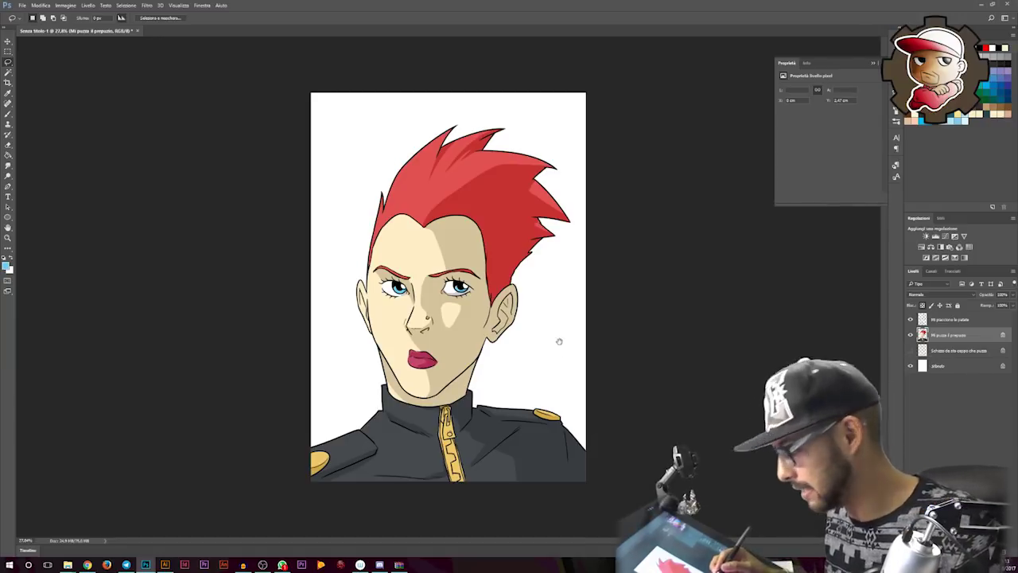
left_click_drag(559, 342, 571, 346)
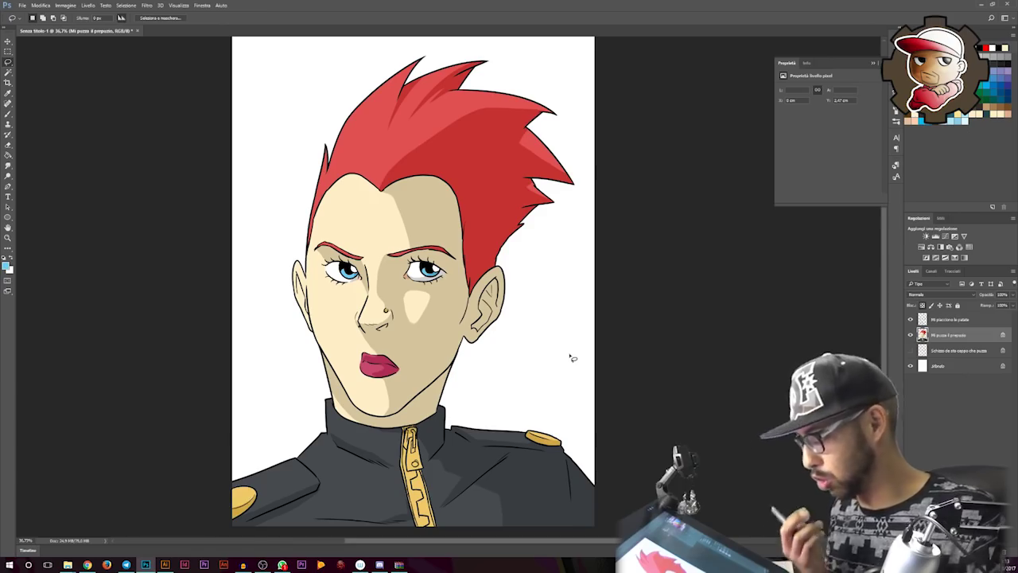